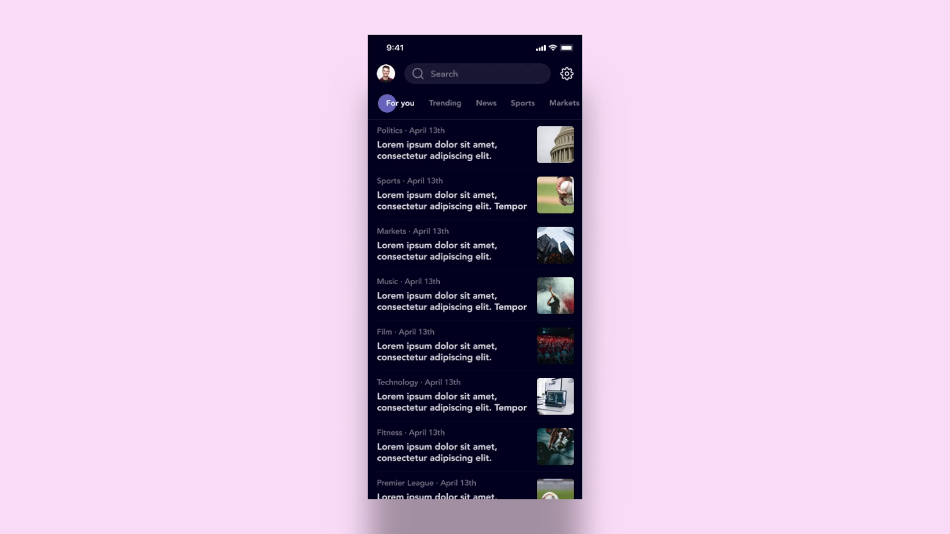
Step: Swipe back and forth between the For you and Trending pages in the news feed prototype
{"action": "mouse_move", "coordinate": [534, 187]}
{"action": "left_mouse_down"}
{"action": "mouse_move", "coordinate": [511, 202]}
{"action": "mouse_move", "coordinate": [415, 203]}
{"action": "mouse_move", "coordinate": [521, 197]}
{"action": "left_mouse_up"}
{"action": "mouse_move", "coordinate": [417, 204]}
{"action": "left_mouse_down"}
{"action": "mouse_move", "coordinate": [521, 200]}
{"action": "mouse_move", "coordinate": [398, 206]}
{"action": "left_mouse_up"}
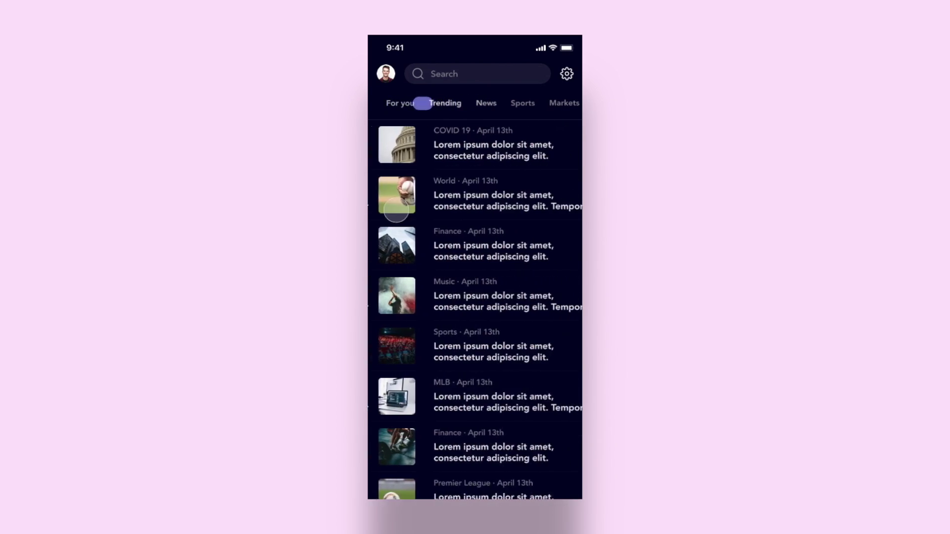
{"action": "left_click_drag", "start_coordinate": [482, 203], "coordinate": [514, 202]}
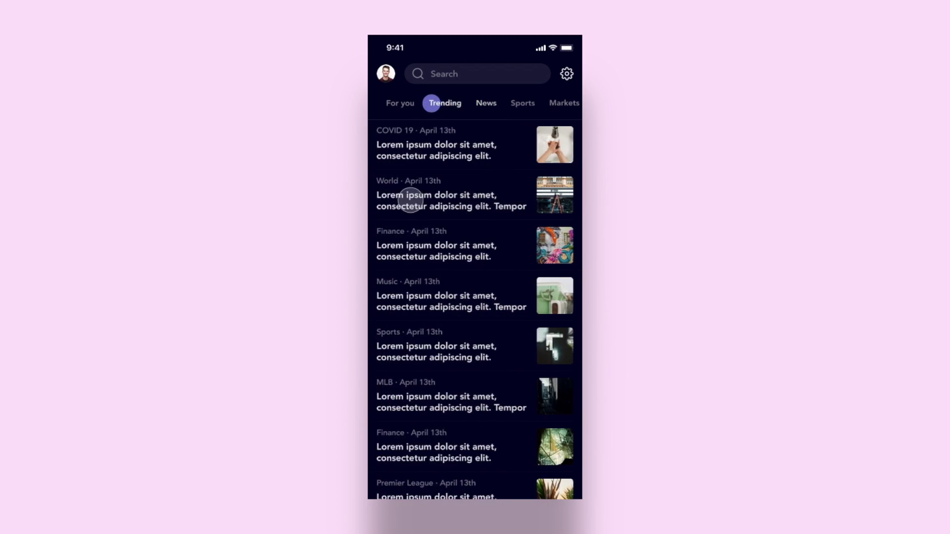
{"action": "left_click_drag", "start_coordinate": [409, 201], "coordinate": [519, 197]}
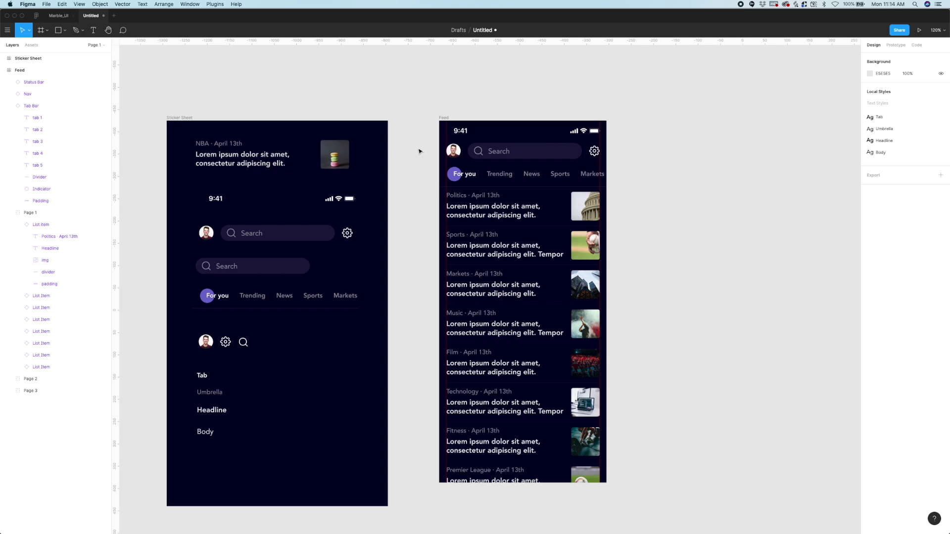
Step: Look over the Sticker Sheet components and the Feed screen side by side on the canvas
{"action": "scroll", "coordinate": [418, 151], "scroll_direction": "down", "scroll_amount": 2}
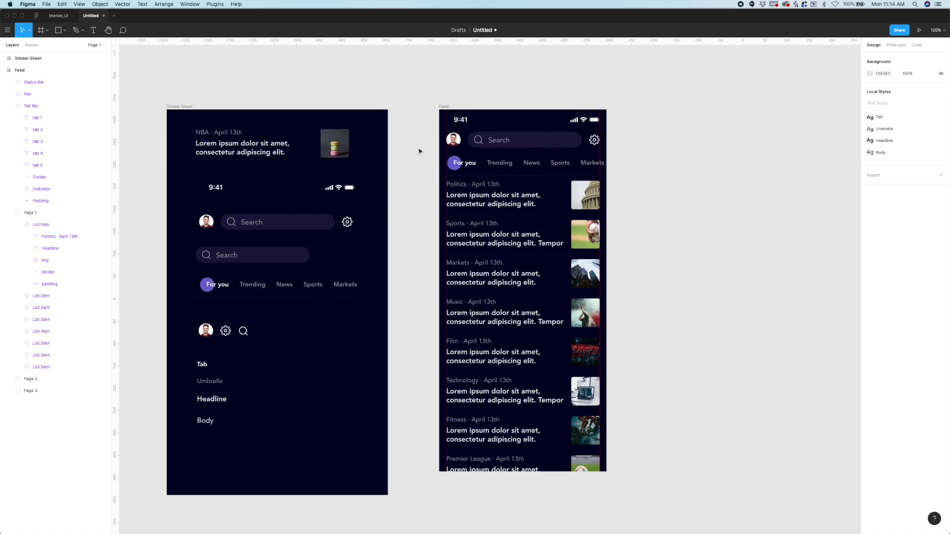
{"action": "scroll", "coordinate": [419, 151], "scroll_direction": "left", "scroll_amount": 3}
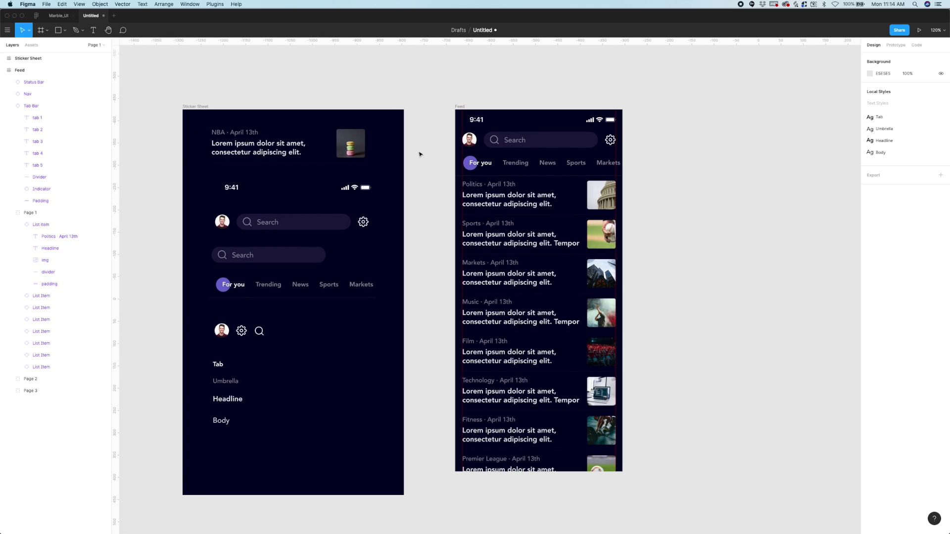
{"action": "scroll", "coordinate": [420, 154], "scroll_direction": "down", "scroll_amount": 2}
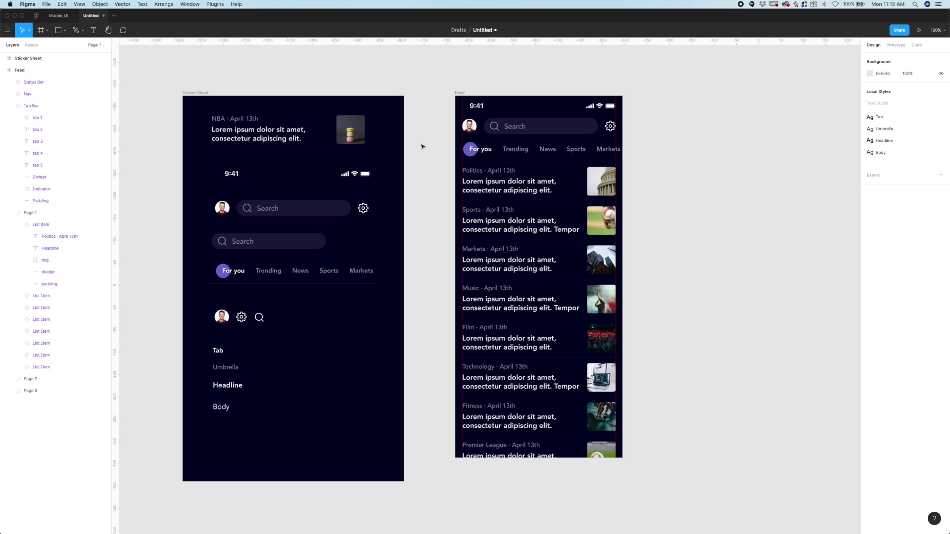
{"action": "scroll", "coordinate": [448, 170], "scroll_direction": "right", "scroll_amount": 3}
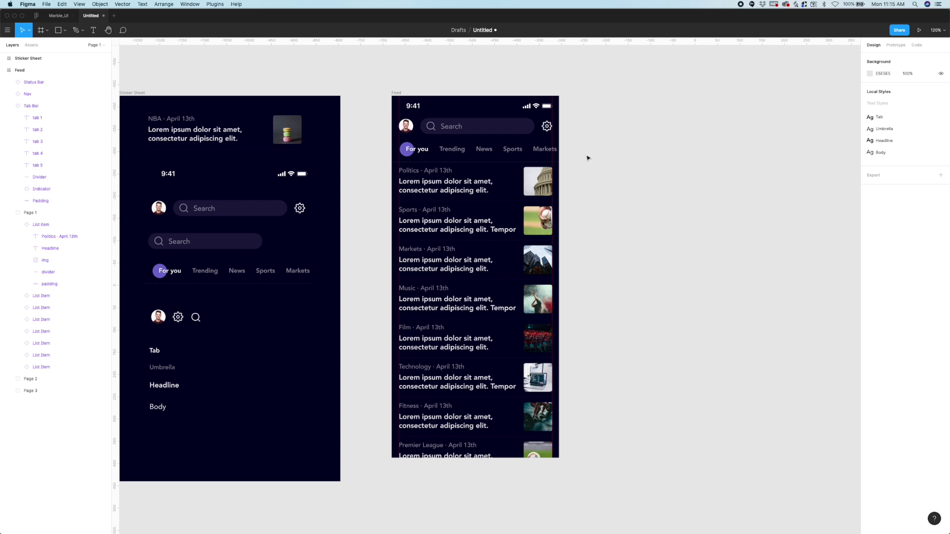
{"action": "scroll", "coordinate": [587, 158], "scroll_direction": "up", "scroll_amount": 2}
{"action": "scroll", "coordinate": [589, 155], "scroll_direction": "down", "scroll_amount": 1}
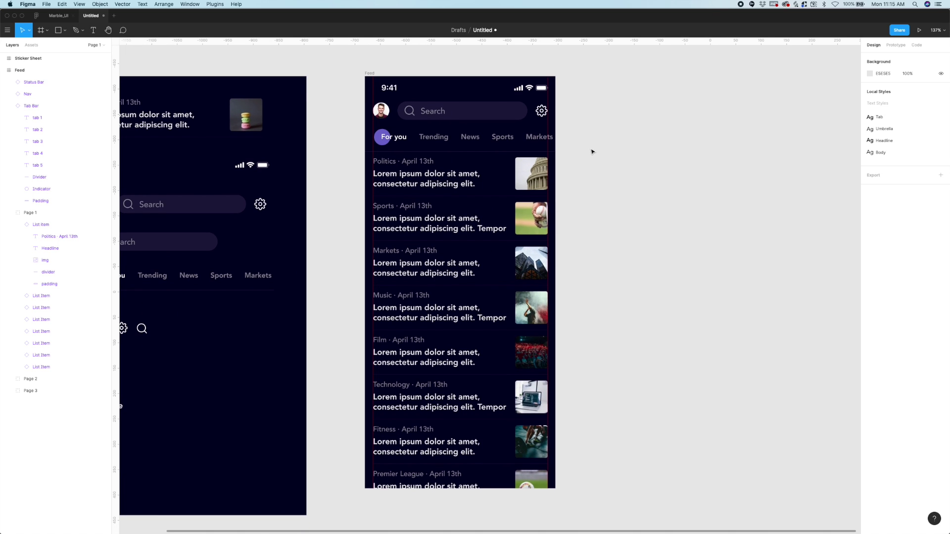
{"action": "scroll", "coordinate": [592, 150], "scroll_direction": "left", "scroll_amount": 4}
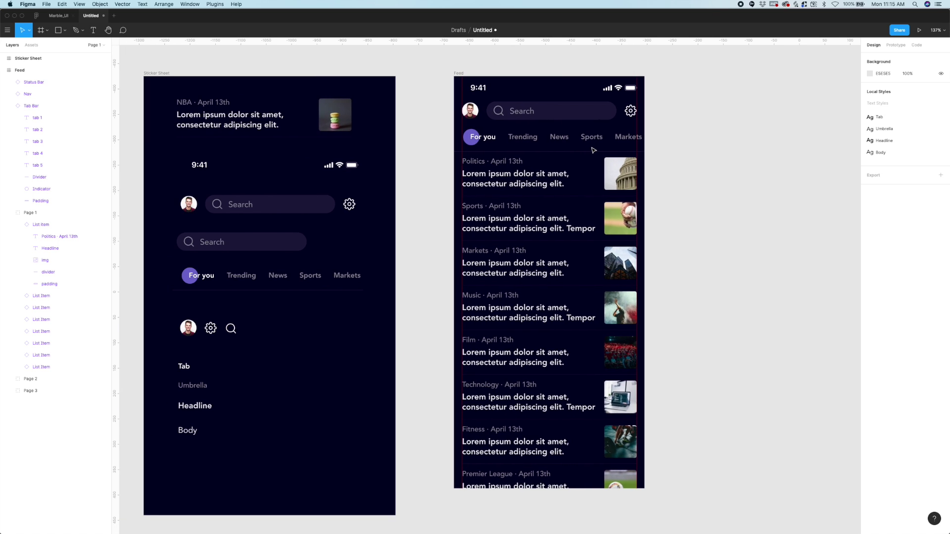
Step: Show the 8 px layout grid on the frames and view the Feed frame up close
{"action": "left_click", "coordinate": [463, 74]}
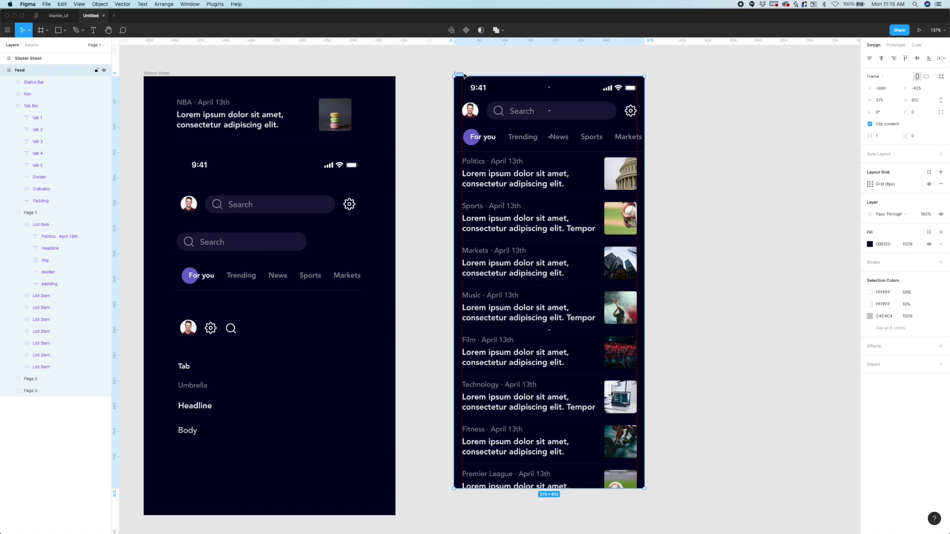
{"action": "key", "text": "ctrl+g"}
{"action": "scroll", "coordinate": [488, 151], "scroll_direction": "up", "scroll_amount": 5}
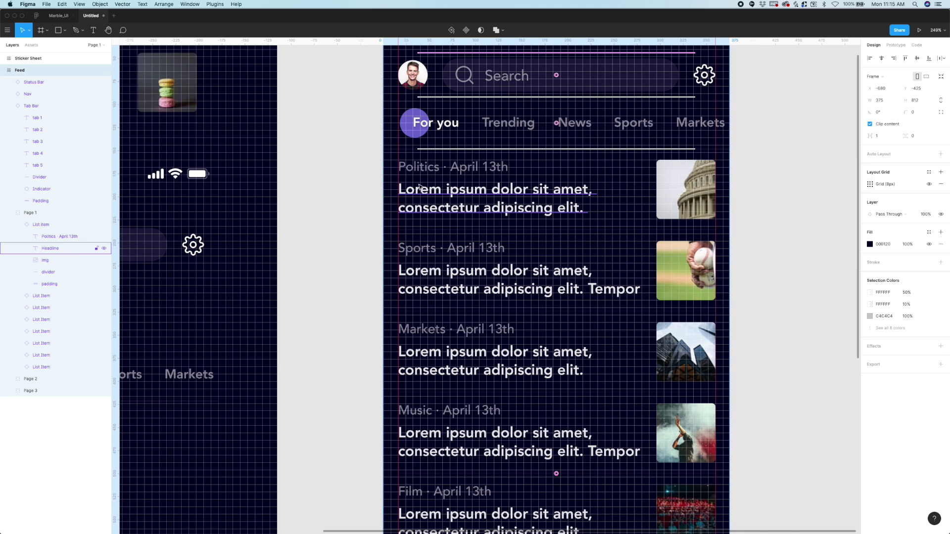
{"action": "left_click", "coordinate": [354, 187]}
{"action": "scroll", "coordinate": [399, 188], "scroll_direction": "up", "scroll_amount": 2}
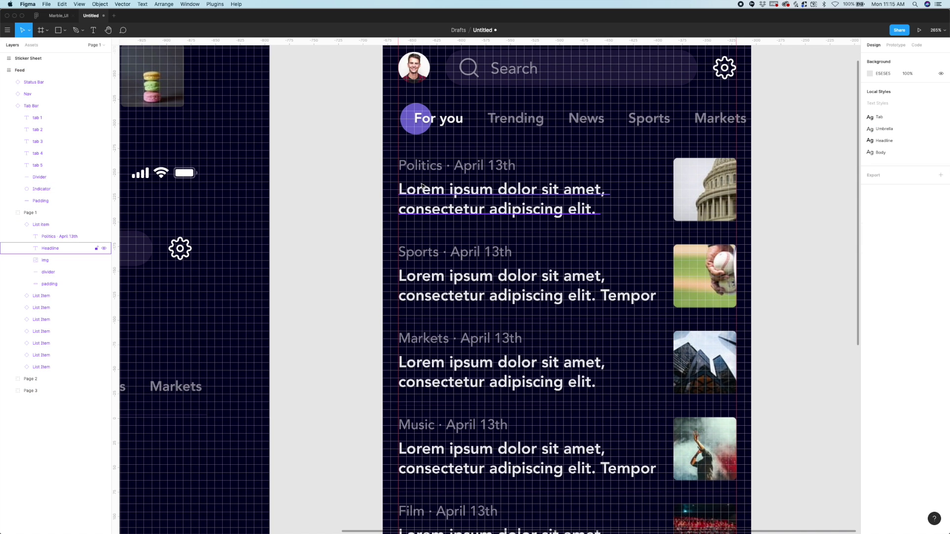
Step: Inspect how the first article's headline in the Feed frame aligns with the layout grid
{"action": "left_click", "coordinate": [409, 191], "text": "super"}
{"action": "key", "text": "alt"}
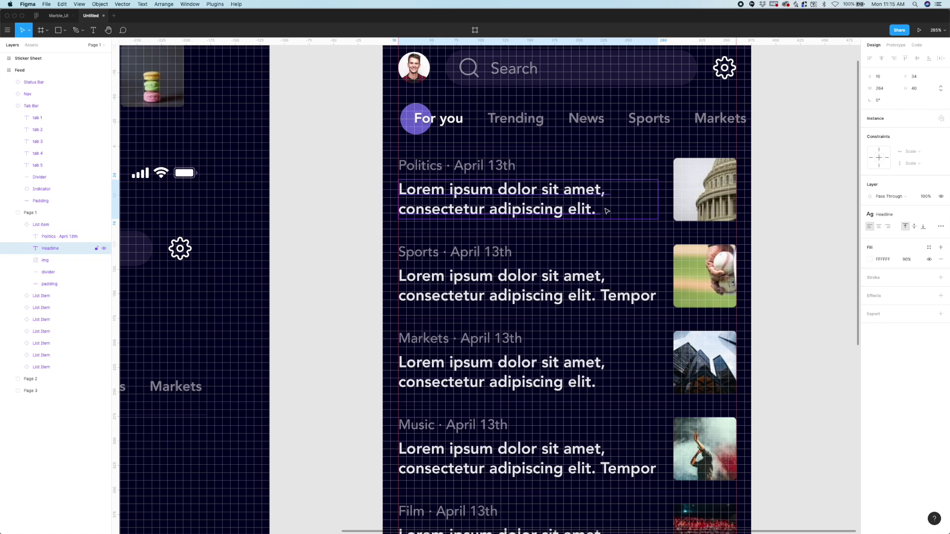
{"action": "key", "text": "Tab"}
{"action": "left_click", "coordinate": [778, 188]}
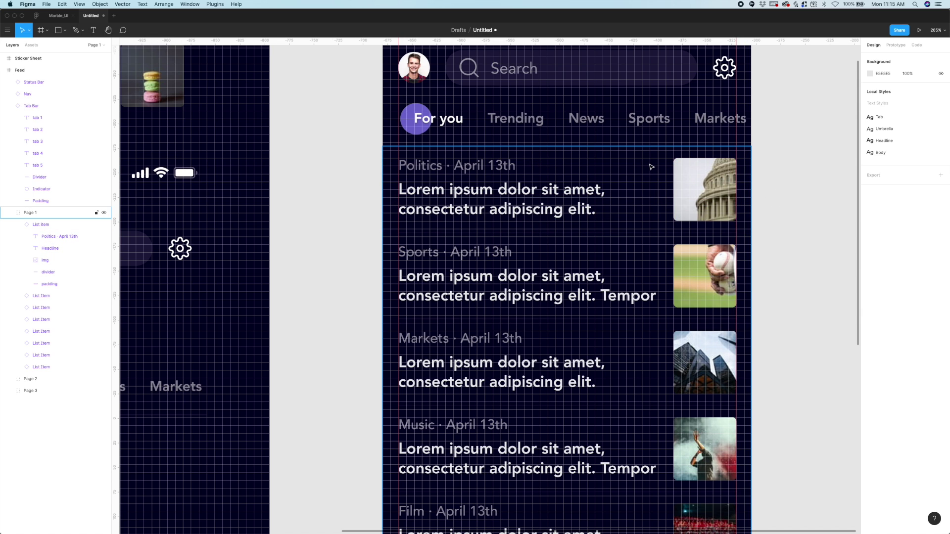
{"action": "left_click", "coordinate": [650, 168]}
{"action": "scroll", "coordinate": [648, 167], "scroll_direction": "down", "scroll_amount": 3}
{"action": "left_click", "coordinate": [430, 126]}
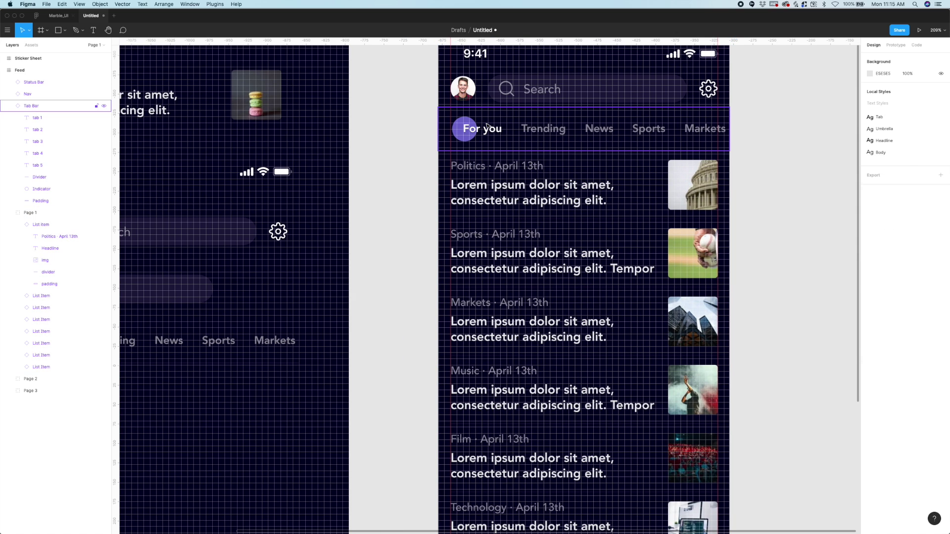
Step: Check the sizes of the Feed frame's tab bar, nav, status bar and first list item against the grid
{"action": "left_click", "coordinate": [592, 147]}
{"action": "scroll", "coordinate": [592, 152], "scroll_direction": "up", "scroll_amount": 5}
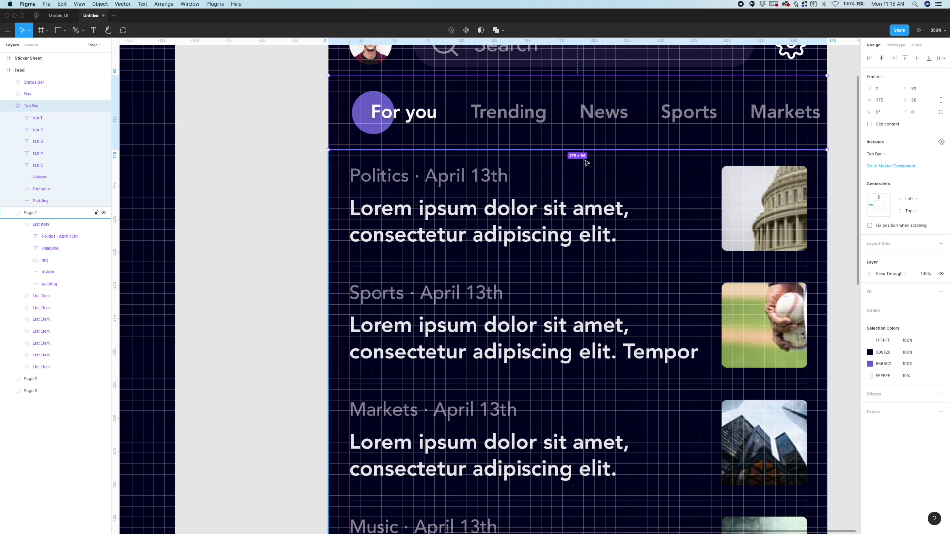
{"action": "scroll", "coordinate": [578, 155], "scroll_direction": "up", "scroll_amount": 3}
{"action": "left_click", "coordinate": [567, 150]}
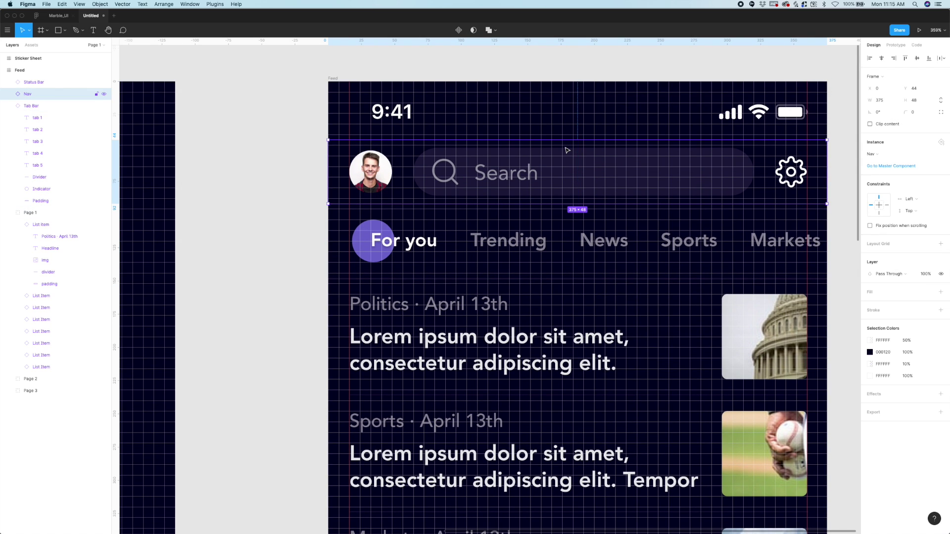
{"action": "left_click", "coordinate": [612, 117]}
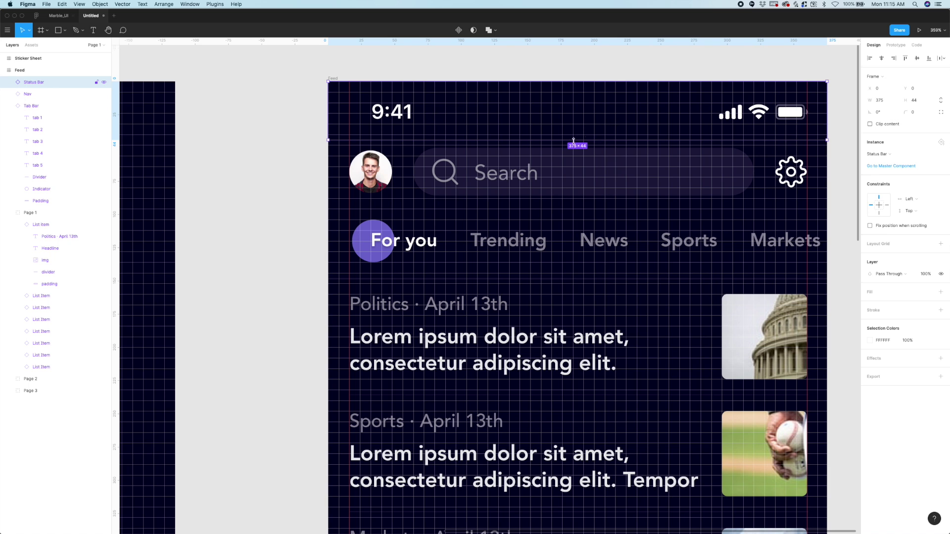
{"action": "scroll", "coordinate": [573, 148], "scroll_direction": "down", "scroll_amount": 2}
{"action": "left_click", "coordinate": [543, 217]}
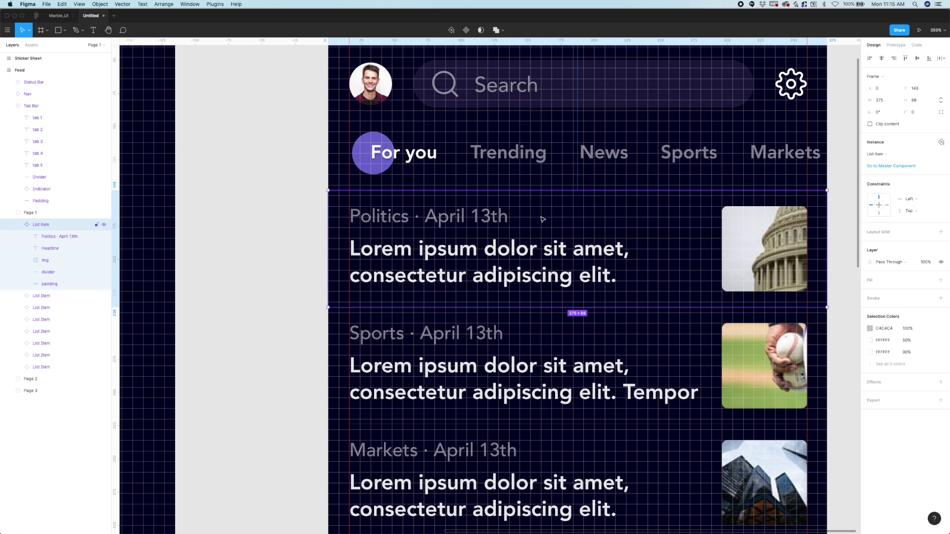
{"action": "scroll", "coordinate": [474, 275], "scroll_direction": "down", "scroll_amount": 2}
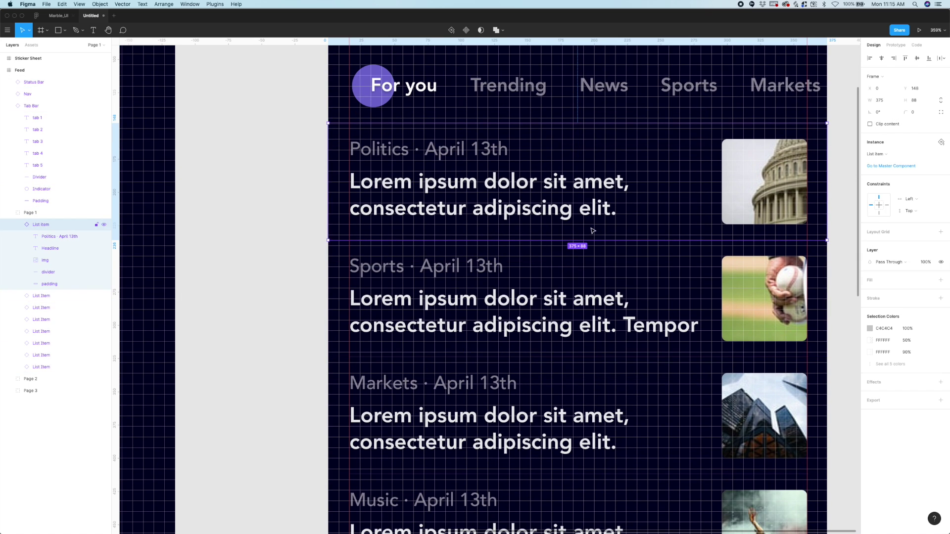
Step: Hide the layout grids while viewing the Sticker Sheet frame
{"action": "scroll", "coordinate": [564, 239], "scroll_direction": "down", "scroll_amount": 5}
{"action": "scroll", "coordinate": [397, 207], "scroll_direction": "left", "scroll_amount": 3}
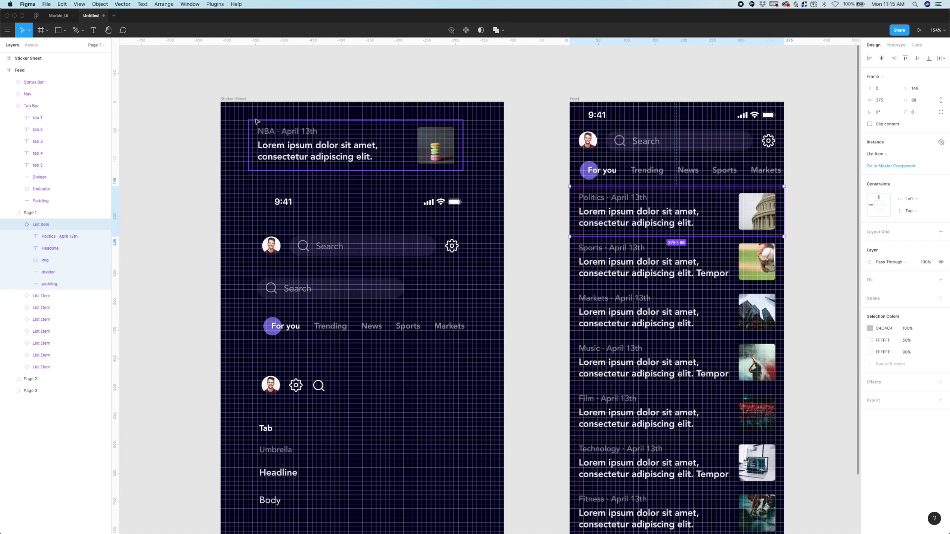
{"action": "left_click", "coordinate": [236, 100]}
{"action": "key", "text": "ctrl+g"}
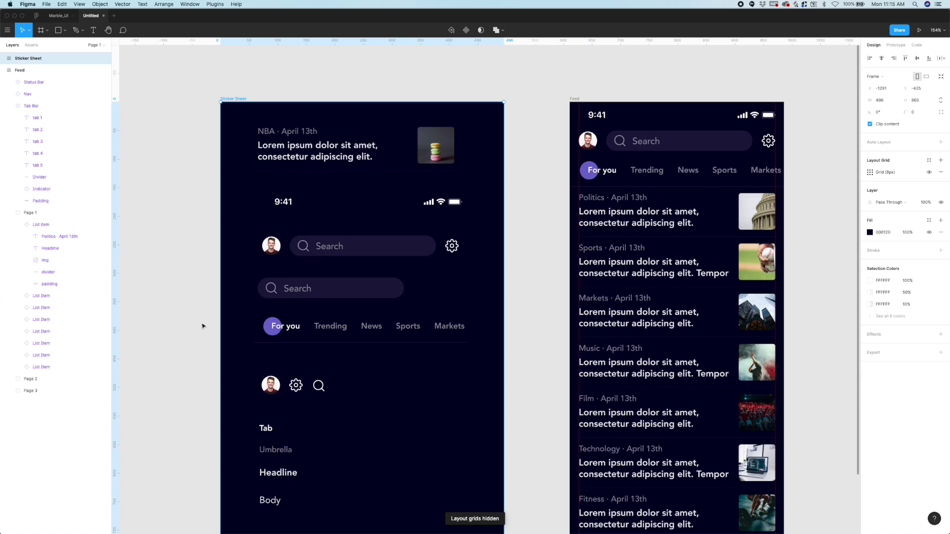
{"action": "left_click_drag", "start_coordinate": [144, 266], "coordinate": [157, 136]}
{"action": "left_click_drag", "start_coordinate": [213, 225], "coordinate": [185, 327]}
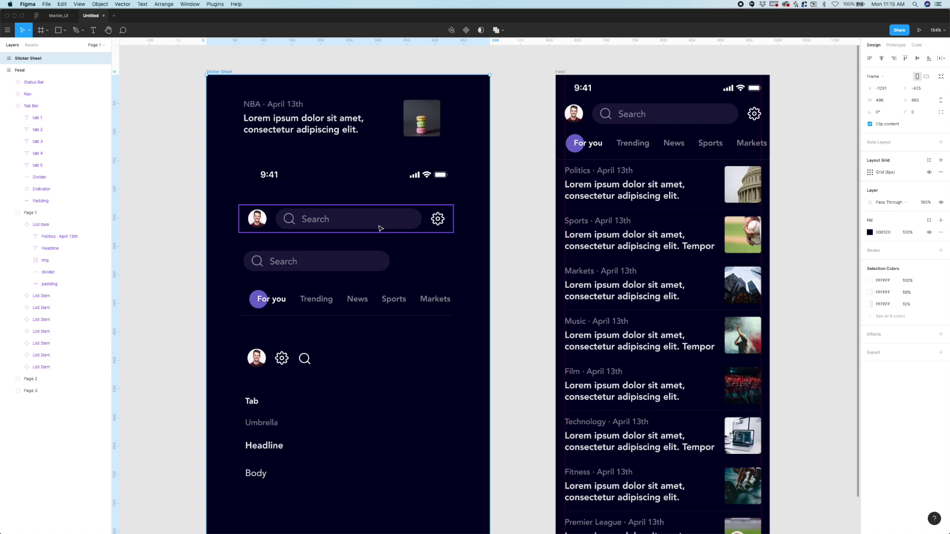
Step: Widen the Feed frame to about 1141 px so that it spans all three article pages
{"action": "left_click", "coordinate": [311, 133]}
{"action": "scroll", "coordinate": [526, 198], "scroll_direction": "down", "scroll_amount": 3}
{"action": "left_click", "coordinate": [791, 174]}
{"action": "left_click_drag", "start_coordinate": [727, 173], "coordinate": [557, 152]}
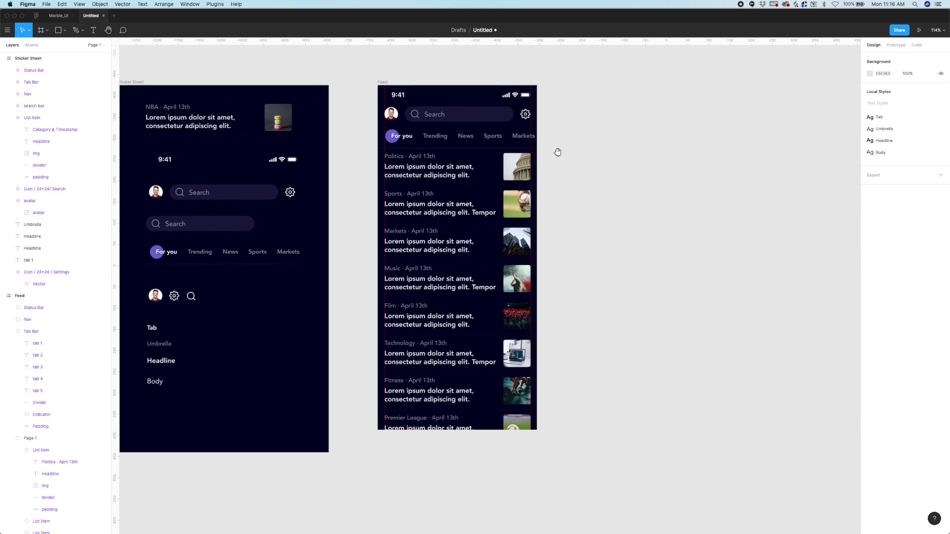
{"action": "left_click", "coordinate": [388, 82]}
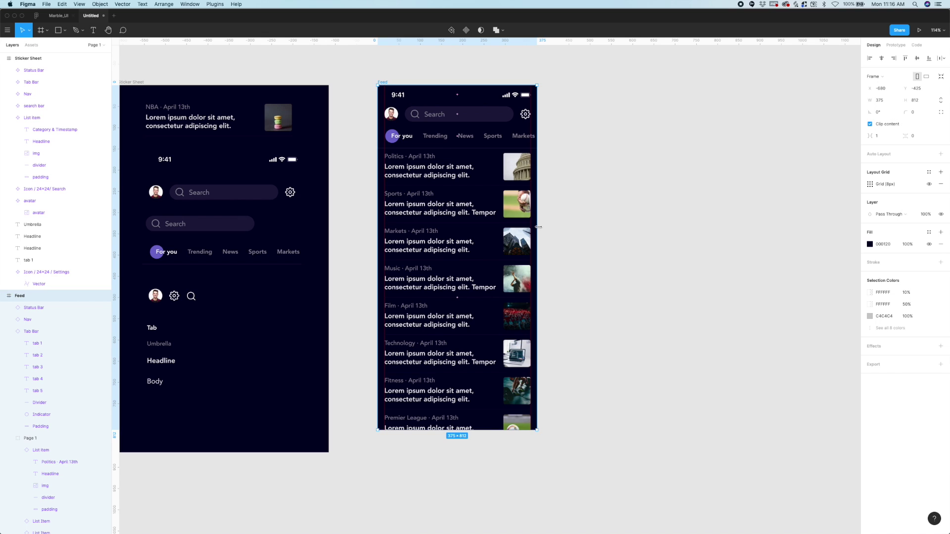
{"action": "left_click_drag", "start_coordinate": [539, 227], "coordinate": [734, 276]}
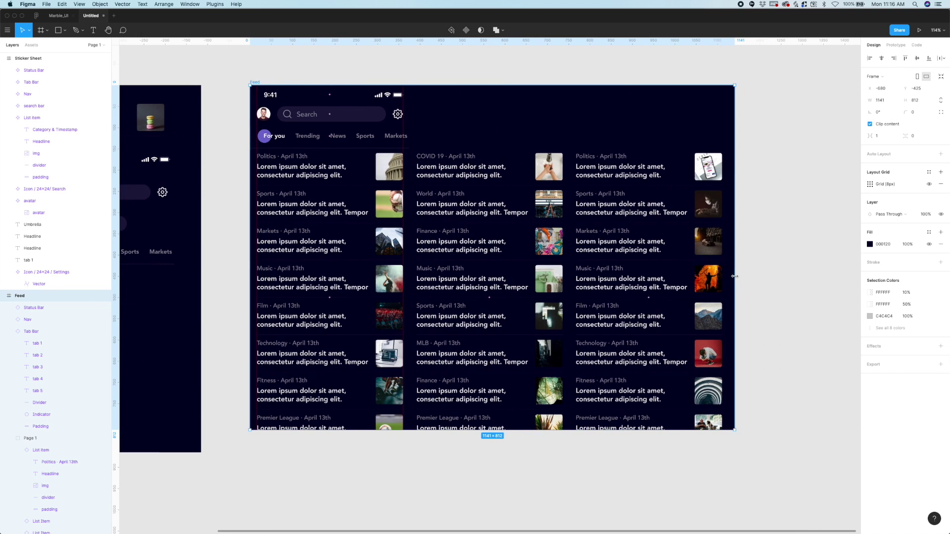
{"action": "left_click", "coordinate": [546, 79]}
Step: Examine the widened Feed frame's three article pages and its tab bar, including the layer properties of the Trending tab label
{"action": "scroll", "coordinate": [500, 113], "scroll_direction": "left", "scroll_amount": 3}
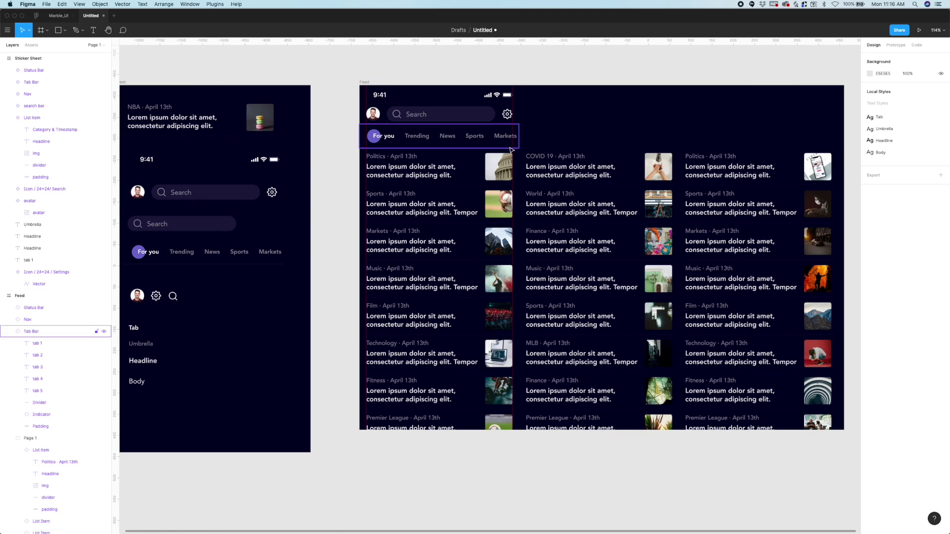
{"action": "scroll", "coordinate": [510, 148], "scroll_direction": "right", "scroll_amount": 2}
{"action": "scroll", "coordinate": [469, 147], "scroll_direction": "up", "scroll_amount": 2}
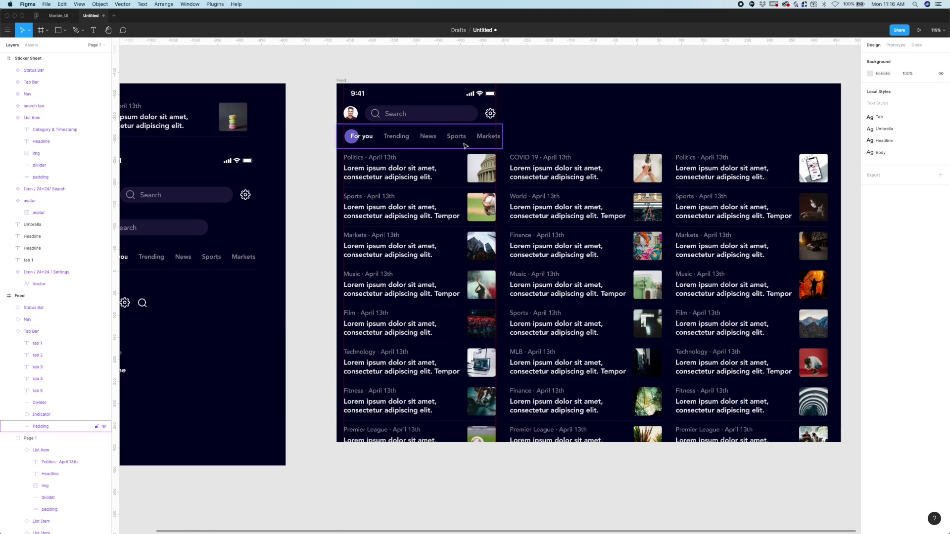
{"action": "scroll", "coordinate": [465, 146], "scroll_direction": "right", "scroll_amount": 1}
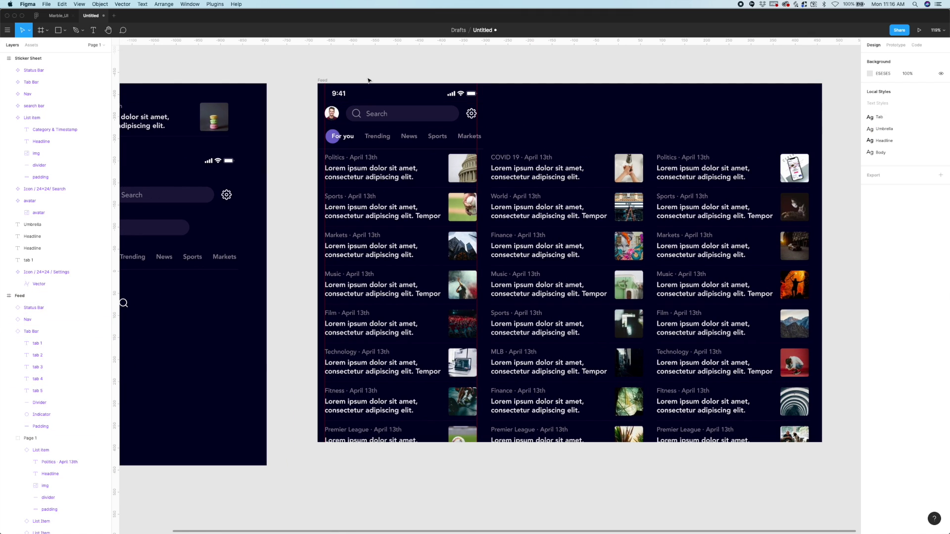
{"action": "scroll", "coordinate": [368, 80], "scroll_direction": "up", "scroll_amount": 1}
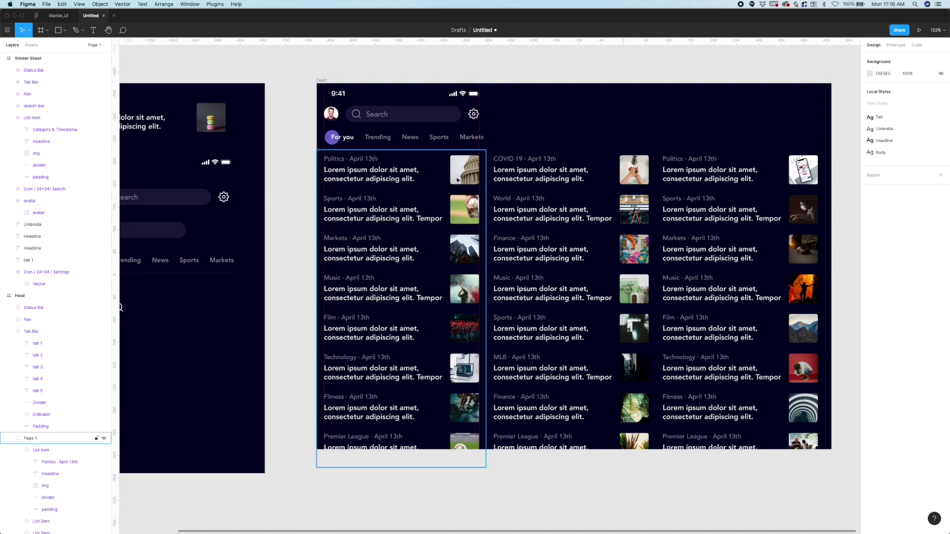
{"action": "scroll", "coordinate": [331, 145], "scroll_direction": "up", "scroll_amount": 5}
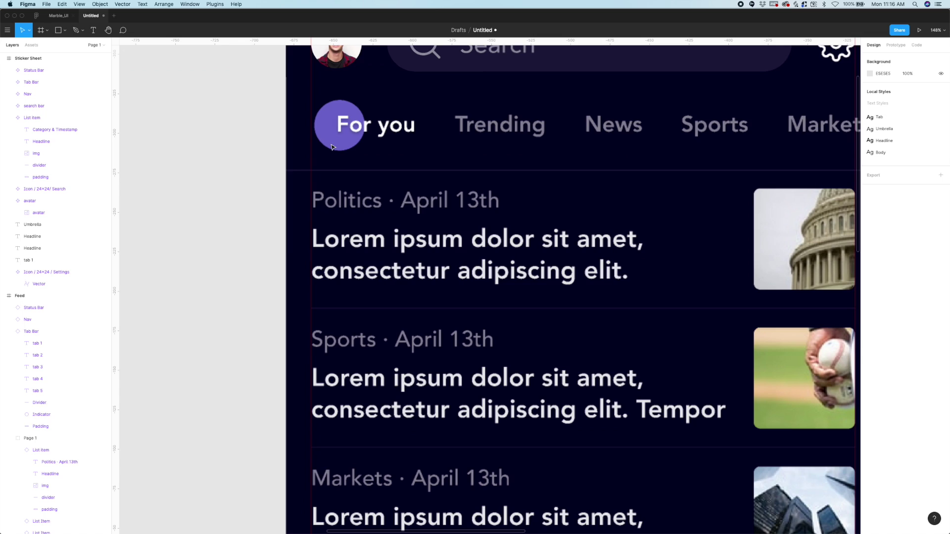
{"action": "scroll", "coordinate": [332, 147], "scroll_direction": "down", "scroll_amount": 2}
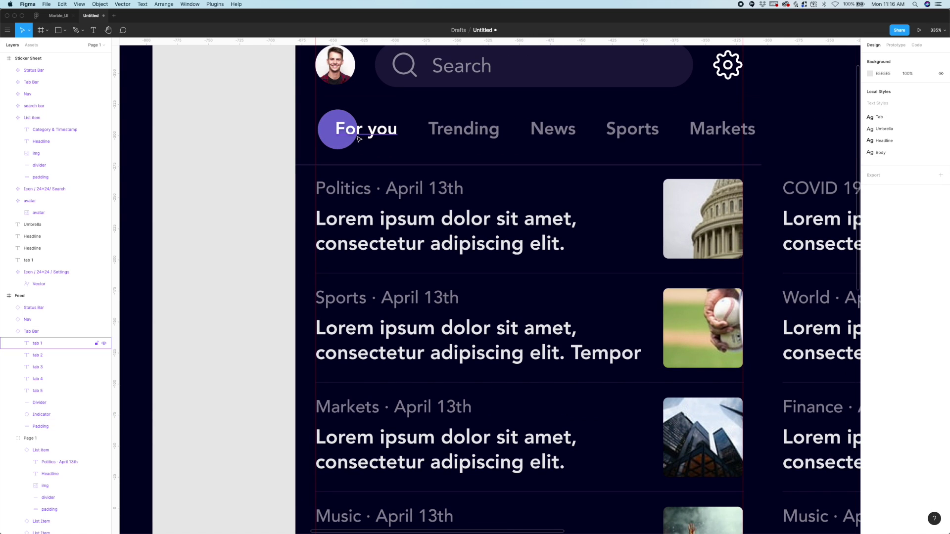
{"action": "scroll", "coordinate": [429, 225], "scroll_direction": "down", "scroll_amount": 2}
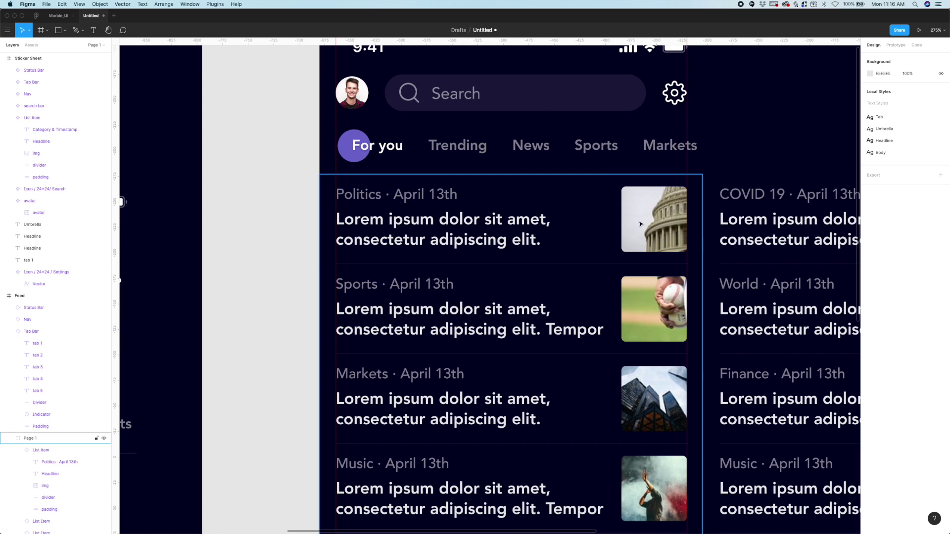
{"action": "scroll", "coordinate": [568, 237], "scroll_direction": "down", "scroll_amount": 3}
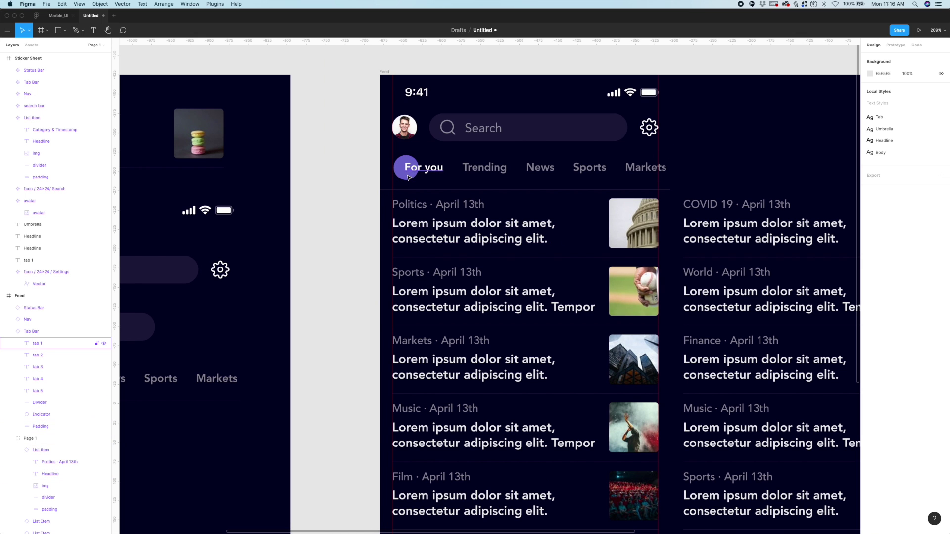
{"action": "left_click", "coordinate": [478, 170]}
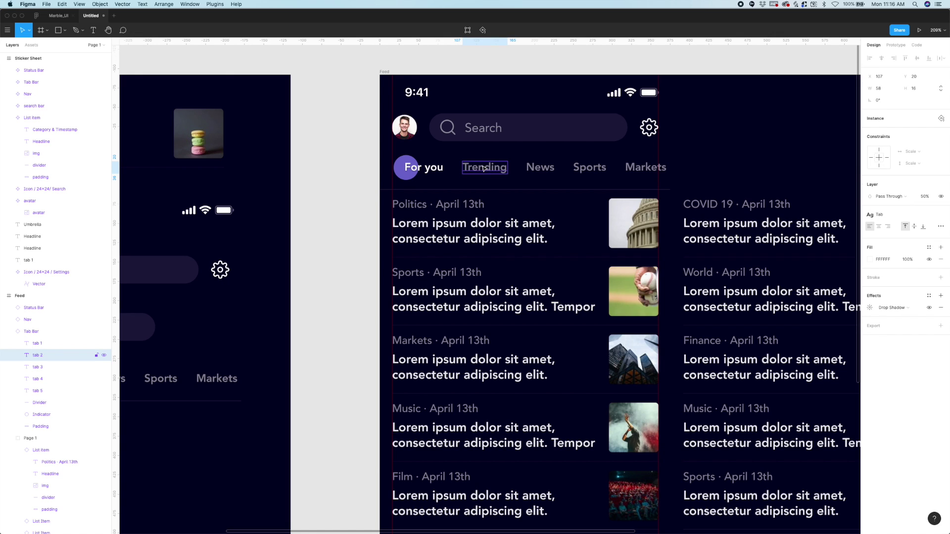
Step: Compare the layer and fill opacity of the Feed tab bar's Trending and For you labels
{"action": "left_click", "coordinate": [922, 198]}
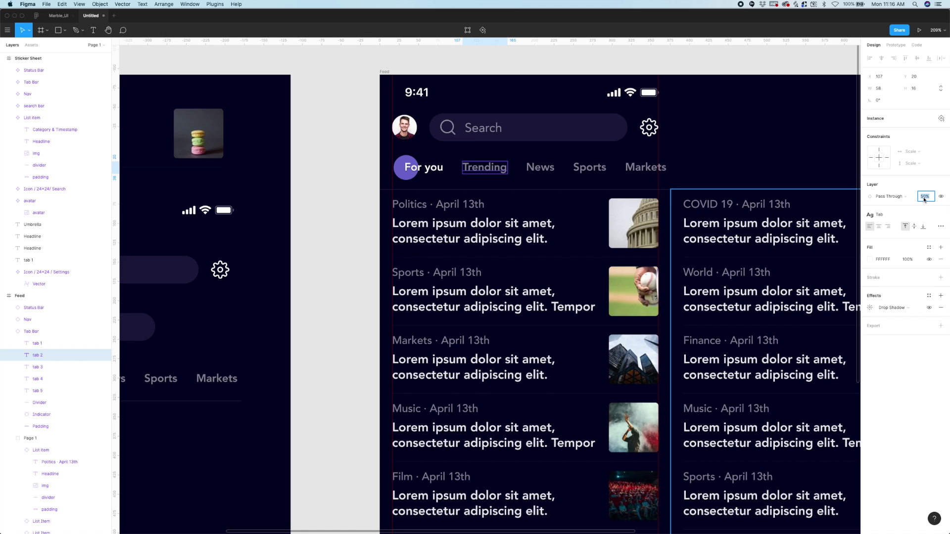
{"action": "left_click", "coordinate": [512, 163]}
{"action": "double_click", "coordinate": [483, 170]}
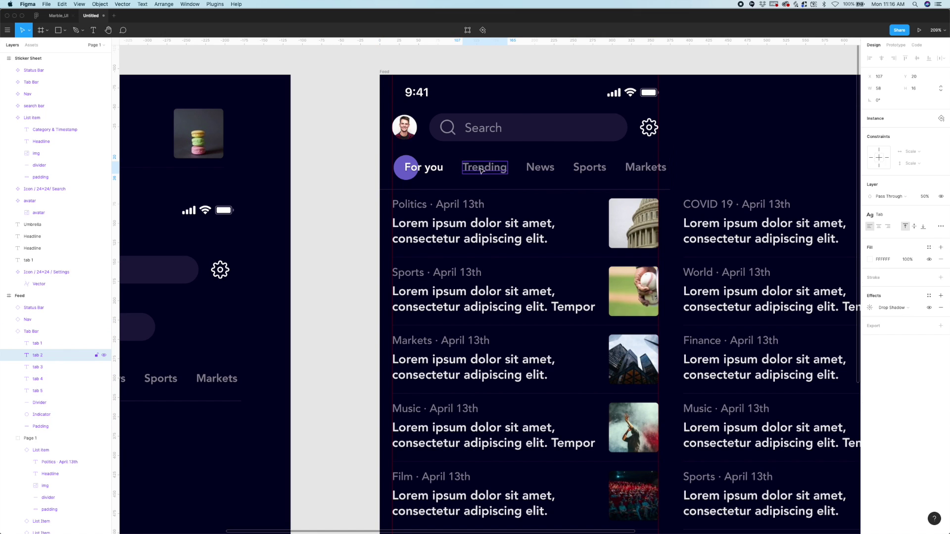
{"action": "left_click", "coordinate": [430, 169]}
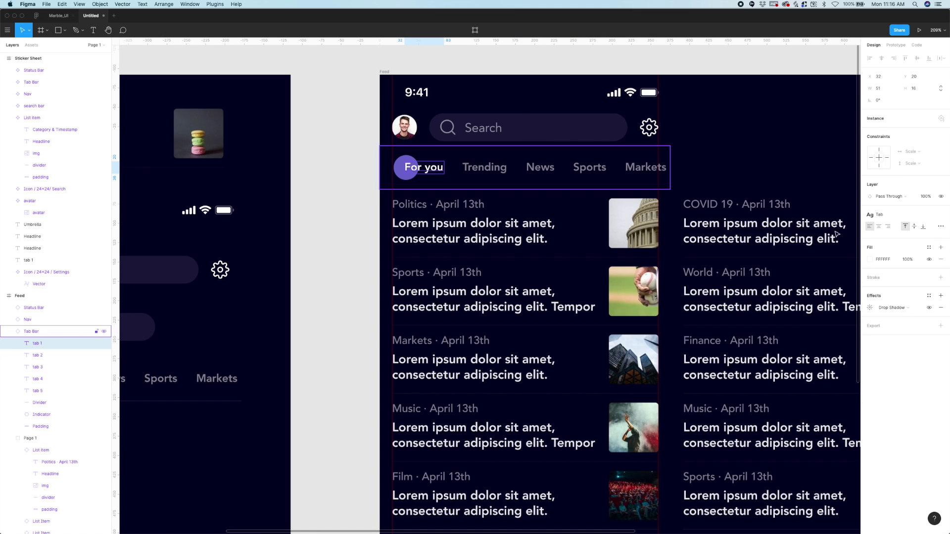
{"action": "scroll", "coordinate": [589, 245], "scroll_direction": "down", "scroll_amount": 5}
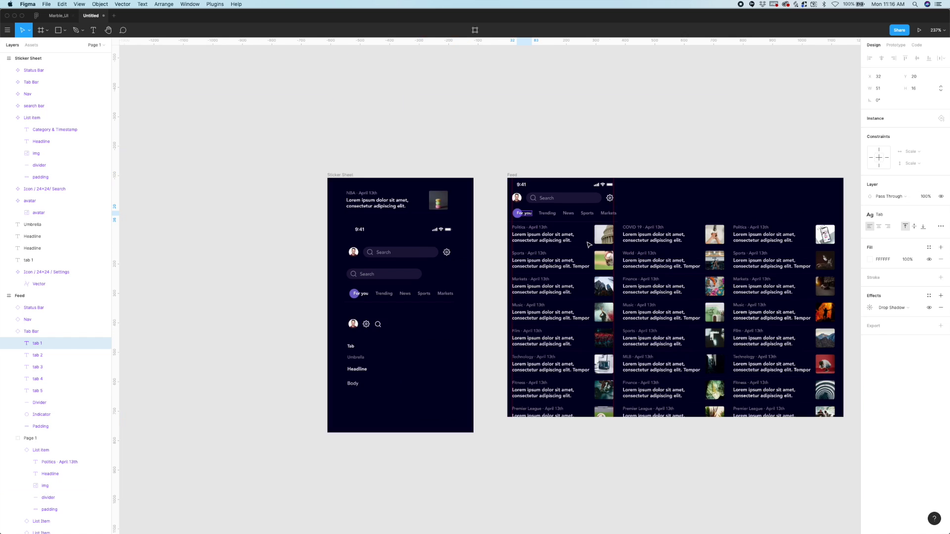
{"action": "scroll", "coordinate": [588, 245], "scroll_direction": "up", "scroll_amount": 5}
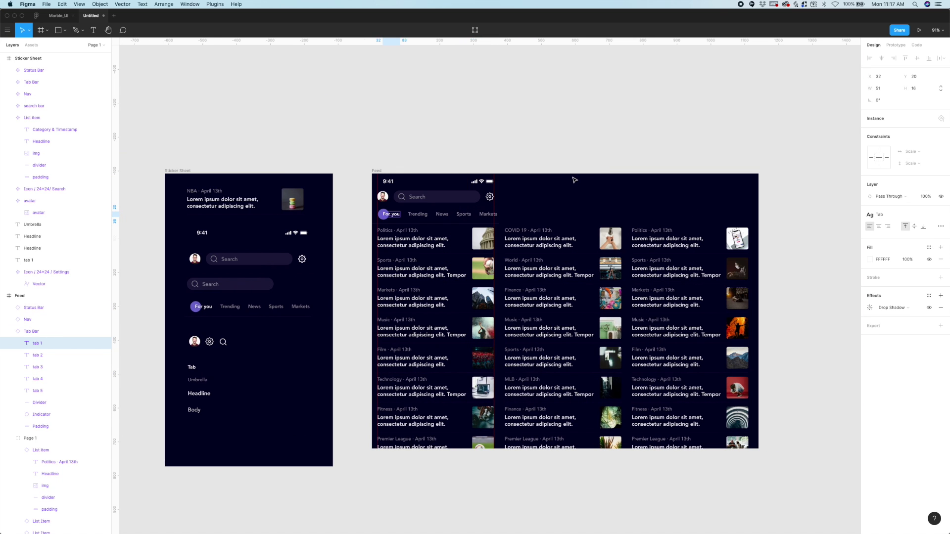
Step: Try inserting "vxzvfzfvz" into the headline of the Sticker Sheet's master list item, and undo the insertion
{"action": "left_click", "coordinate": [424, 242]}
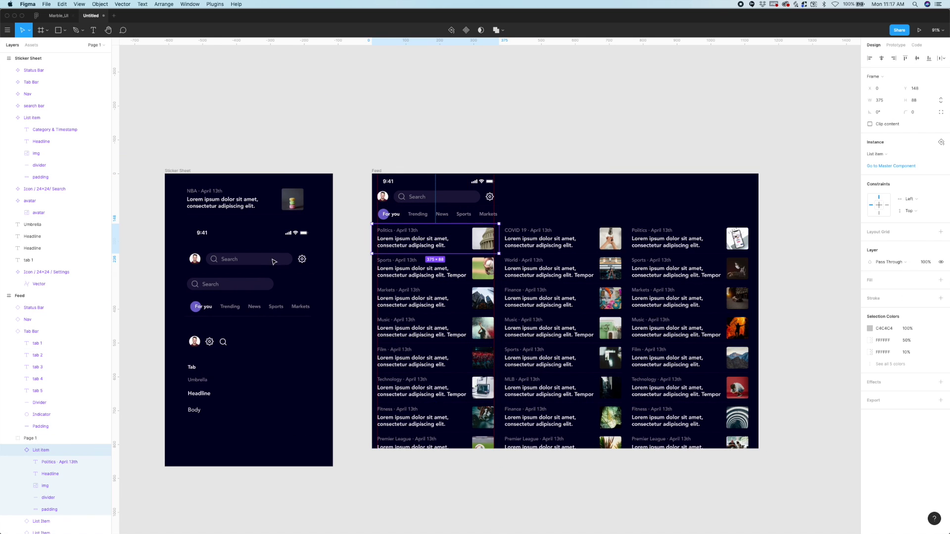
{"action": "double_click", "coordinate": [231, 209]}
{"action": "double_click", "coordinate": [231, 208]}
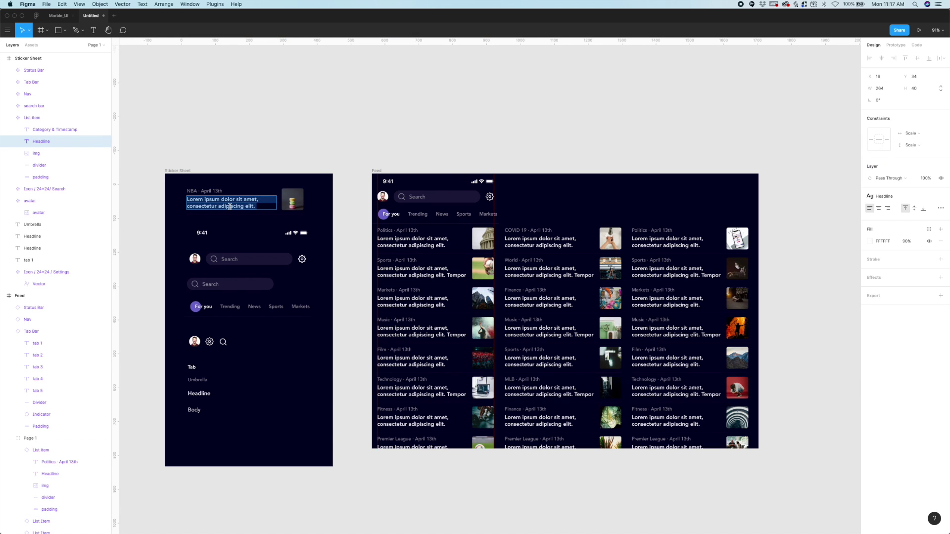
{"action": "left_click", "coordinate": [229, 207]}
{"action": "left_click", "coordinate": [217, 206]}
{"action": "type", "text": "vxzvfzfvz"}
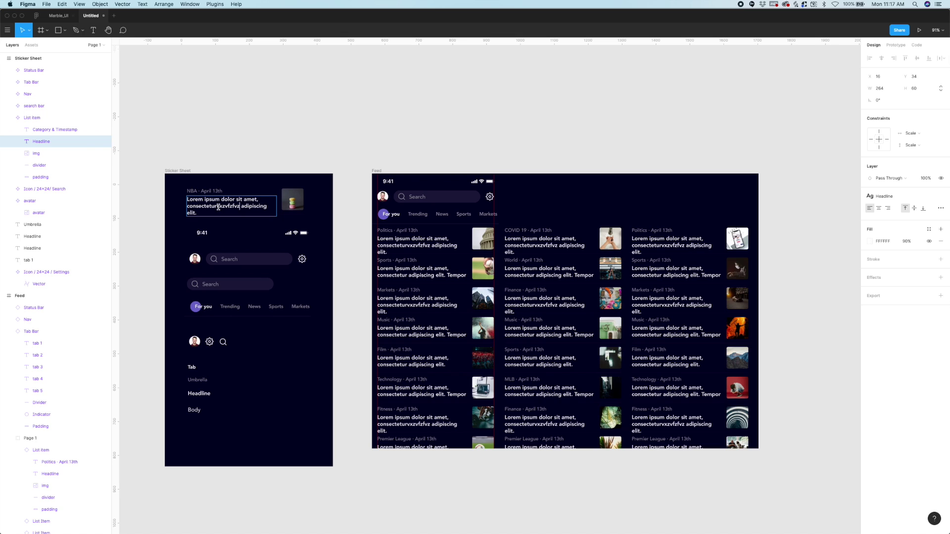
{"action": "key", "text": "super+z"}
{"action": "key", "text": "Escape"}
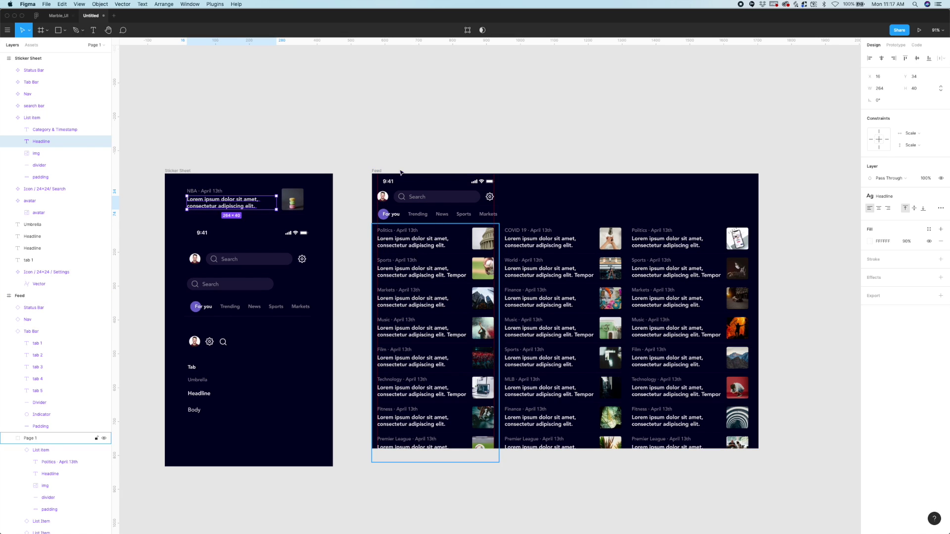
{"action": "left_click", "coordinate": [361, 141]}
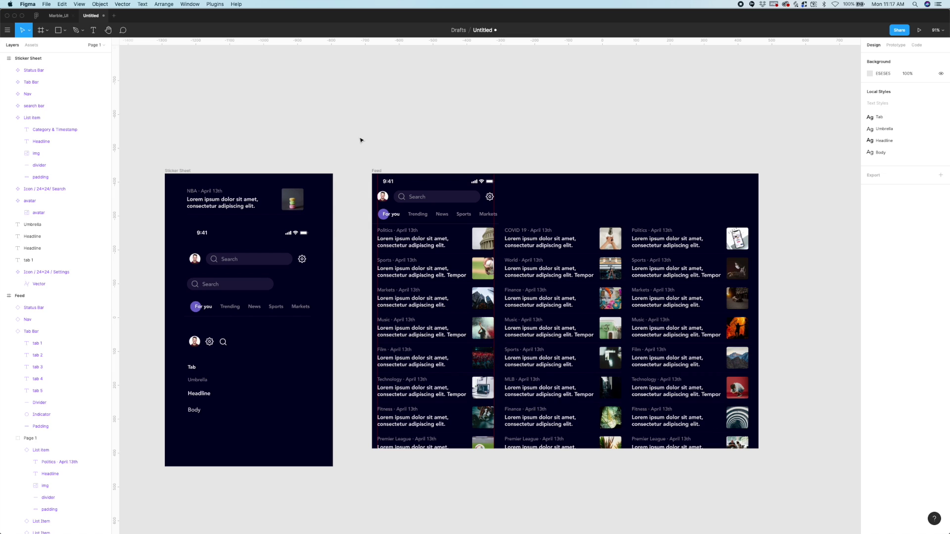
Step: Set the Feed frame's width to 375 px with the layout grids hidden
{"action": "key", "text": "ctrl+g"}
{"action": "key", "text": "ctrl+g"}
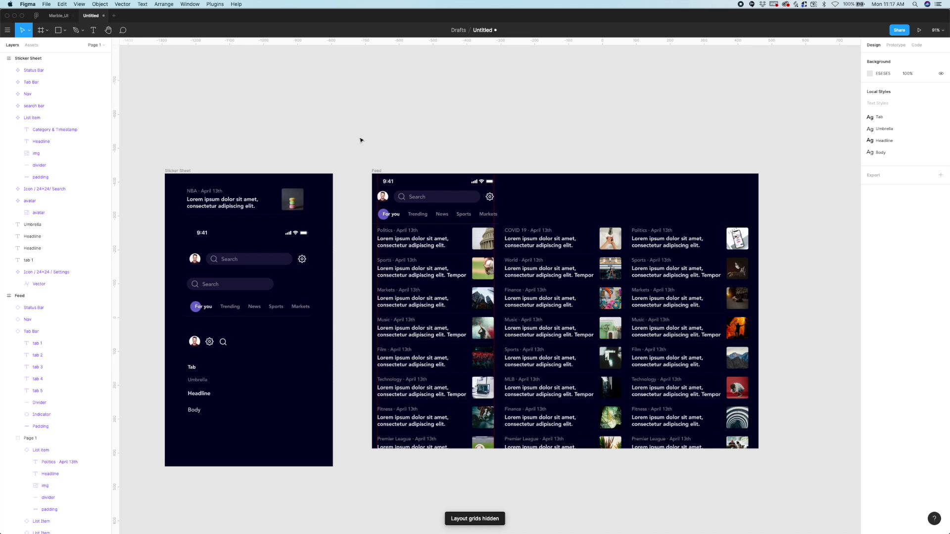
{"action": "left_click", "coordinate": [377, 170]}
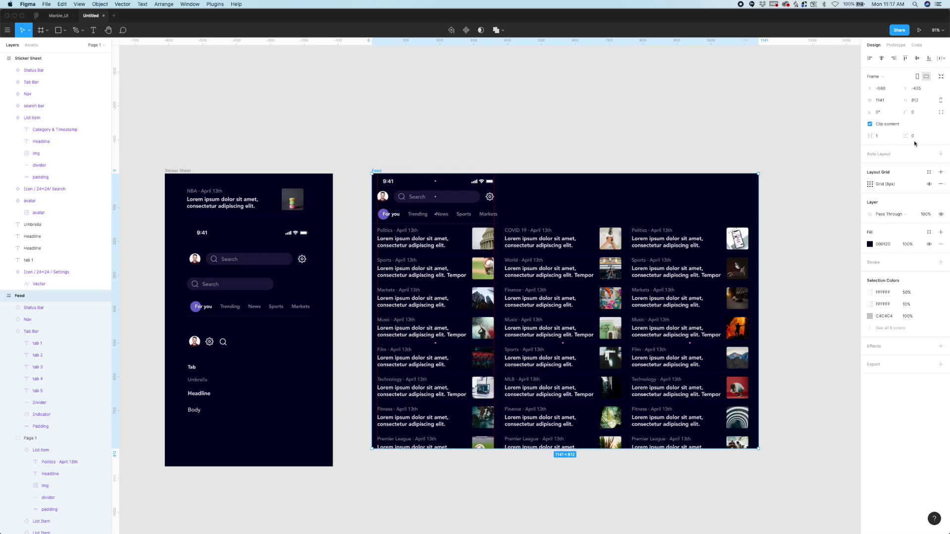
{"action": "left_click", "coordinate": [916, 101]}
{"action": "key", "text": "shift+Tab"}
{"action": "type", "text": "375"}
{"action": "key", "text": "Return"}
{"action": "left_click", "coordinate": [447, 169]}
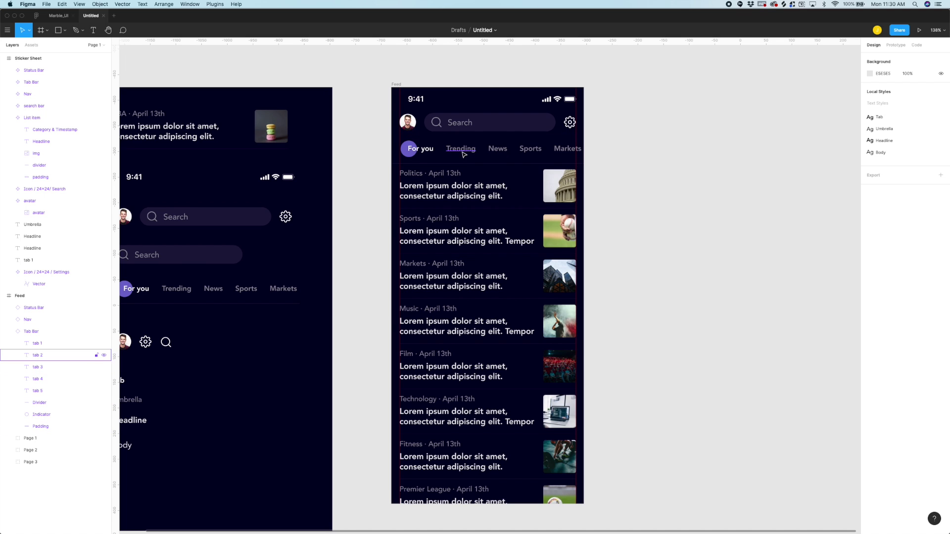
Step: Examine the layer properties of the Trending label in the narrowed Feed frame's tab bar
{"action": "scroll", "coordinate": [461, 149], "scroll_direction": "up", "scroll_amount": 5}
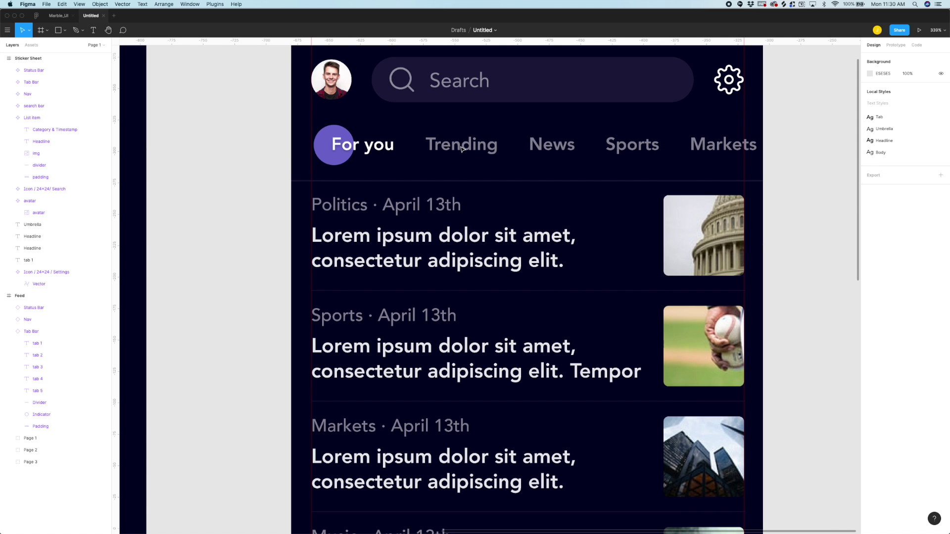
{"action": "left_click", "coordinate": [461, 149]}
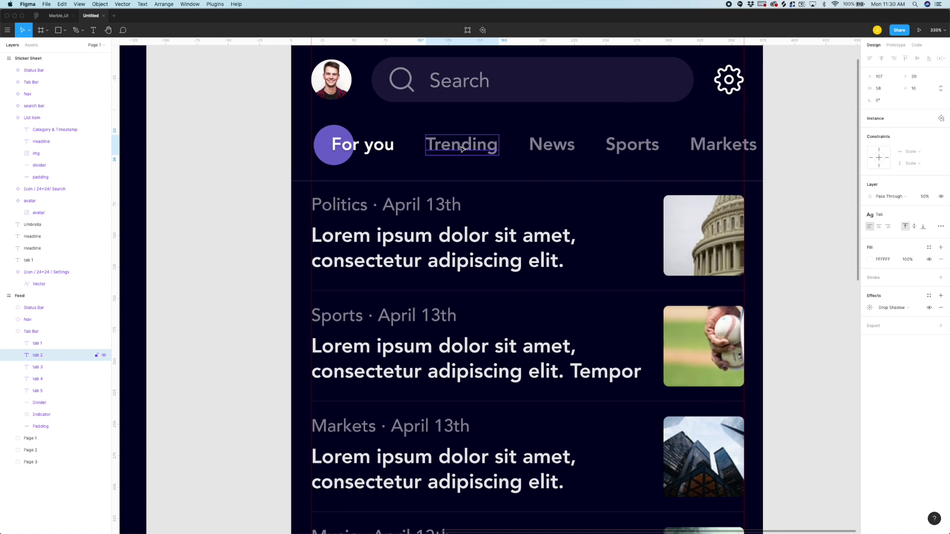
{"action": "scroll", "coordinate": [461, 148], "scroll_direction": "down", "scroll_amount": 4}
{"action": "scroll", "coordinate": [498, 156], "scroll_direction": "left", "scroll_amount": 5}
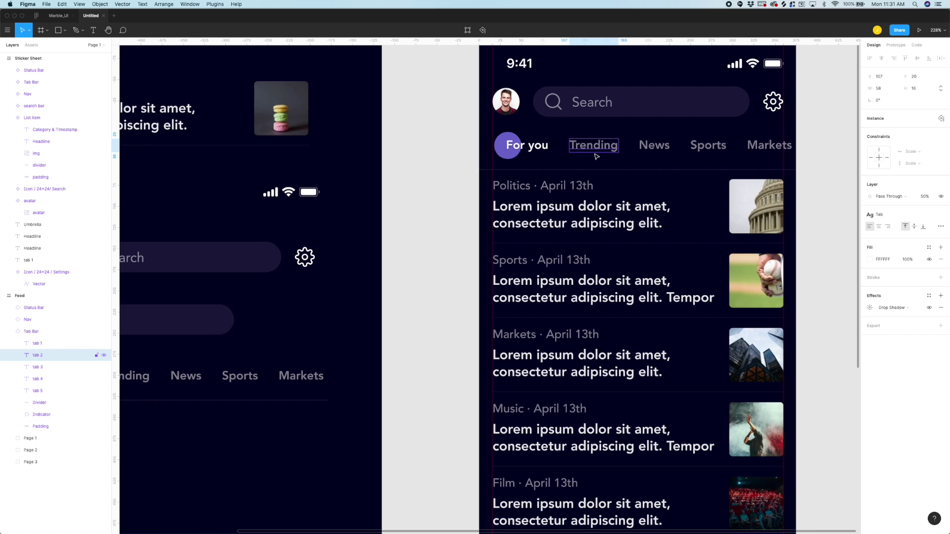
{"action": "scroll", "coordinate": [599, 155], "scroll_direction": "right", "scroll_amount": 3}
{"action": "scroll", "coordinate": [588, 156], "scroll_direction": "down", "scroll_amount": 2}
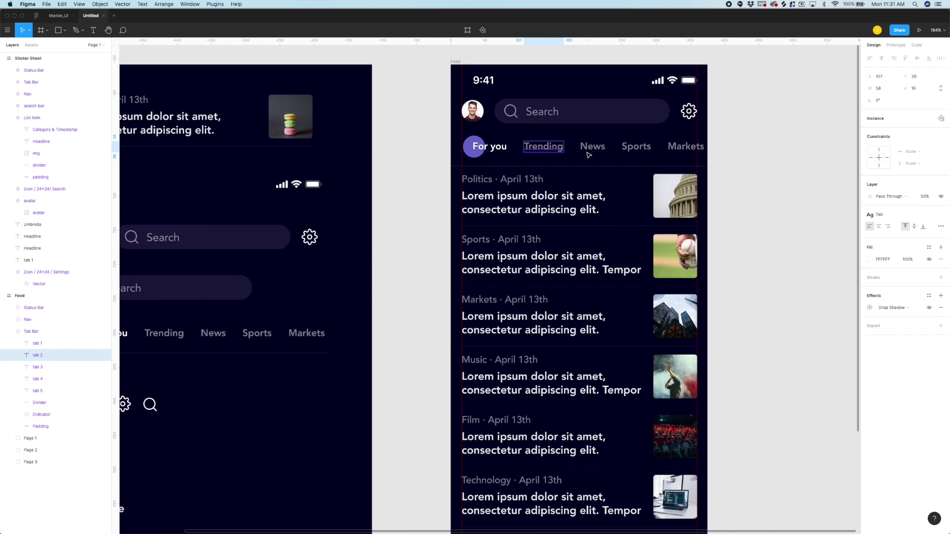
{"action": "scroll", "coordinate": [588, 155], "scroll_direction": "down", "scroll_amount": 1}
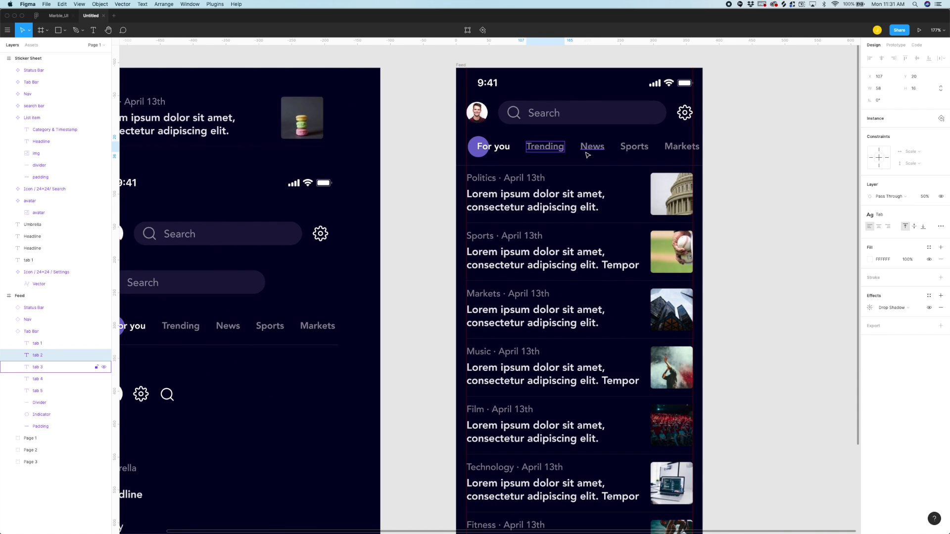
Step: Set the fill opacity of the Trending, News, Sports and Markets labels in the Sticker Sheet's master tab bar to 100%
{"action": "scroll", "coordinate": [587, 155], "scroll_direction": "left", "scroll_amount": 5}
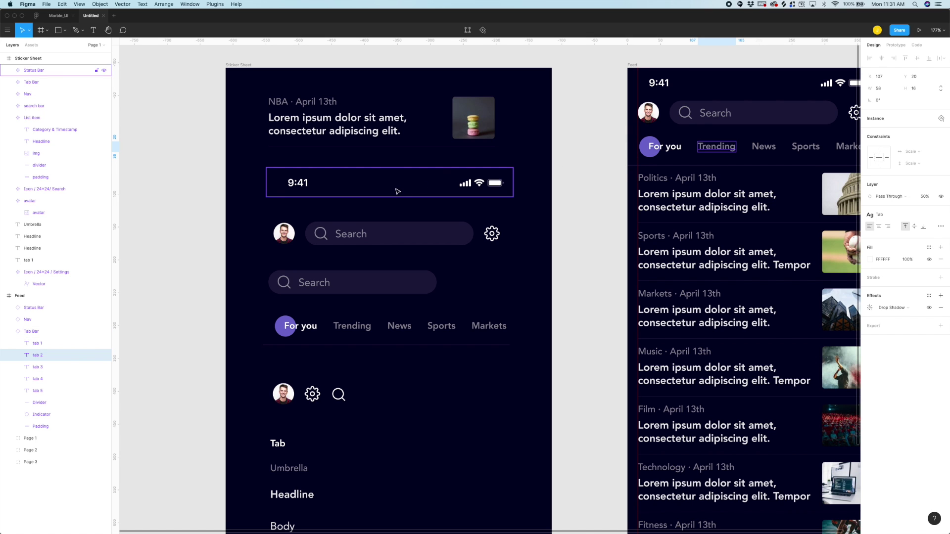
{"action": "double_click", "coordinate": [349, 326]}
{"action": "left_click", "coordinate": [409, 327], "text": "shift"}
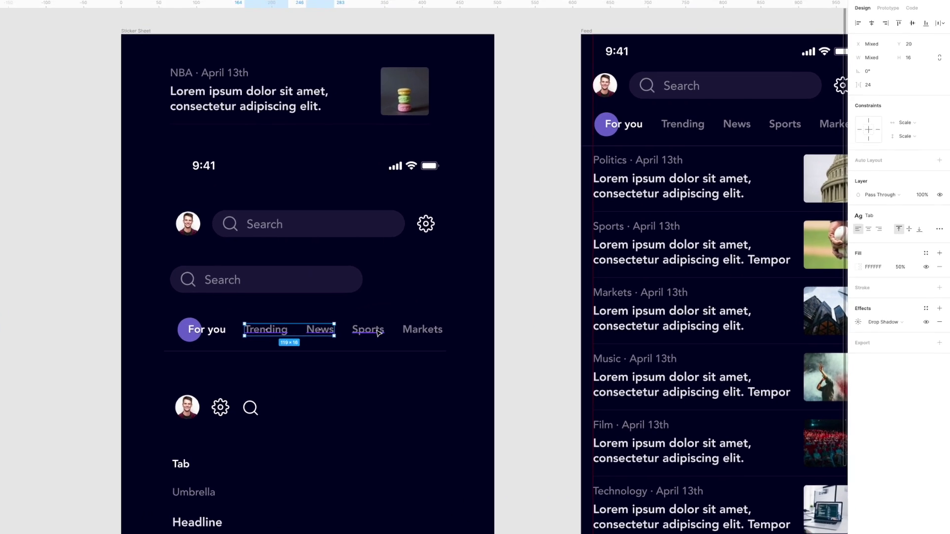
{"action": "left_click", "coordinate": [441, 325], "text": "shift"}
{"action": "left_click", "coordinate": [481, 323], "text": "shift"}
{"action": "left_click", "coordinate": [889, 259]}
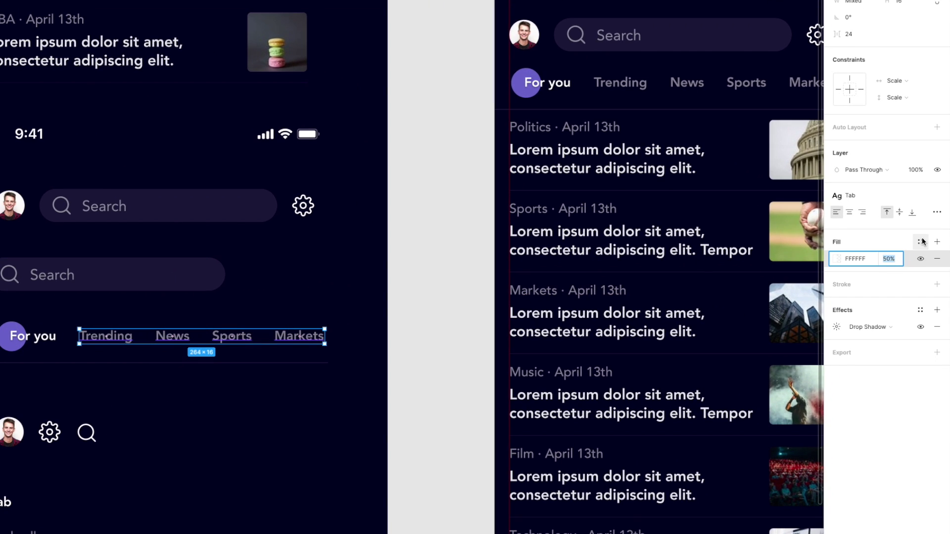
{"action": "key", "text": "Return"}
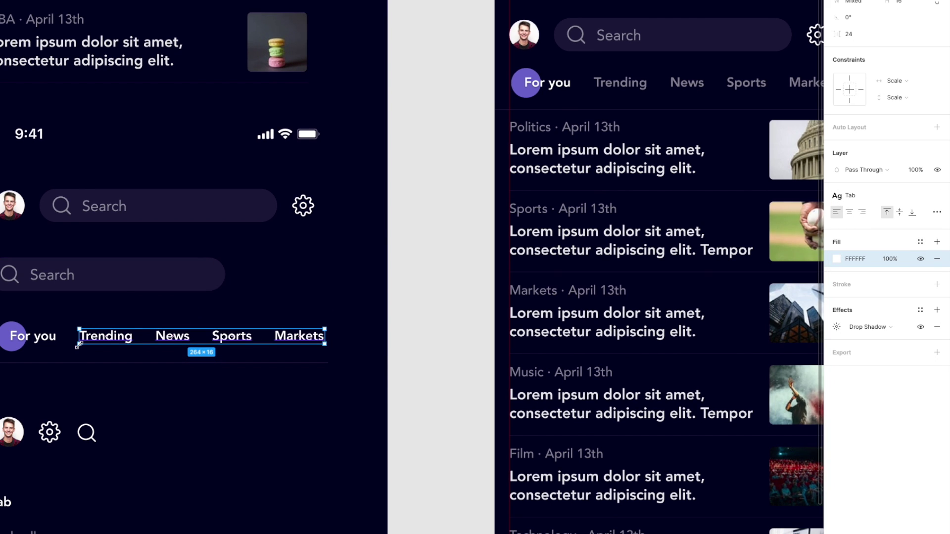
Step: Reset all overrides on the Feed frame's Tab Bar instance
{"action": "scroll", "coordinate": [313, 240], "scroll_direction": "right", "scroll_amount": 3}
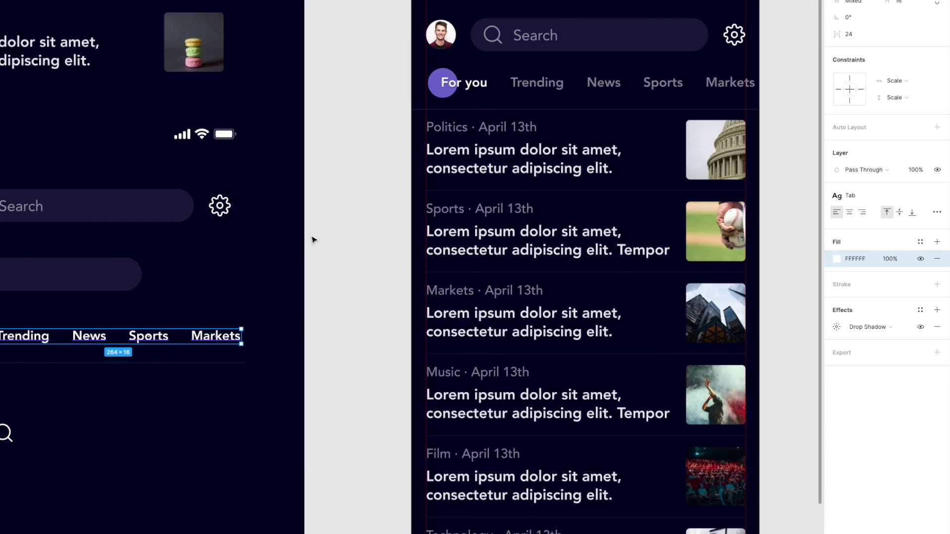
{"action": "left_click", "coordinate": [525, 81]}
{"action": "left_click", "coordinate": [937, 77]}
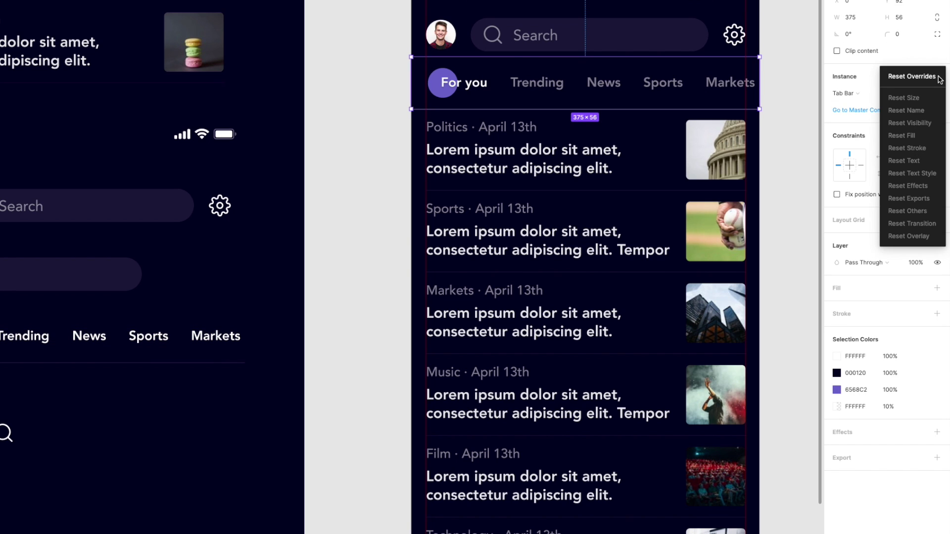
{"action": "left_click", "coordinate": [915, 79]}
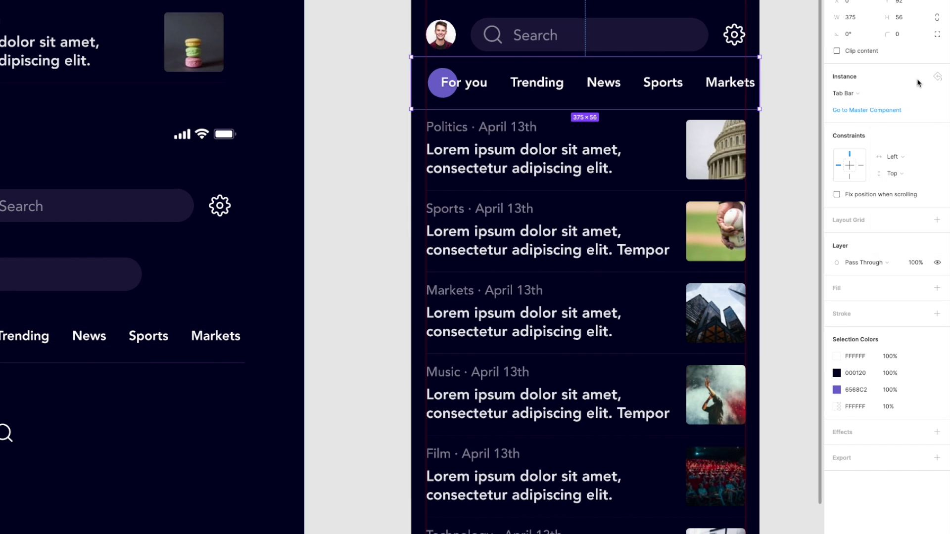
{"action": "left_click", "coordinate": [376, 87]}
Step: Select the Feed frame, switch to Principle and import the selected frame from the Untitled Figma document at 3x
{"action": "scroll", "coordinate": [549, 102], "scroll_direction": "right", "scroll_amount": 5}
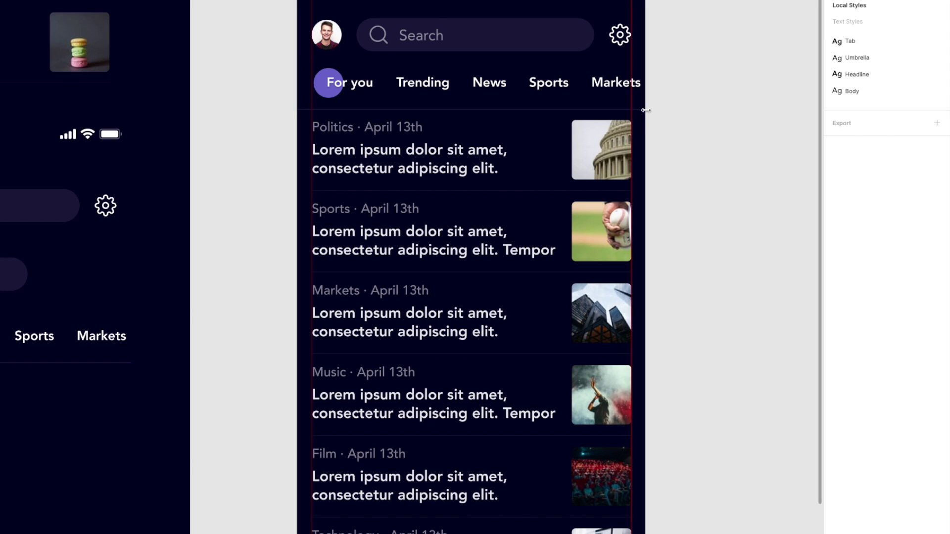
{"action": "scroll", "coordinate": [658, 117], "scroll_direction": "down", "scroll_amount": 3}
{"action": "key", "text": "space"}
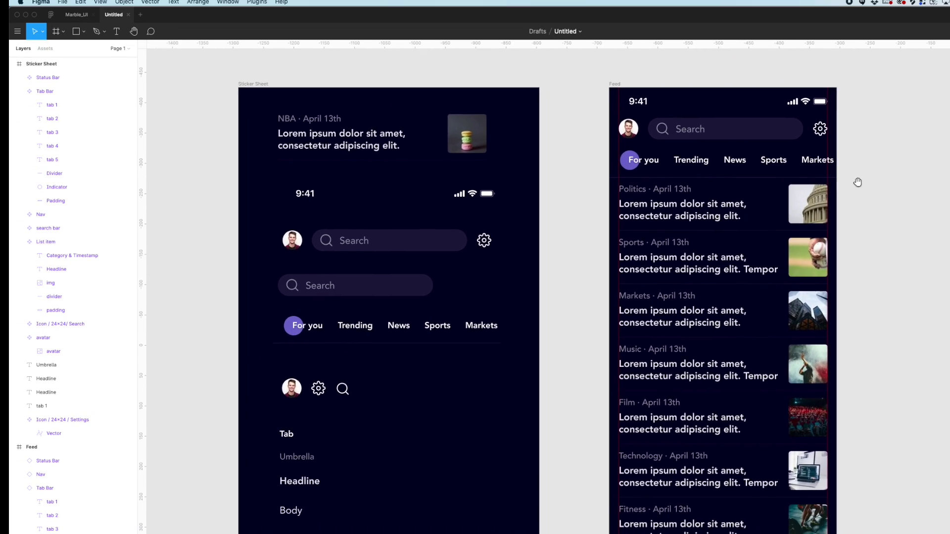
{"action": "left_click_drag", "start_coordinate": [673, 117], "coordinate": [621, 112]}
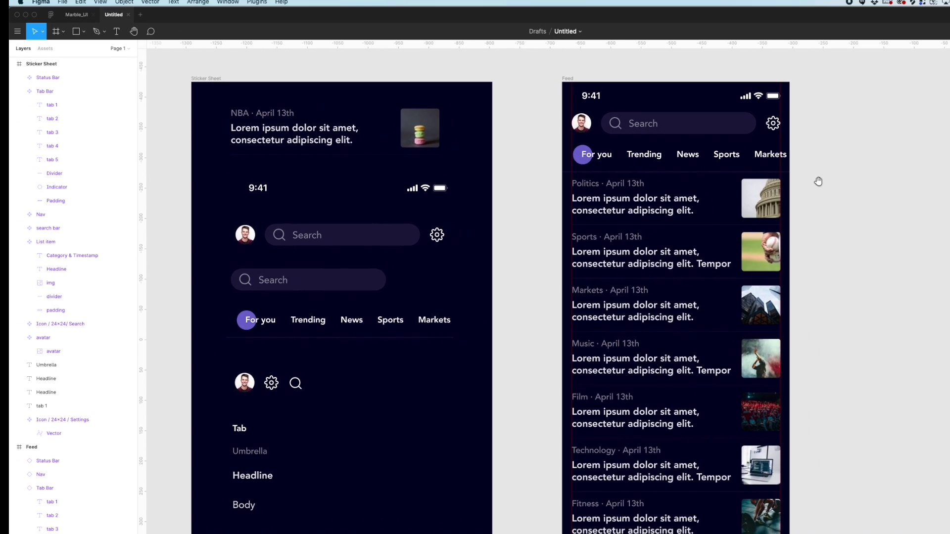
{"action": "left_click", "coordinate": [569, 79]}
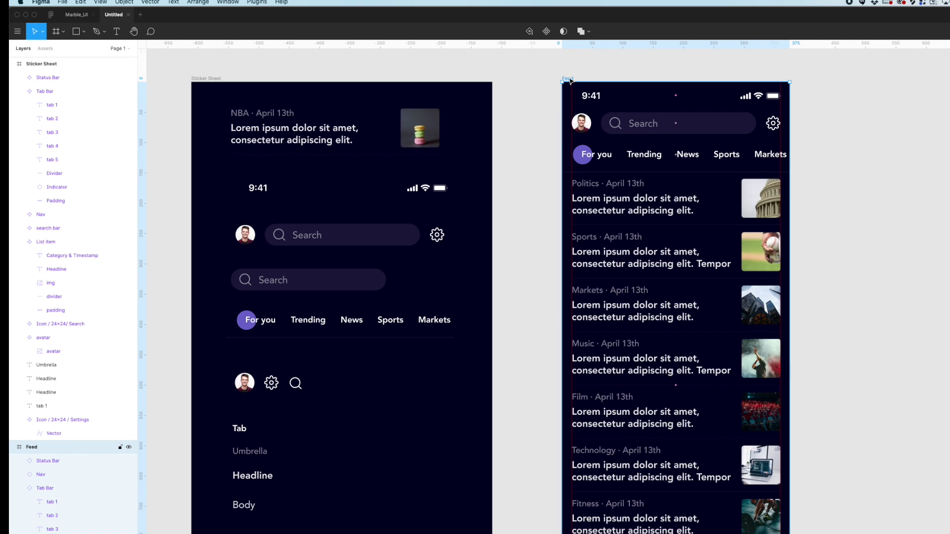
{"action": "key", "text": "super+Tab"}
{"action": "key", "text": "super+Tab"}
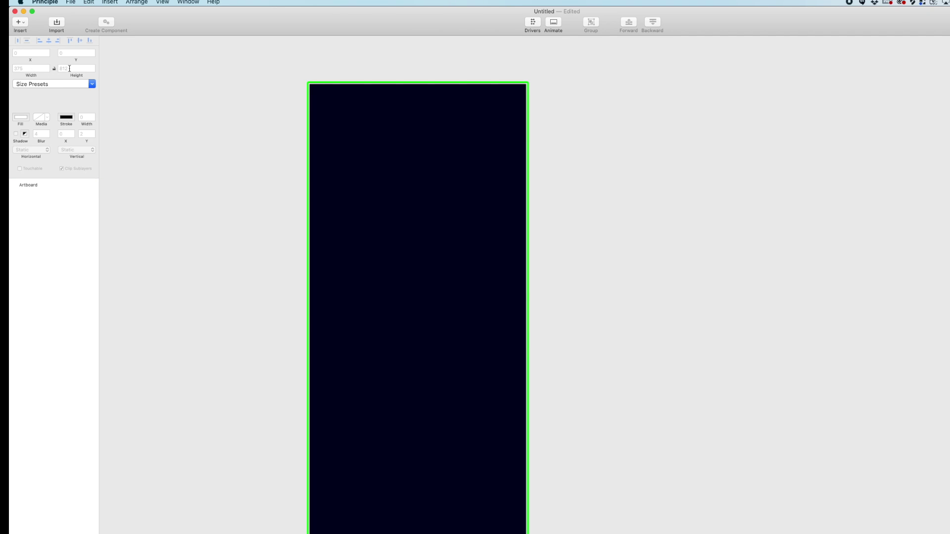
{"action": "left_click", "coordinate": [53, 28]}
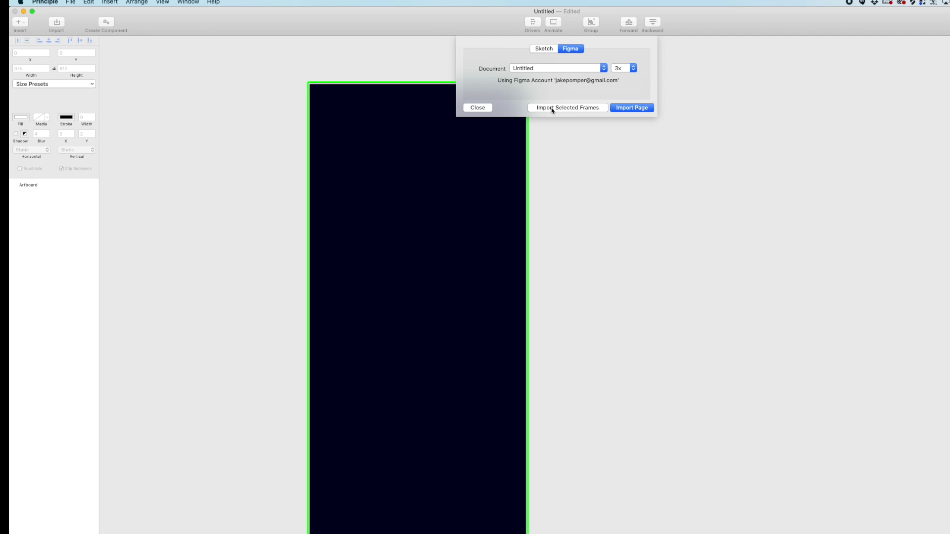
{"action": "left_click", "coordinate": [550, 108]}
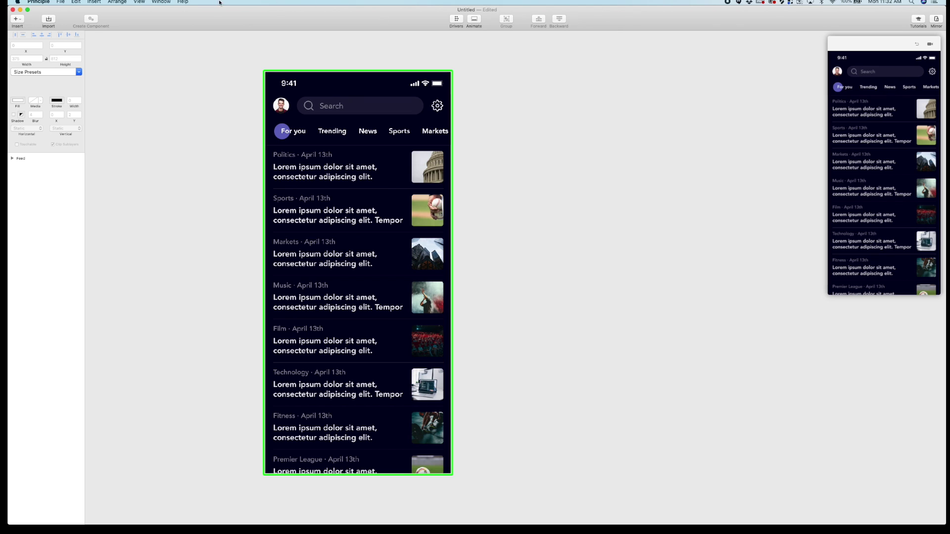
Step: Switch the preview layout to Side By Side
{"action": "left_click", "coordinate": [161, 2]}
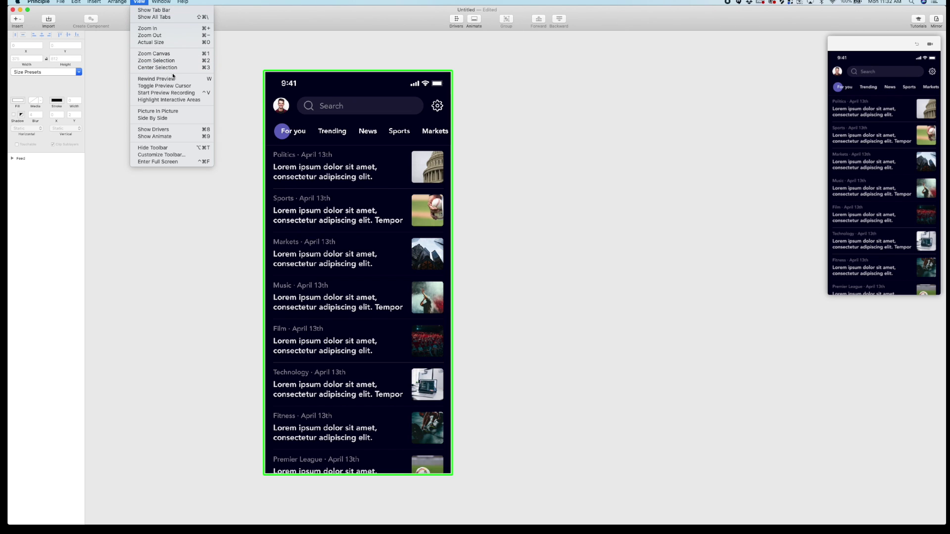
{"action": "left_click", "coordinate": [167, 117]}
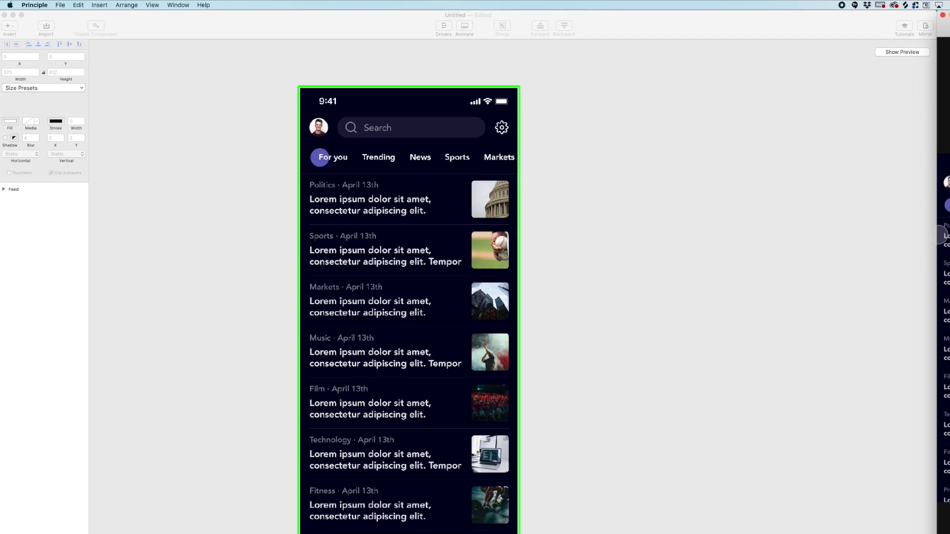
{"action": "left_click", "coordinate": [381, 168]}
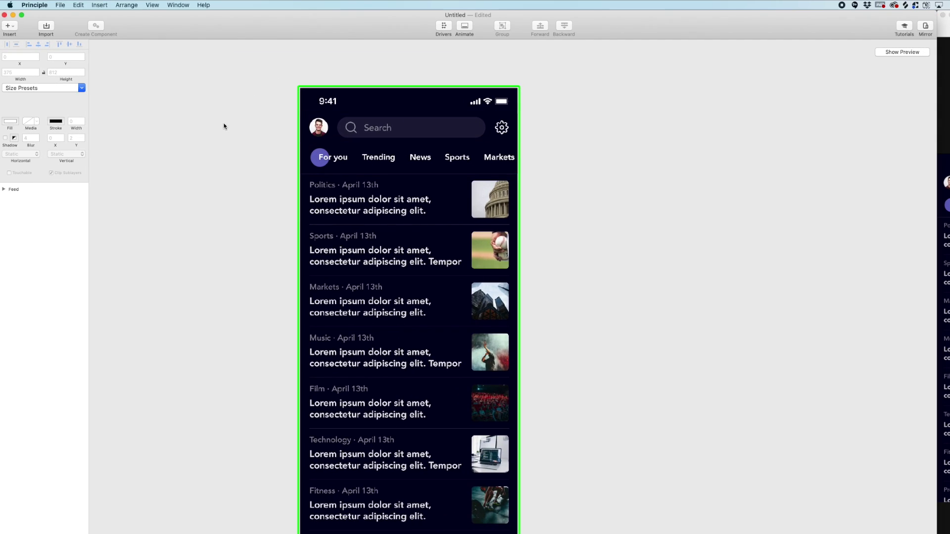
Step: Set the opacity of the Trending, News, Sports and Markets tab labels to 50%
{"action": "scroll", "coordinate": [235, 129], "scroll_direction": "up", "scroll_amount": 2}
{"action": "left_click", "coordinate": [375, 158]}
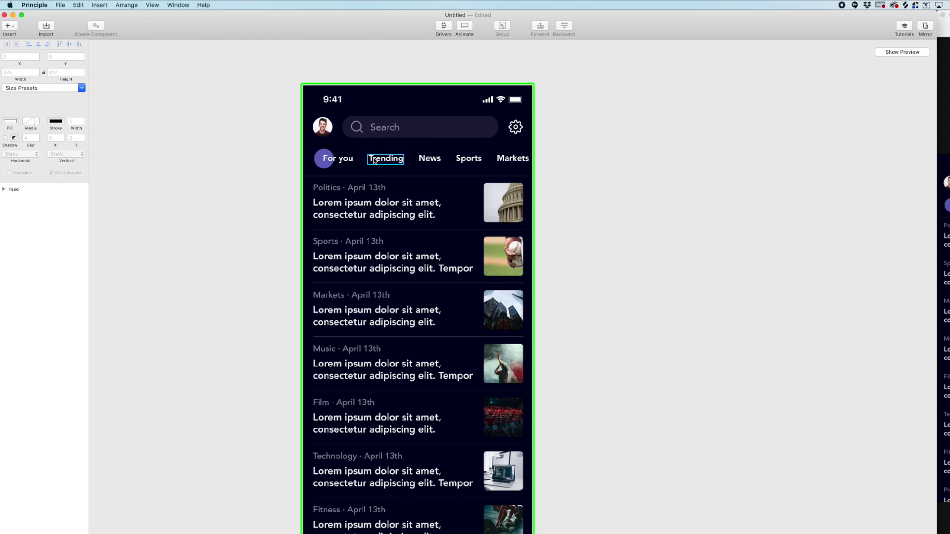
{"action": "left_click", "coordinate": [429, 159], "text": "shift"}
{"action": "left_click", "coordinate": [468, 159], "text": "shift"}
{"action": "left_click", "coordinate": [513, 159], "text": "shift"}
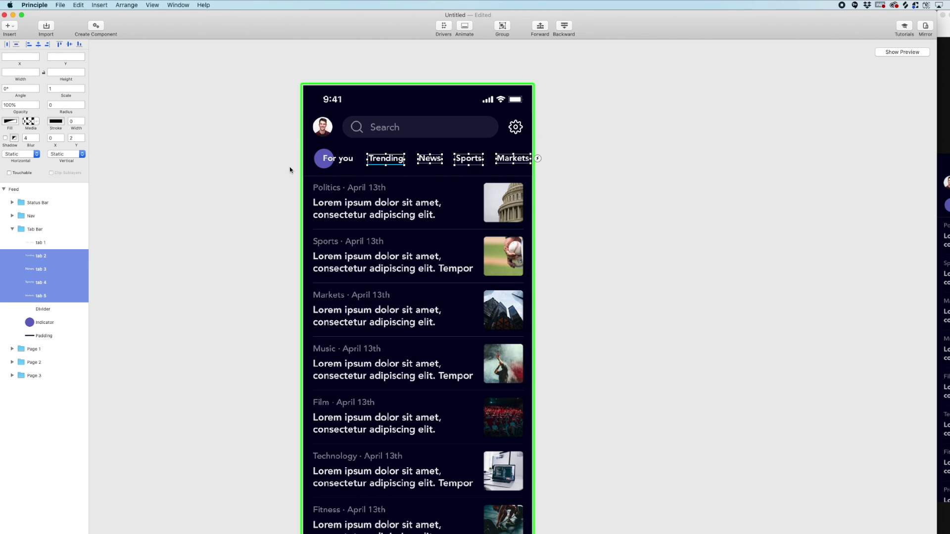
{"action": "left_click_drag", "start_coordinate": [26, 109], "coordinate": [5, 112]}
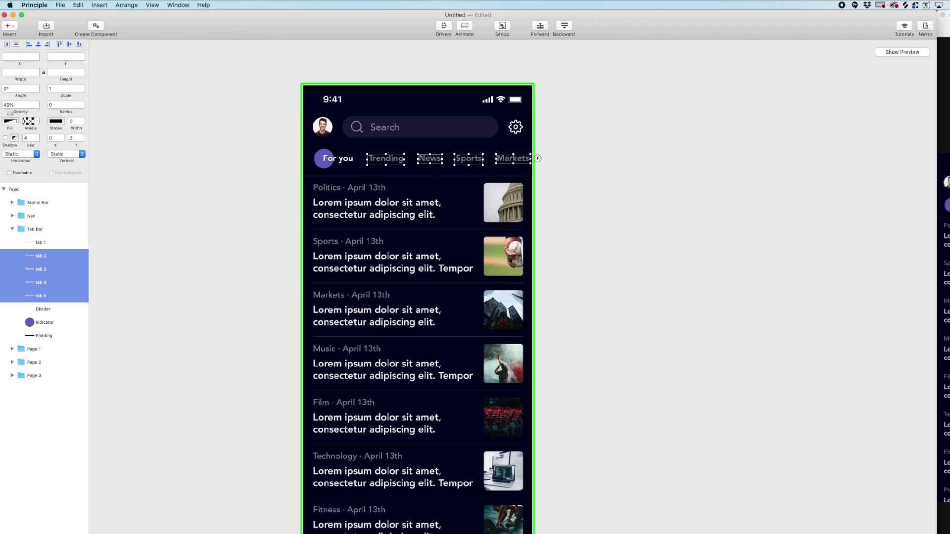
{"action": "left_click", "coordinate": [118, 117]}
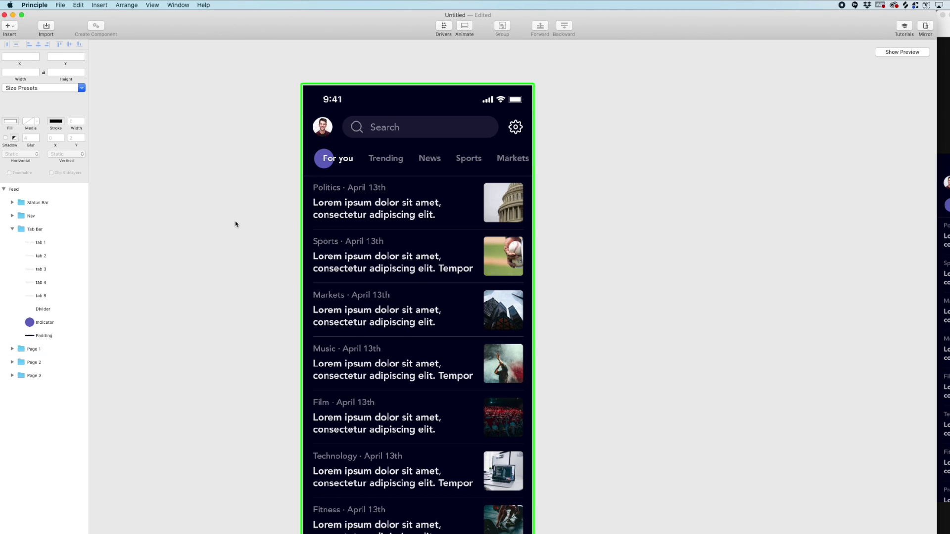
Step: Group the Page 1, Page 2 and Page 3 layers and name the group "content"
{"action": "scroll", "coordinate": [235, 221], "scroll_direction": "down", "scroll_amount": 1}
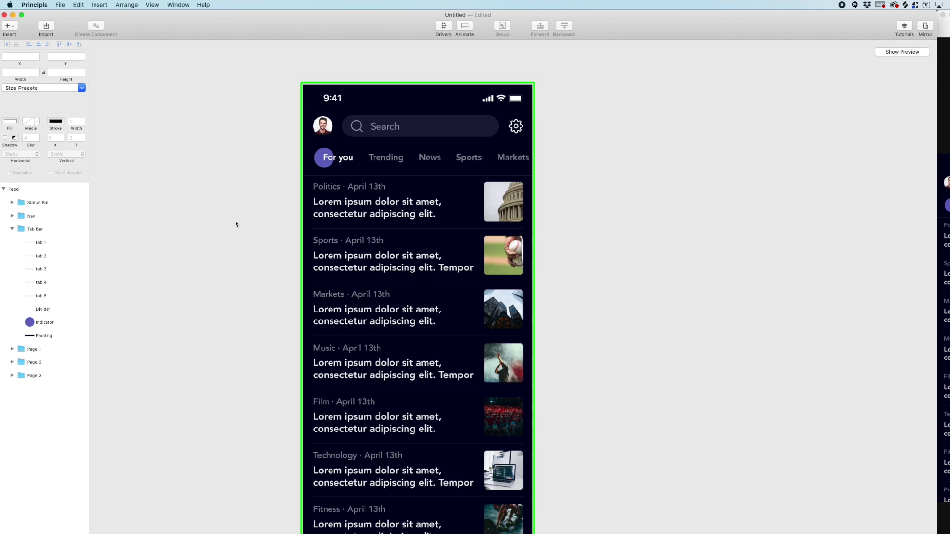
{"action": "scroll", "coordinate": [236, 224], "scroll_direction": "down", "scroll_amount": 2}
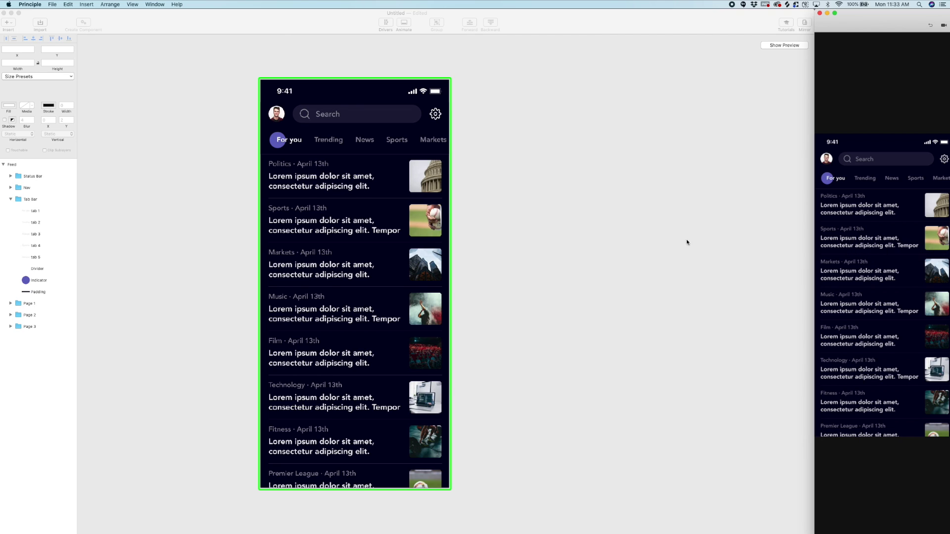
{"action": "left_click", "coordinate": [581, 95]}
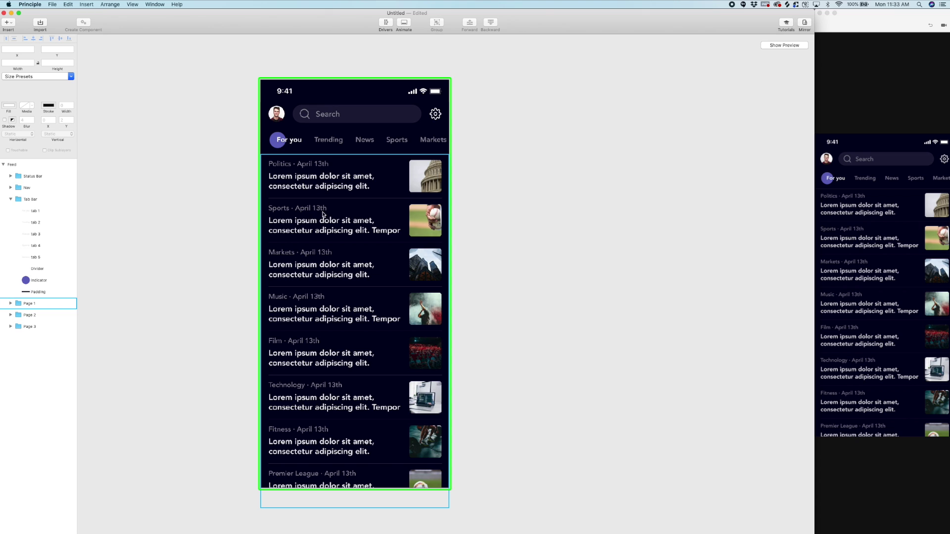
{"action": "left_click", "coordinate": [368, 200]}
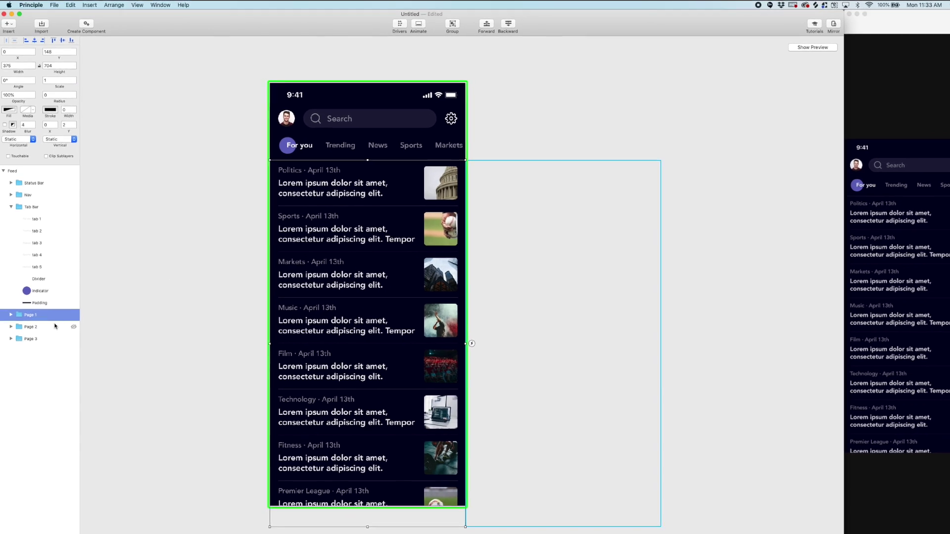
{"action": "left_click", "coordinate": [34, 314], "text": "shift"}
{"action": "left_click", "coordinate": [67, 500], "text": "shift"}
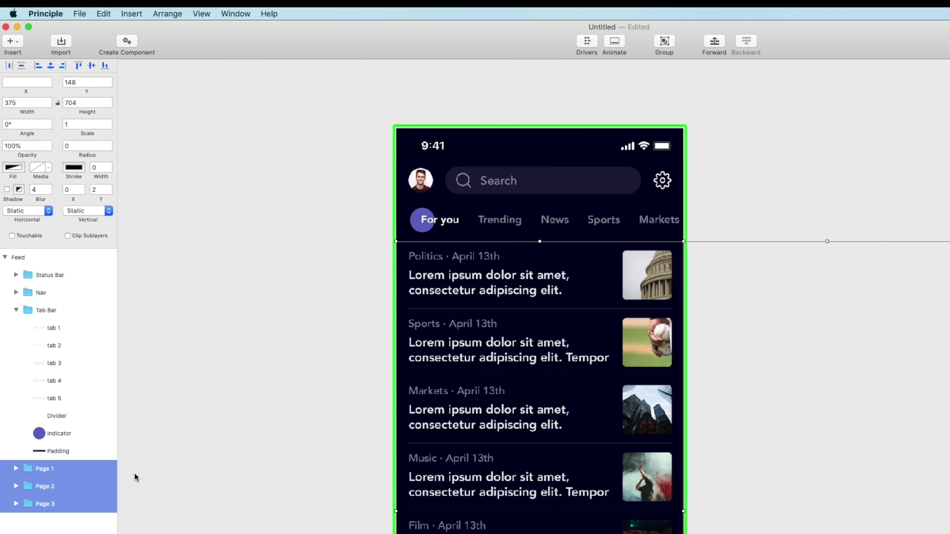
{"action": "key", "text": "super+g"}
{"action": "double_click", "coordinate": [55, 473]}
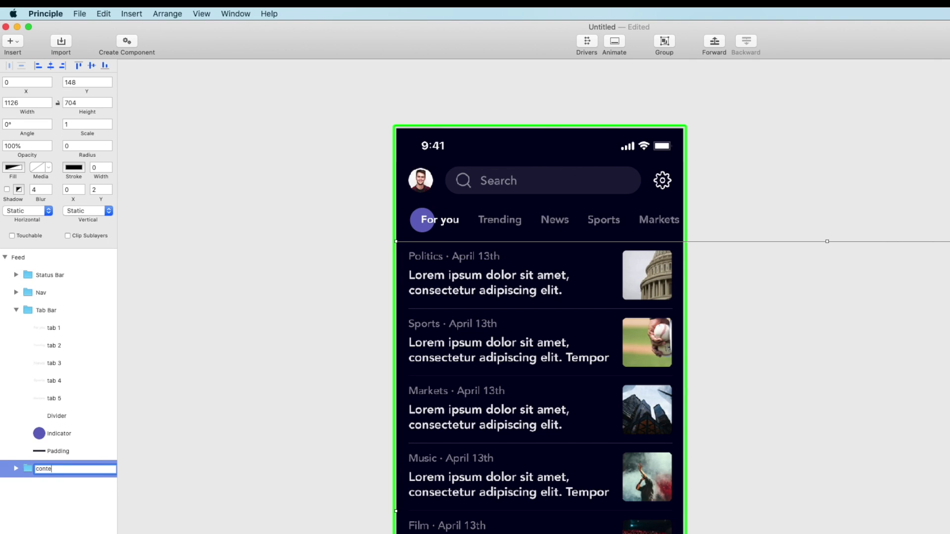
{"action": "key", "text": "Return"}
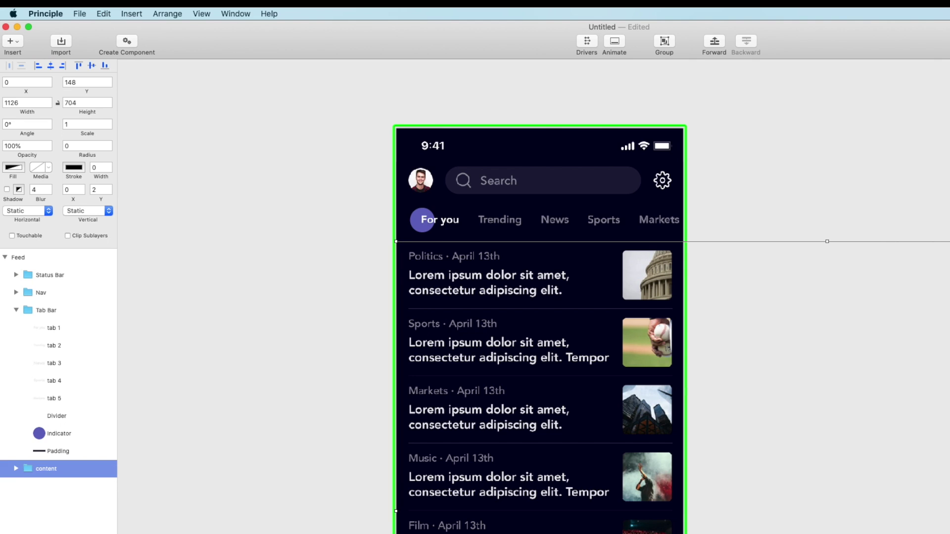
Step: Set the content group's horizontal behaviour to Page and test swiping it in the preview
{"action": "left_click", "coordinate": [47, 213]}
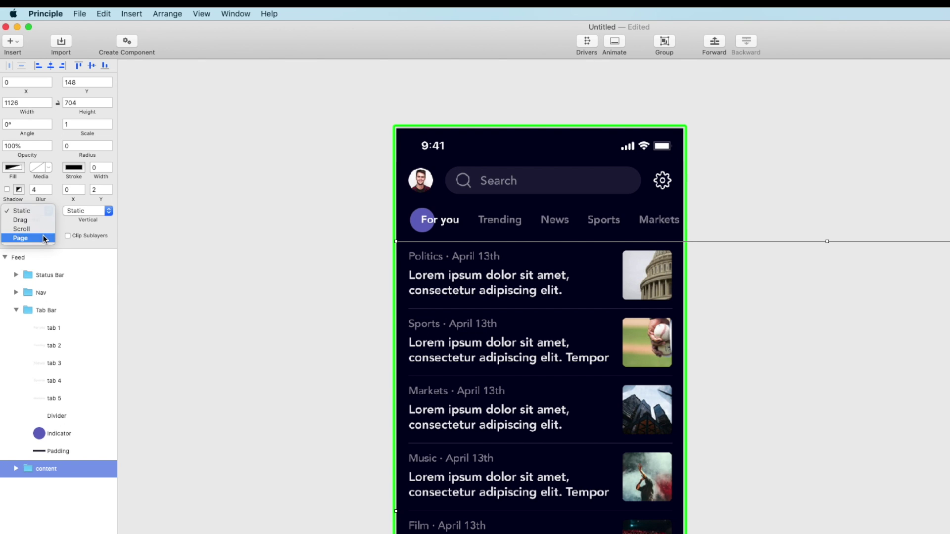
{"action": "left_click", "coordinate": [20, 238]}
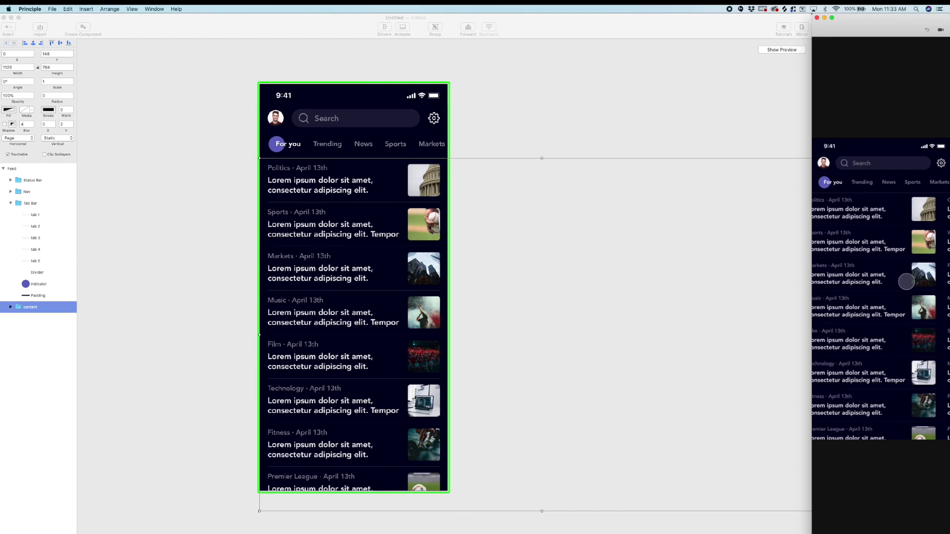
{"action": "left_click_drag", "start_coordinate": [906, 282], "coordinate": [927, 270]}
{"action": "scroll", "coordinate": [628, 134], "scroll_direction": "up", "scroll_amount": 1}
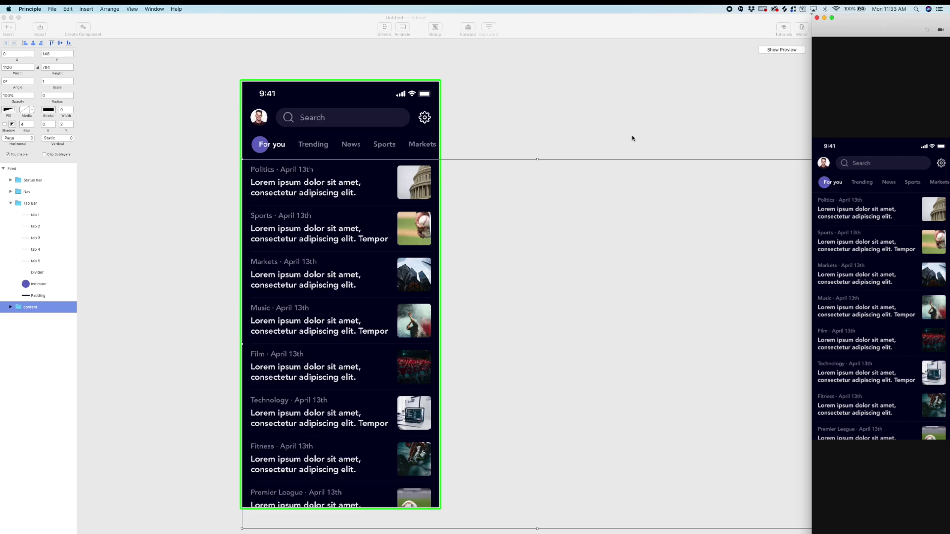
Step: Narrow the content group to a width of 375 and swipe through its pages in the preview
{"action": "scroll", "coordinate": [631, 138], "scroll_direction": "down", "scroll_amount": 2}
{"action": "left_click", "coordinate": [788, 300]}
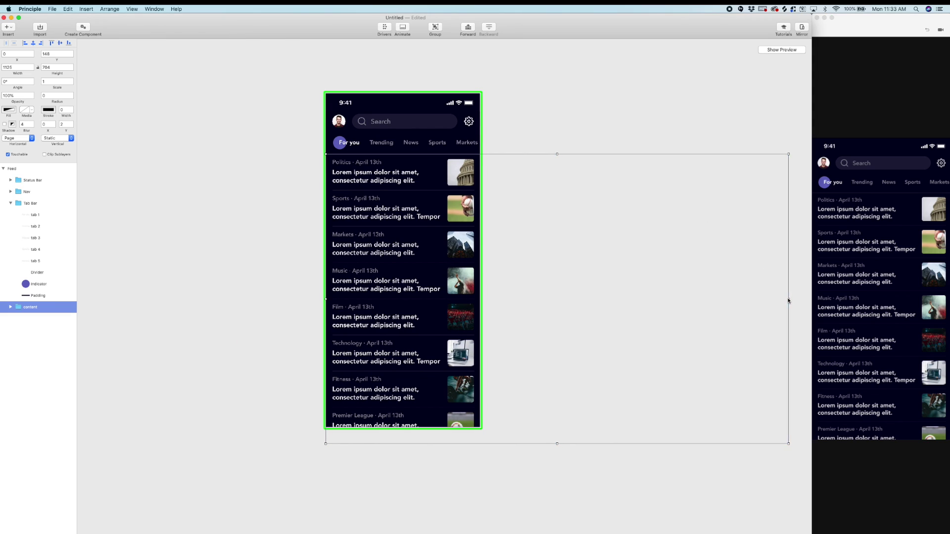
{"action": "left_click_drag", "start_coordinate": [789, 299], "coordinate": [479, 295]}
{"action": "left_click_drag", "start_coordinate": [892, 291], "coordinate": [839, 290]}
{"action": "left_click_drag", "start_coordinate": [935, 286], "coordinate": [854, 284]}
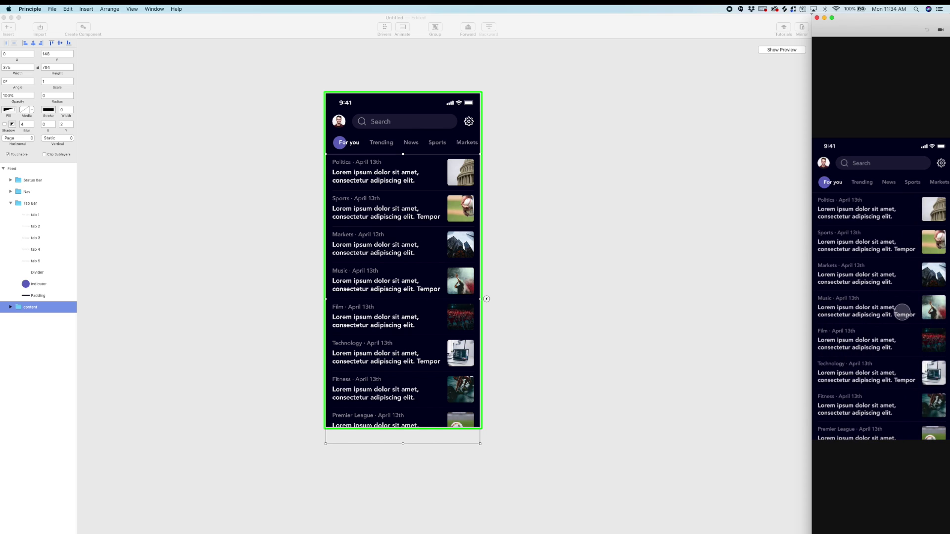
{"action": "left_click_drag", "start_coordinate": [924, 288], "coordinate": [782, 288]}
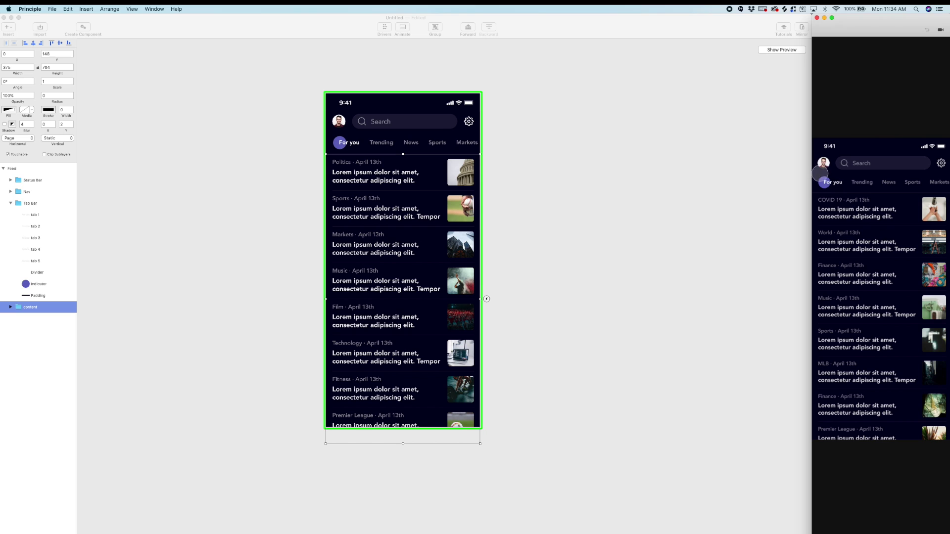
{"action": "mouse_move", "coordinate": [847, 229]}
{"action": "left_mouse_down"}
{"action": "mouse_move", "coordinate": [892, 231]}
{"action": "mouse_move", "coordinate": [844, 225]}
{"action": "left_mouse_up"}
{"action": "left_click", "coordinate": [542, 173]}
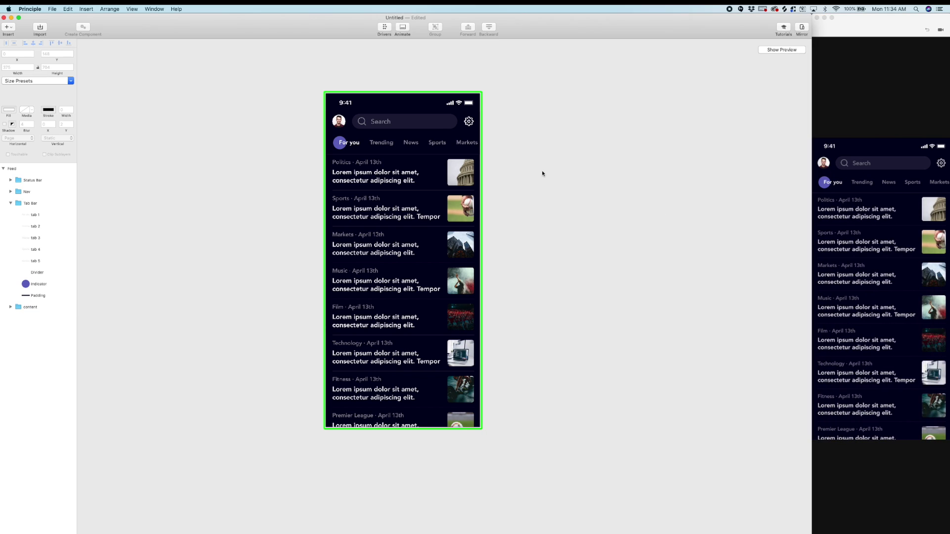
Step: Open the Drivers for the content group and scrub its Scroll X to 375 and back to 0
{"action": "left_click", "coordinate": [402, 228]}
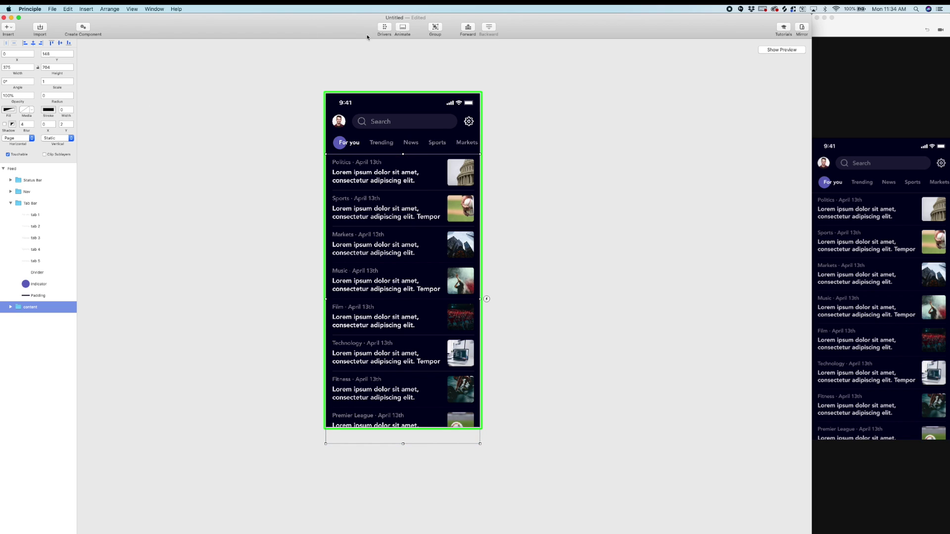
{"action": "left_click", "coordinate": [384, 29]}
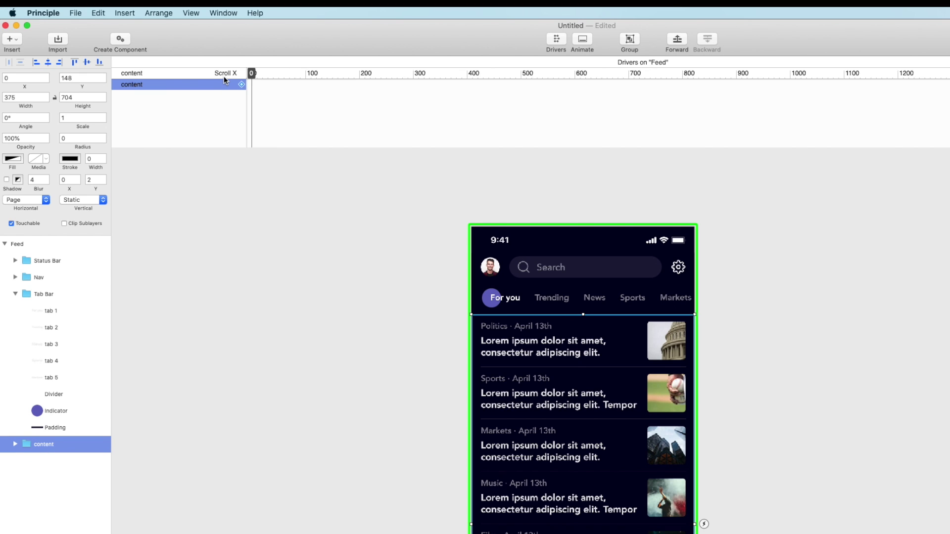
{"action": "left_click", "coordinate": [251, 74]}
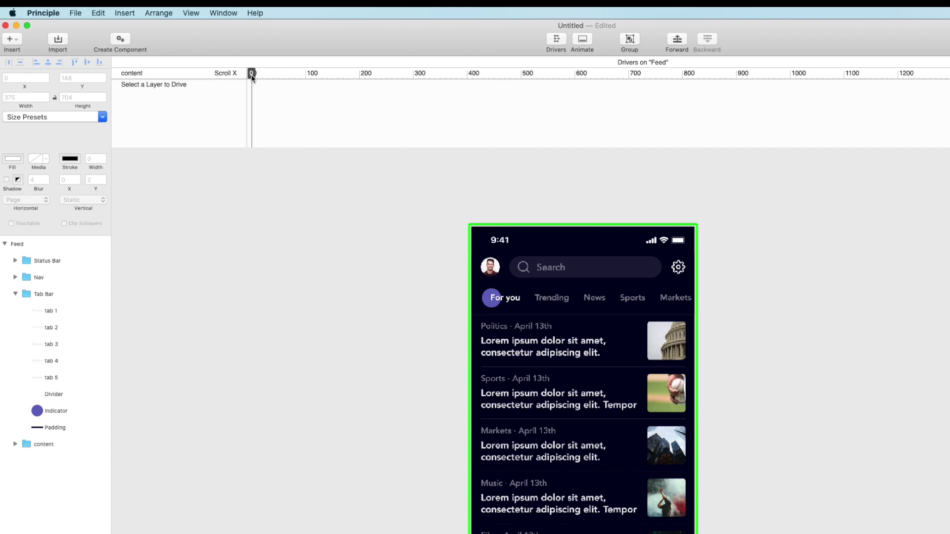
{"action": "left_click_drag", "start_coordinate": [252, 75], "coordinate": [252, 77]}
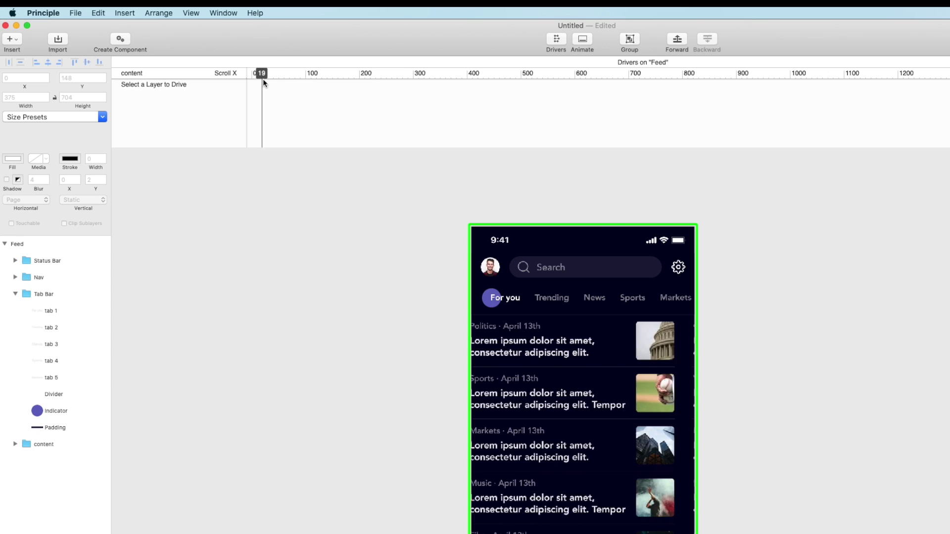
{"action": "left_click_drag", "start_coordinate": [263, 80], "coordinate": [453, 97]}
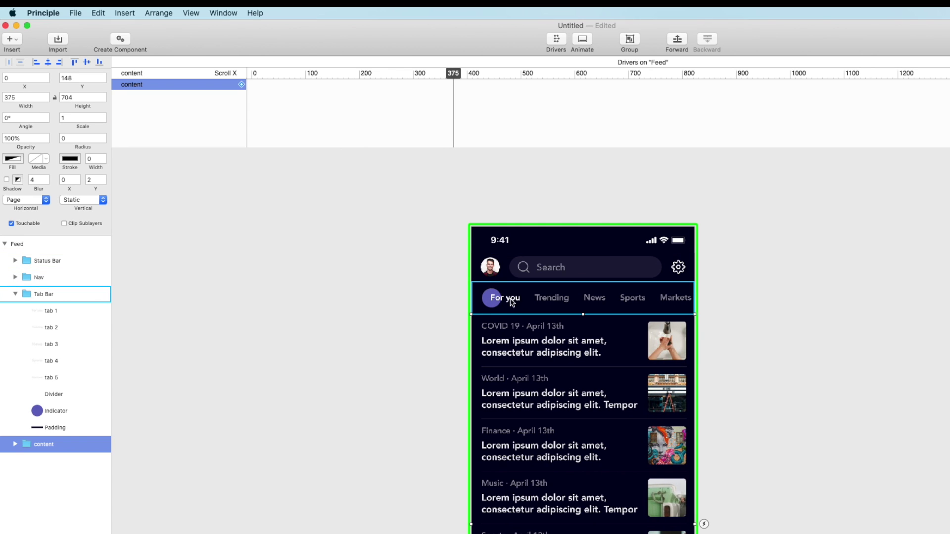
{"action": "left_click_drag", "start_coordinate": [456, 78], "coordinate": [251, 94]}
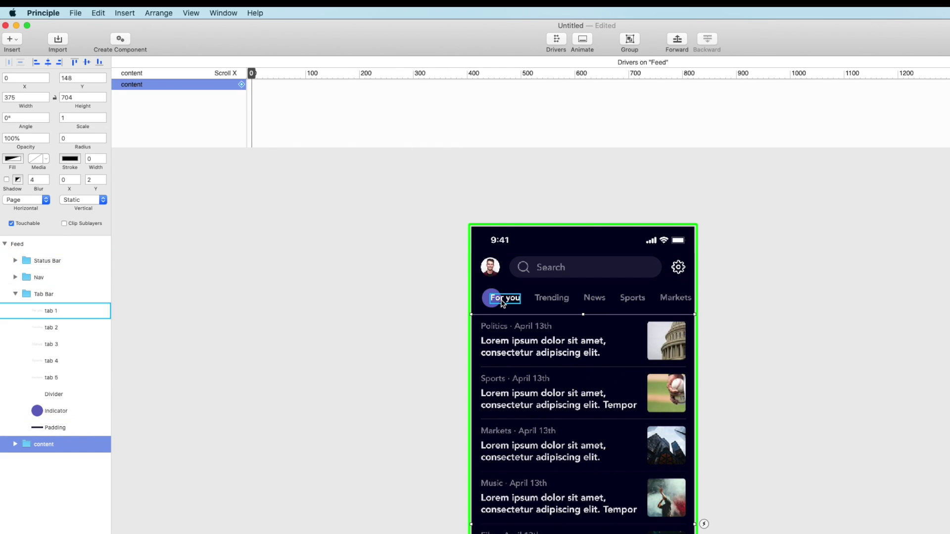
Step: Add Opacity driver keyframes for the For you, Trending and News tabs at Scroll X 0
{"action": "scroll", "coordinate": [503, 303], "scroll_direction": "up", "scroll_amount": 3}
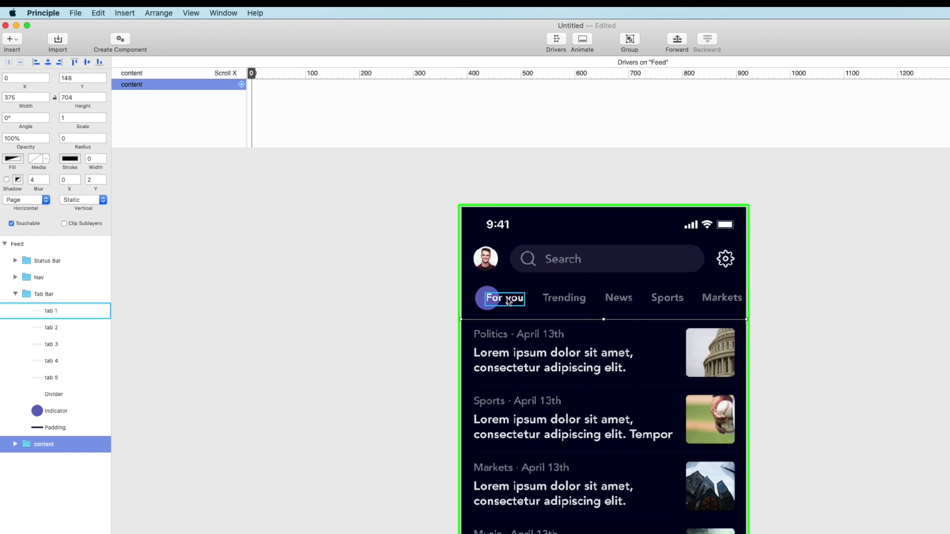
{"action": "scroll", "coordinate": [508, 301], "scroll_direction": "up", "scroll_amount": 1}
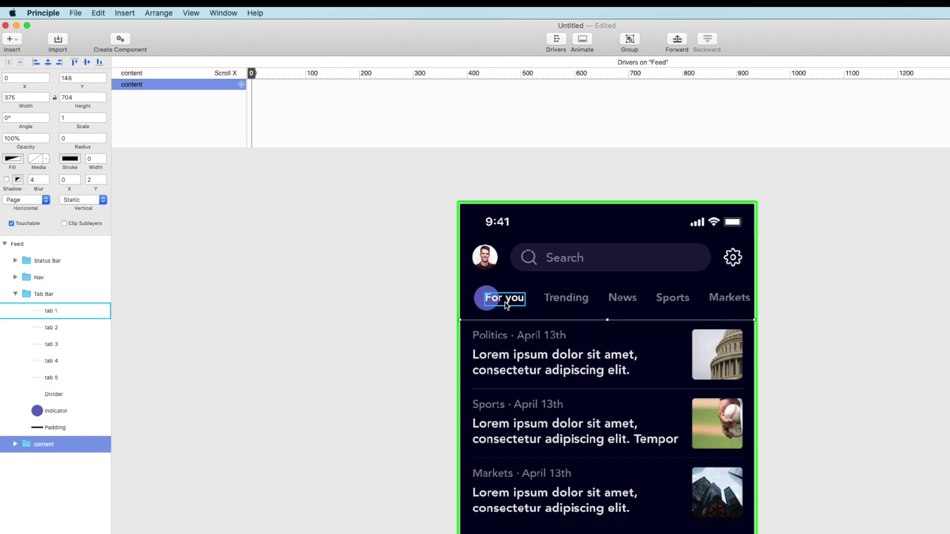
{"action": "left_click", "coordinate": [508, 302]}
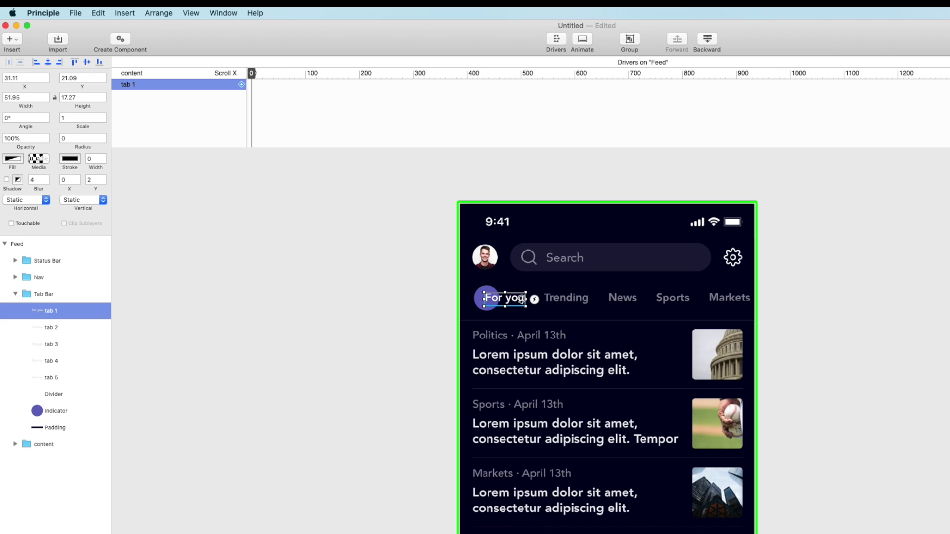
{"action": "left_click", "coordinate": [568, 302], "text": "shift"}
{"action": "left_click", "coordinate": [618, 301], "text": "shift"}
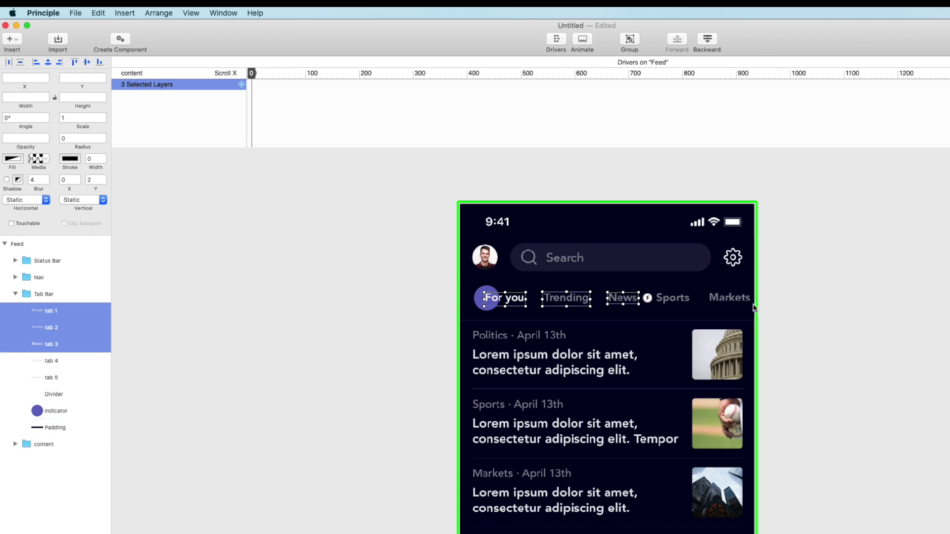
{"action": "left_click", "coordinate": [241, 84]}
{"action": "left_click", "coordinate": [290, 160]}
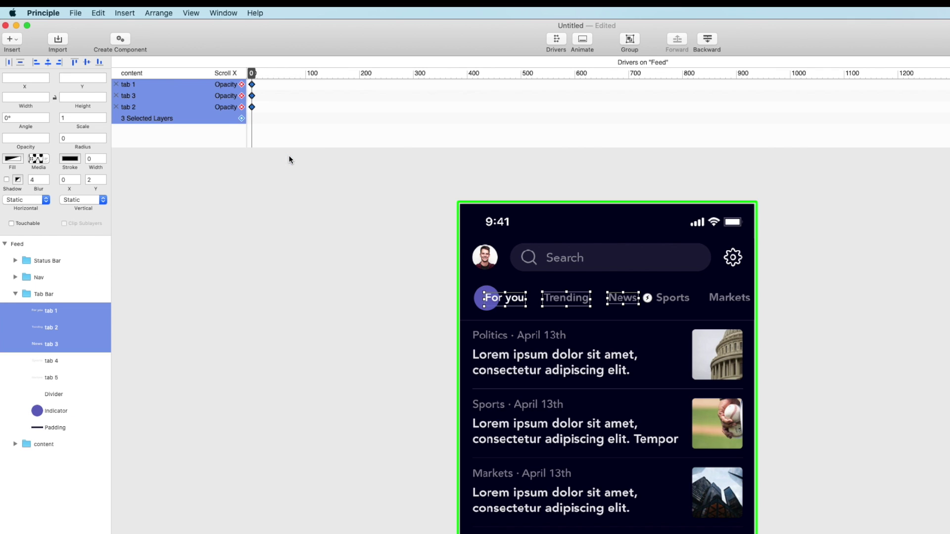
Step: Set the For you tab's opacity to 50% at Scroll X 375
{"action": "left_click_drag", "start_coordinate": [252, 73], "coordinate": [454, 126]}
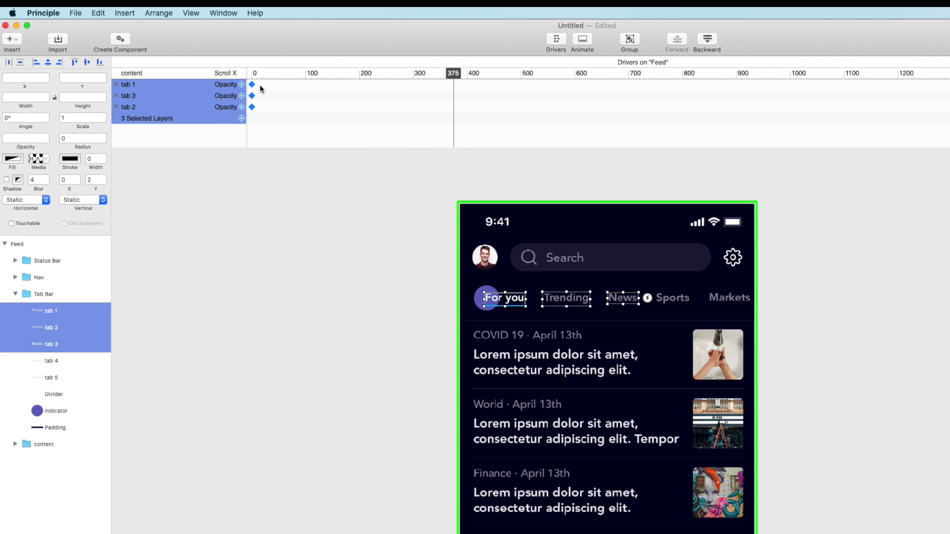
{"action": "left_click", "coordinate": [267, 165]}
{"action": "left_click", "coordinate": [511, 300]}
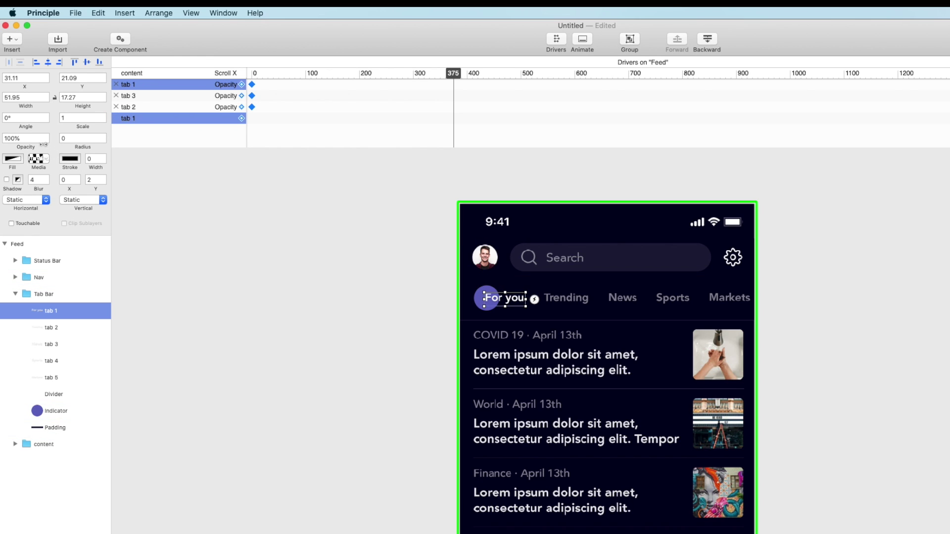
{"action": "left_click_drag", "start_coordinate": [26, 145], "coordinate": [2, 148]}
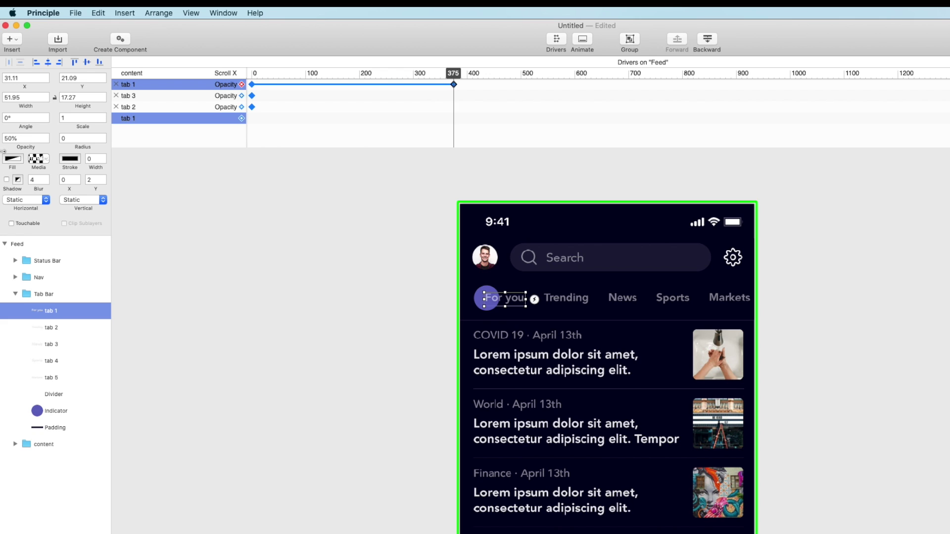
Step: Raise the Trending tab's opacity at Scroll X 375 until its label is bright white, and check it with the playhead
{"action": "left_click", "coordinate": [568, 299]}
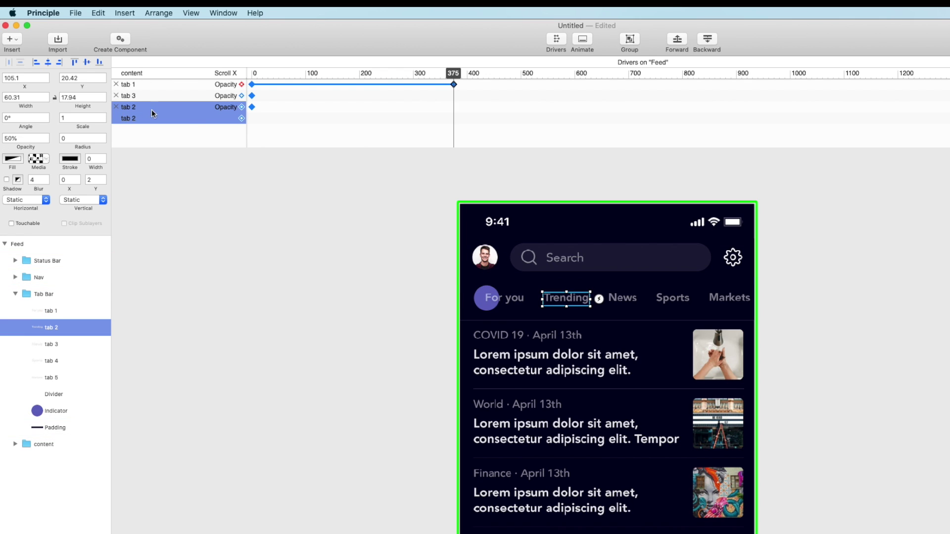
{"action": "left_click_drag", "start_coordinate": [30, 147], "coordinate": [40, 154]}
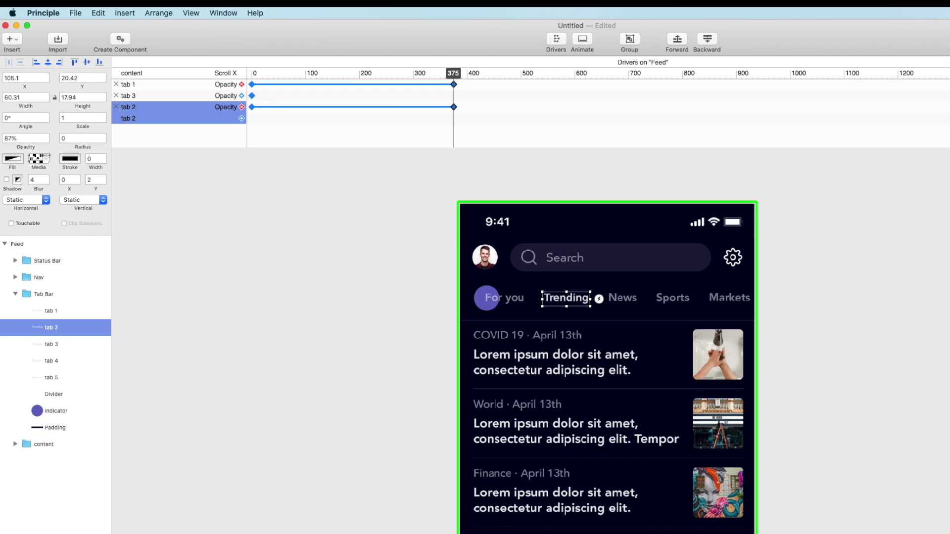
{"action": "left_click_drag", "start_coordinate": [452, 72], "coordinate": [453, 180]}
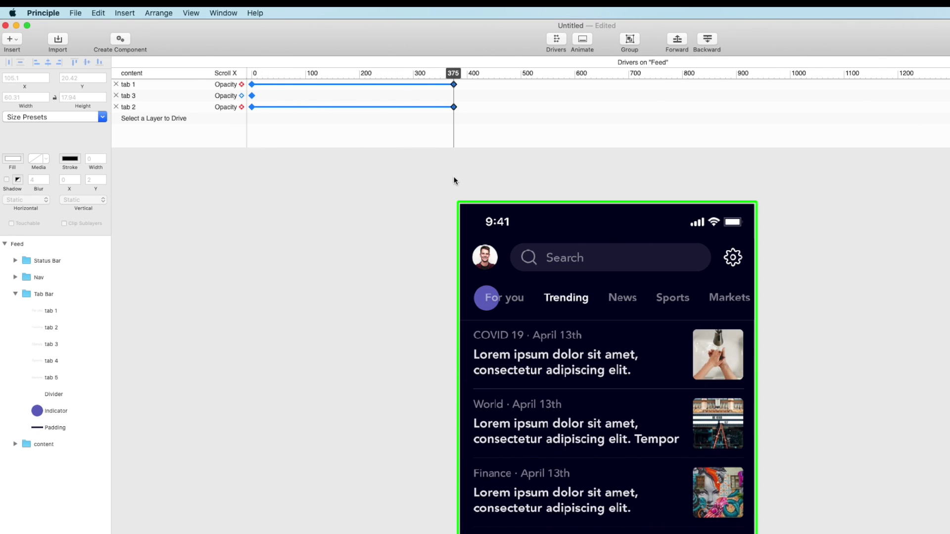
Step: Set the Trending tab's opacity to 50% at Scroll X 750
{"action": "left_click", "coordinate": [454, 106]}
{"action": "left_click_drag", "start_coordinate": [454, 74], "coordinate": [455, 81]}
{"action": "key", "text": "super+z"}
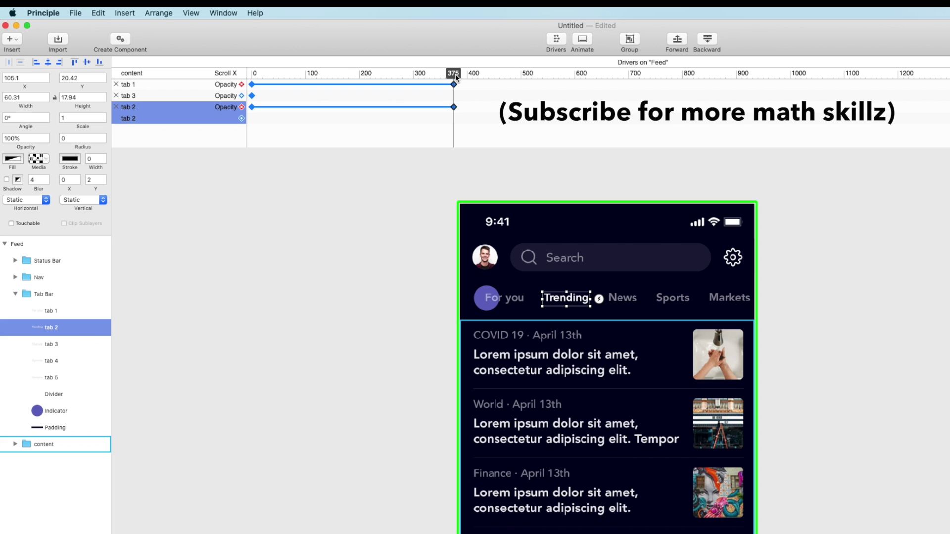
{"action": "left_click_drag", "start_coordinate": [455, 73], "coordinate": [654, 105]}
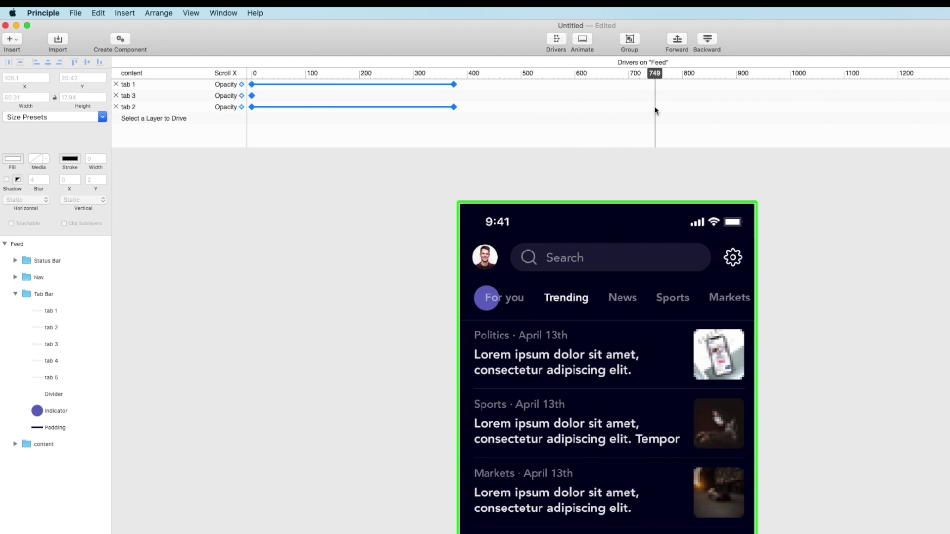
{"action": "left_click_drag", "start_coordinate": [655, 112], "coordinate": [655, 112]}
{"action": "left_click", "coordinate": [566, 297]}
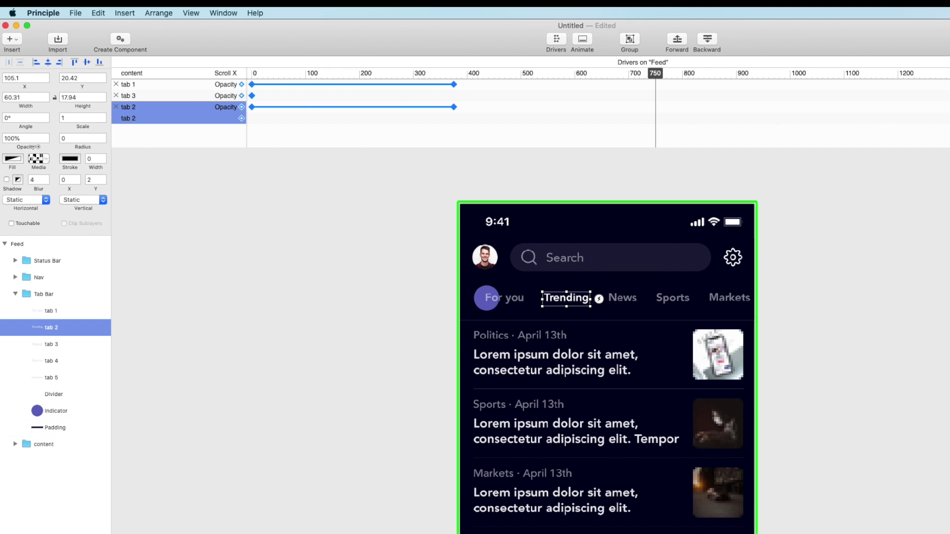
{"action": "left_click_drag", "start_coordinate": [36, 147], "coordinate": [12, 148]}
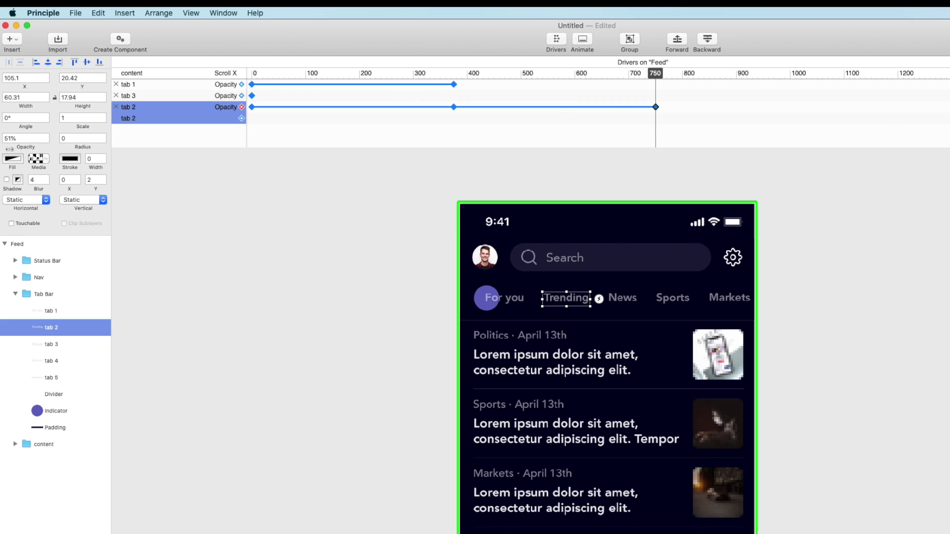
Step: Set the News tab's opacity to 100% at Scroll X 750 and return the playhead to 0
{"action": "left_click", "coordinate": [622, 298]}
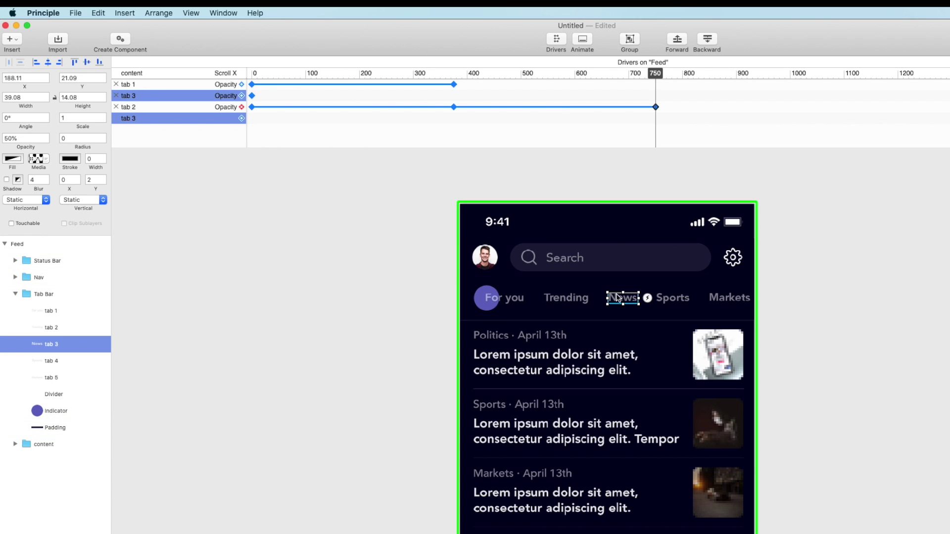
{"action": "left_click_drag", "start_coordinate": [24, 154], "coordinate": [143, 168]}
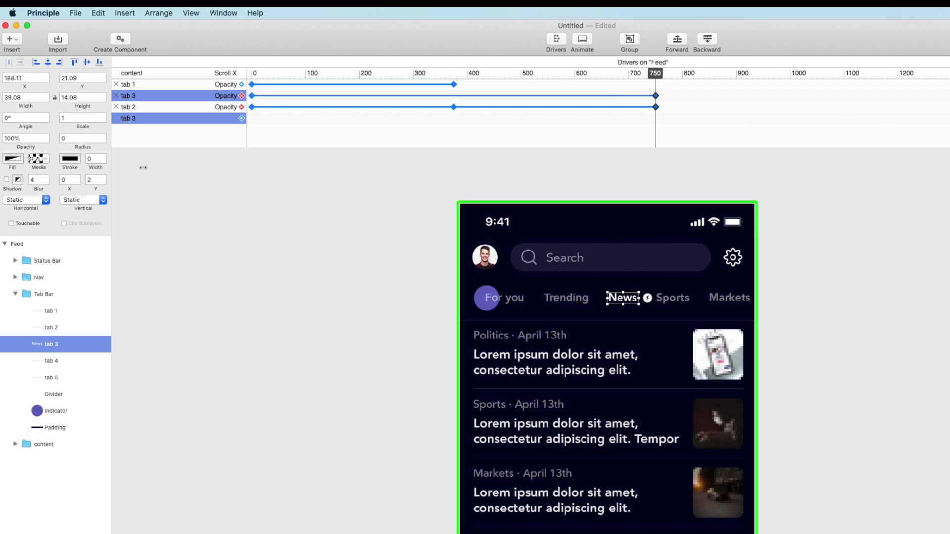
{"action": "left_click_drag", "start_coordinate": [644, 94], "coordinate": [252, 98]}
Step: Swipe between the feed pages in the preview to test the tab label opacity changes
{"action": "left_click_drag", "start_coordinate": [908, 254], "coordinate": [886, 251]}
{"action": "mouse_move", "coordinate": [818, 248]}
{"action": "left_mouse_down"}
{"action": "mouse_move", "coordinate": [882, 248]}
{"action": "mouse_move", "coordinate": [836, 249]}
{"action": "left_mouse_up"}
{"action": "left_click_drag", "start_coordinate": [891, 249], "coordinate": [871, 250]}
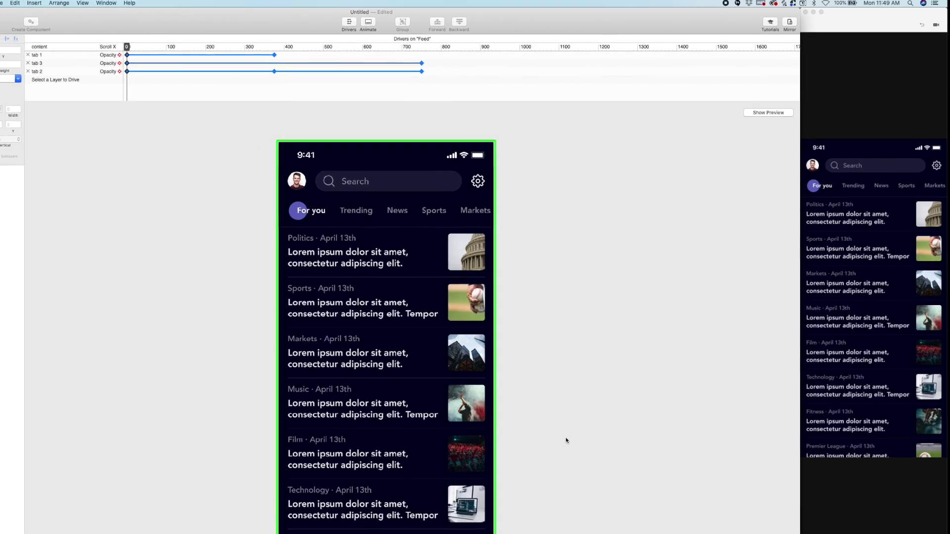
{"action": "scroll", "coordinate": [309, 223], "scroll_direction": "up", "scroll_amount": 5}
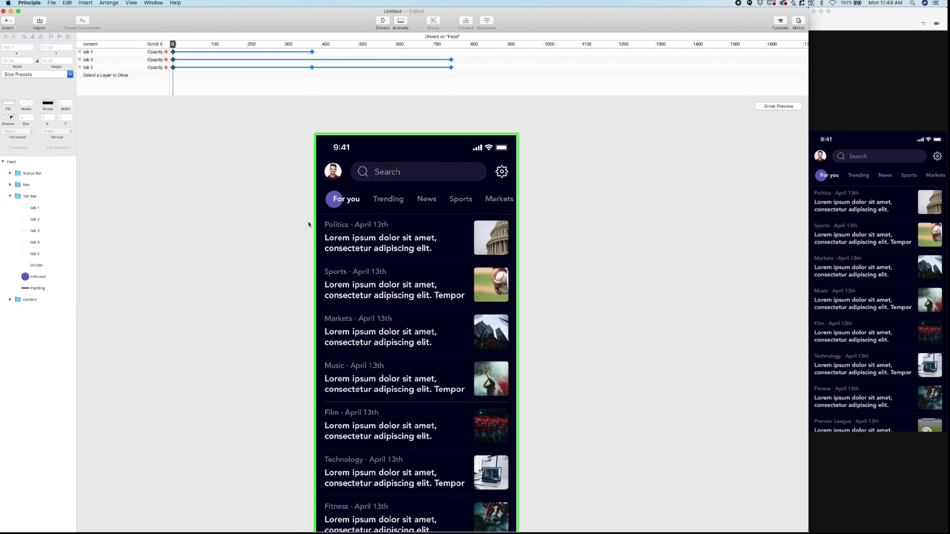
{"action": "left_click", "coordinate": [322, 223]}
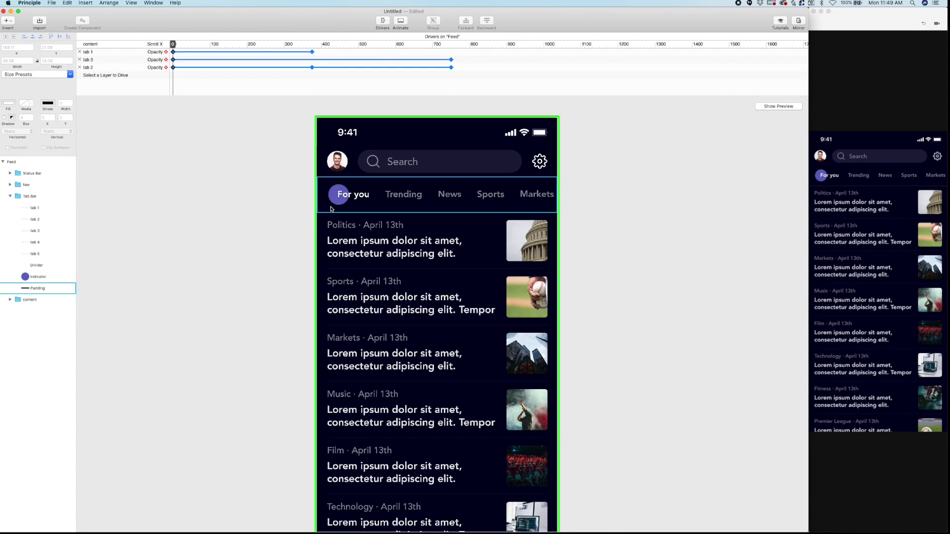
{"action": "left_click", "coordinate": [333, 201]}
{"action": "left_click", "coordinate": [310, 207]}
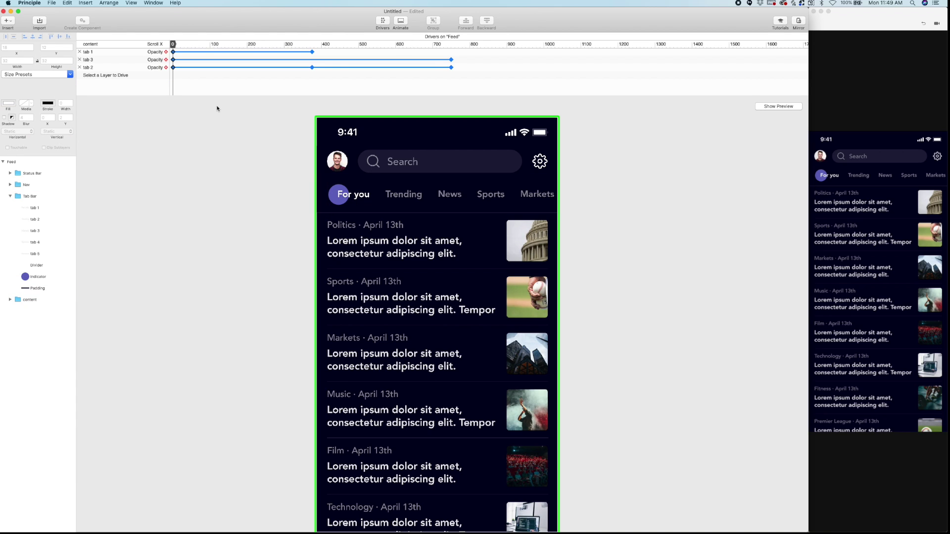
{"action": "left_click", "coordinate": [338, 199]}
{"action": "scroll", "coordinate": [338, 199], "scroll_direction": "up", "scroll_amount": 3}
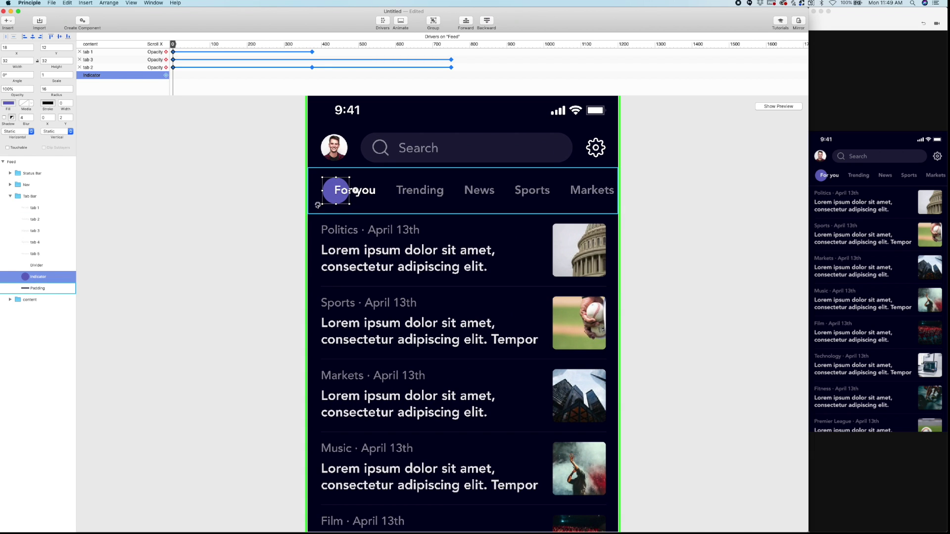
{"action": "scroll", "coordinate": [231, 188], "scroll_direction": "right", "scroll_amount": 3}
{"action": "left_click", "coordinate": [173, 192]}
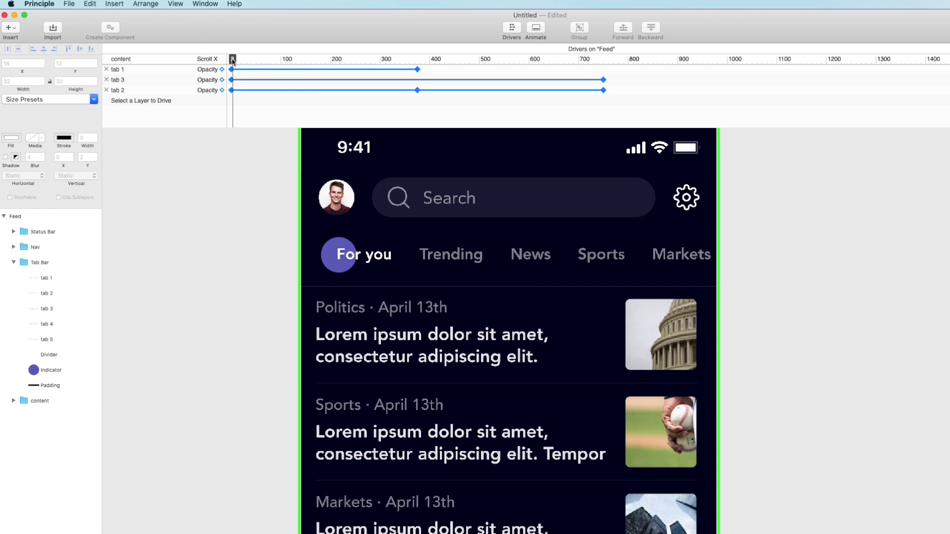
Step: Add Scale and Width drivers for the tab bar's Indicator circle at Scroll X 187
{"action": "mouse_move", "coordinate": [232, 60]}
{"action": "left_mouse_down"}
{"action": "mouse_move", "coordinate": [258, 69]}
{"action": "mouse_move", "coordinate": [231, 74]}
{"action": "left_mouse_up"}
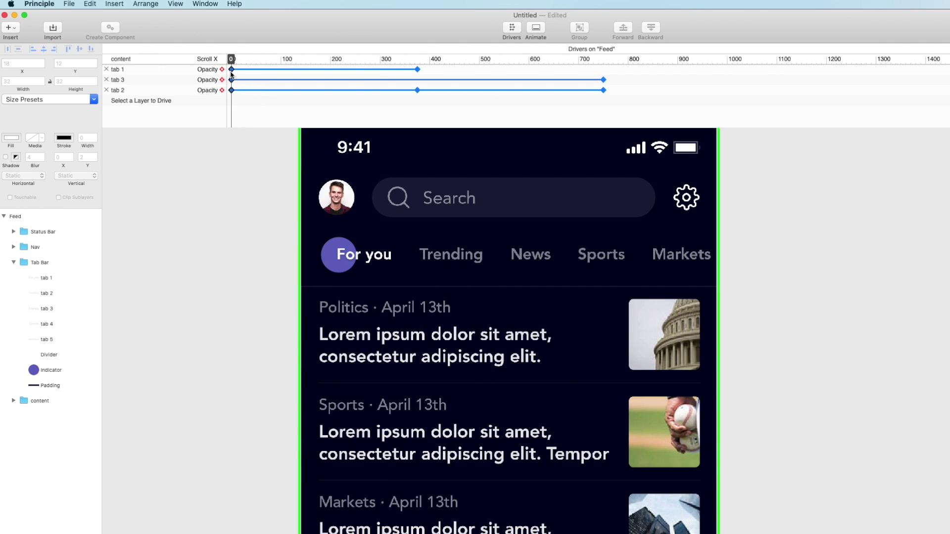
{"action": "left_click_drag", "start_coordinate": [231, 74], "coordinate": [305, 80]}
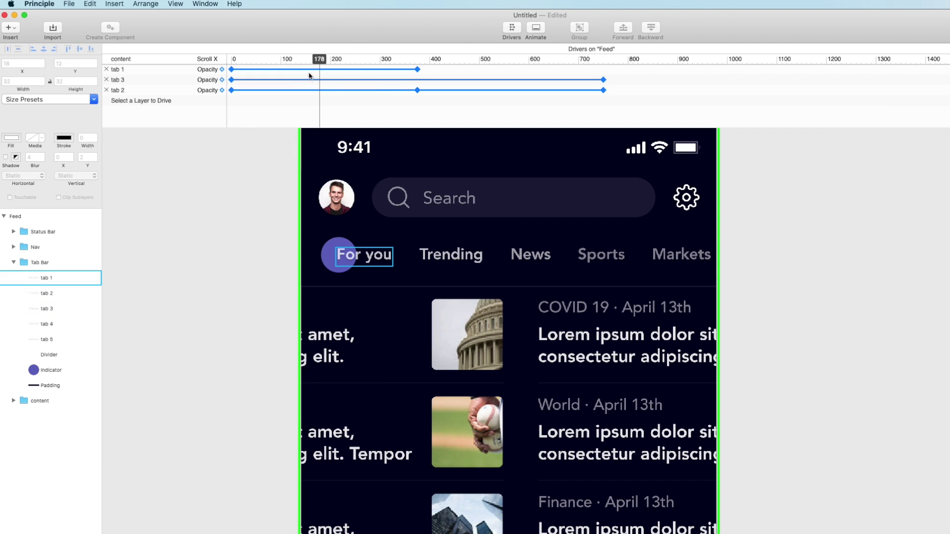
{"action": "left_click_drag", "start_coordinate": [319, 68], "coordinate": [324, 74]}
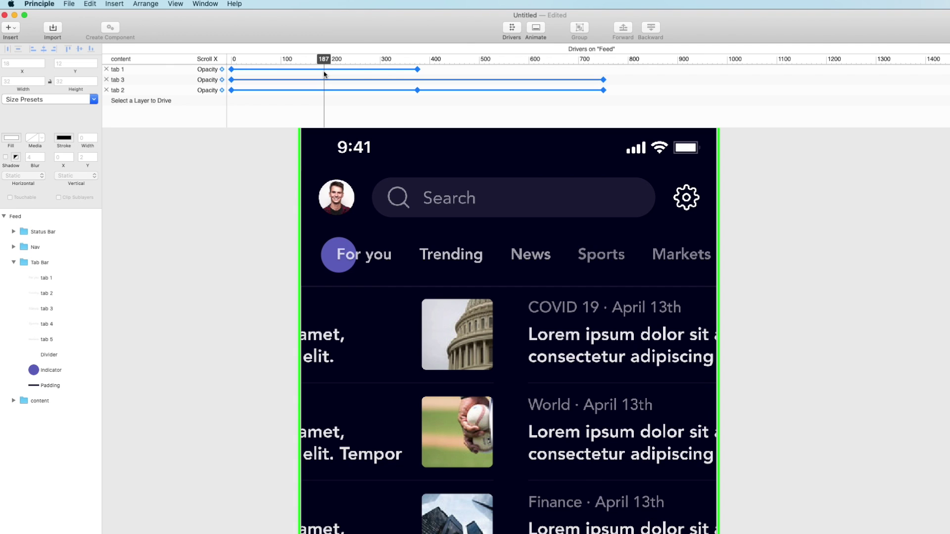
{"action": "left_click", "coordinate": [335, 272]}
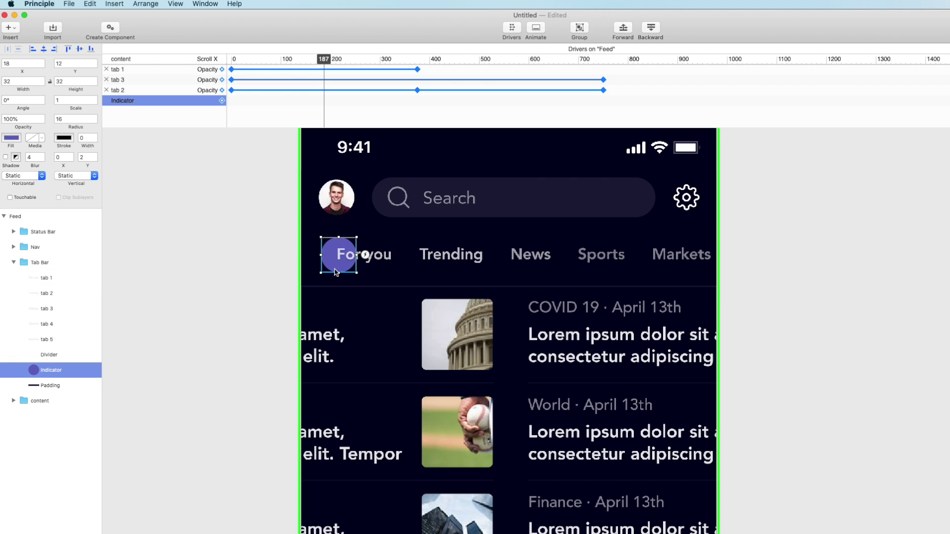
{"action": "left_click", "coordinate": [221, 101]}
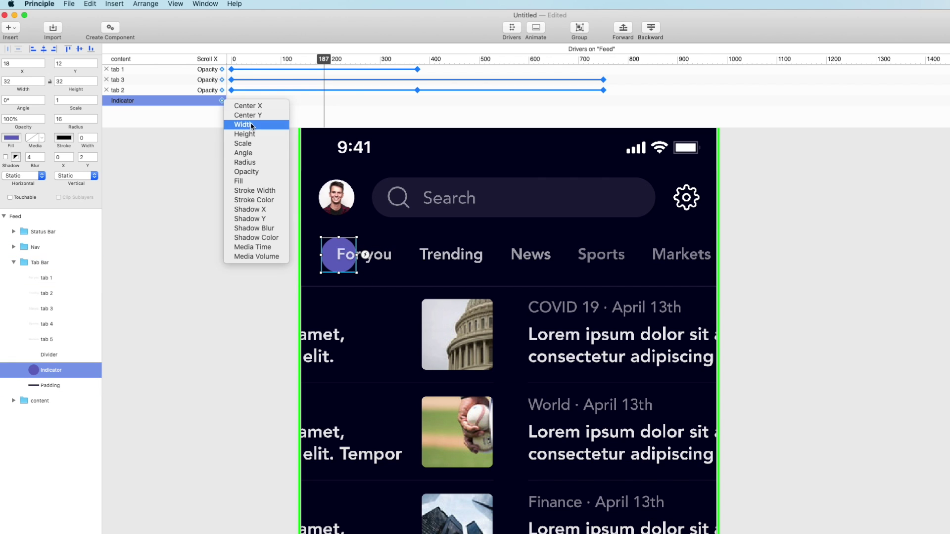
{"action": "left_click", "coordinate": [267, 143]}
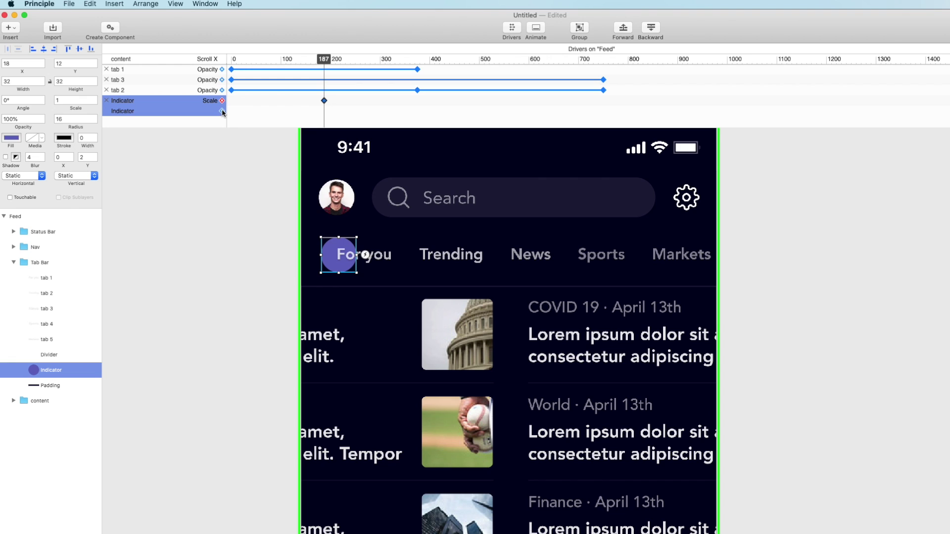
{"action": "left_click", "coordinate": [221, 111]}
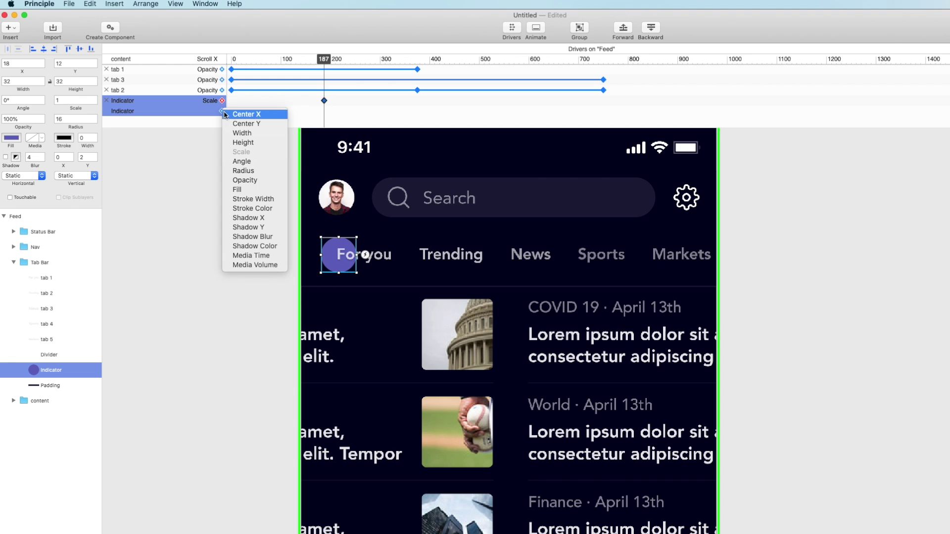
{"action": "left_click", "coordinate": [251, 133]}
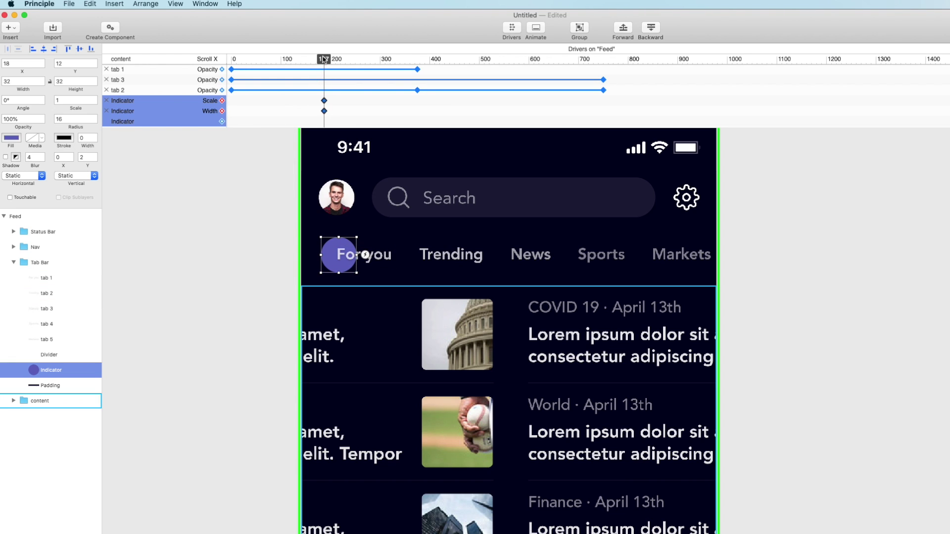
Step: Add Scale and Width keyframes for the Indicator at Scroll X 0
{"action": "left_click", "coordinate": [245, 72]}
{"action": "left_click_drag", "start_coordinate": [246, 72], "coordinate": [231, 69]}
{"action": "left_click", "coordinate": [218, 102]}
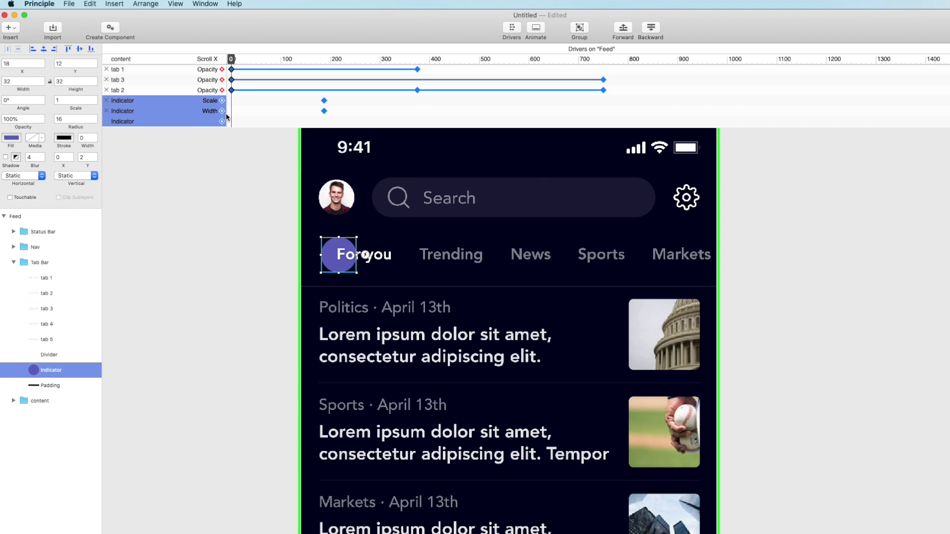
{"action": "left_click", "coordinate": [222, 110]}
{"action": "left_click", "coordinate": [222, 100]}
{"action": "left_click_drag", "start_coordinate": [231, 67], "coordinate": [231, 89]}
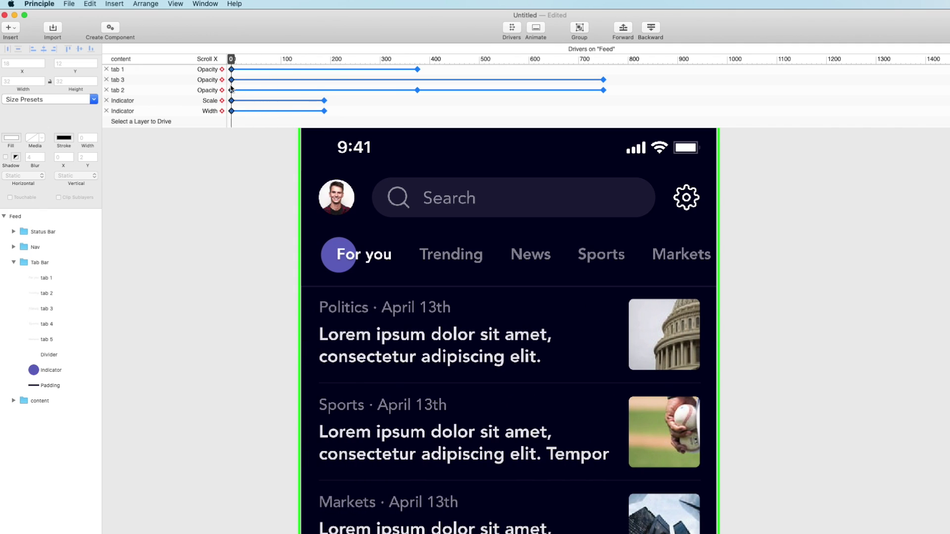
Step: Add a Center X driver for the Indicator with keyframes at Scroll X 0 and 187
{"action": "left_click", "coordinate": [197, 112]}
{"action": "left_click", "coordinate": [221, 122]}
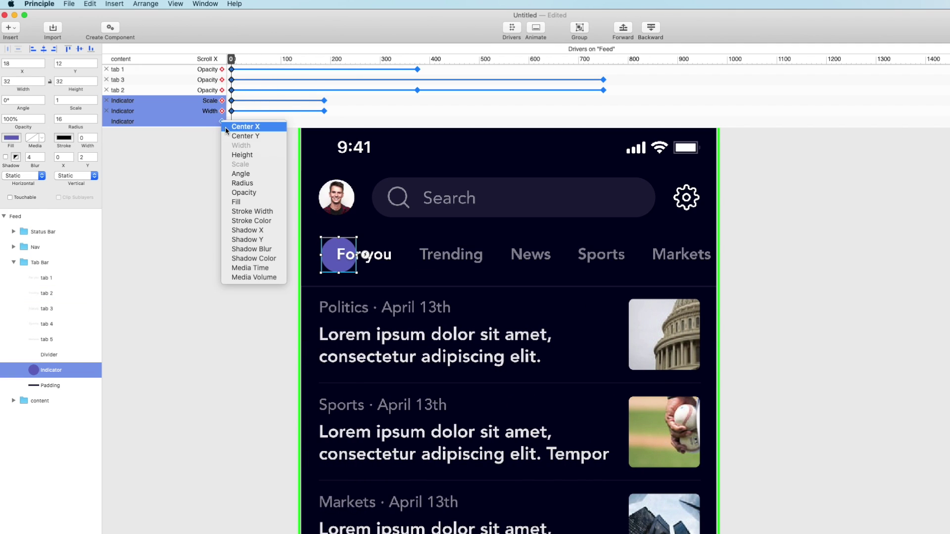
{"action": "left_click", "coordinate": [260, 127]}
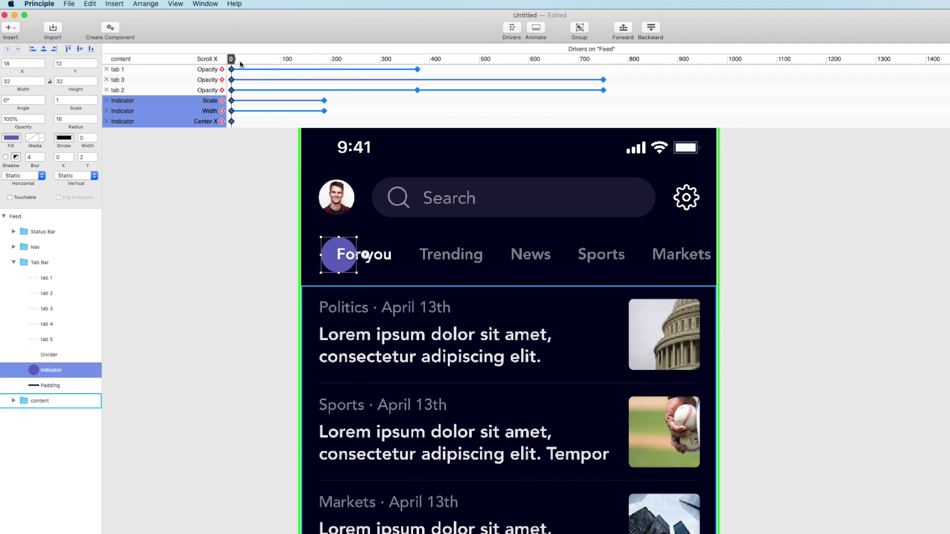
{"action": "left_click_drag", "start_coordinate": [231, 61], "coordinate": [324, 85]}
{"action": "left_click", "coordinate": [259, 112]}
{"action": "left_click", "coordinate": [222, 122]}
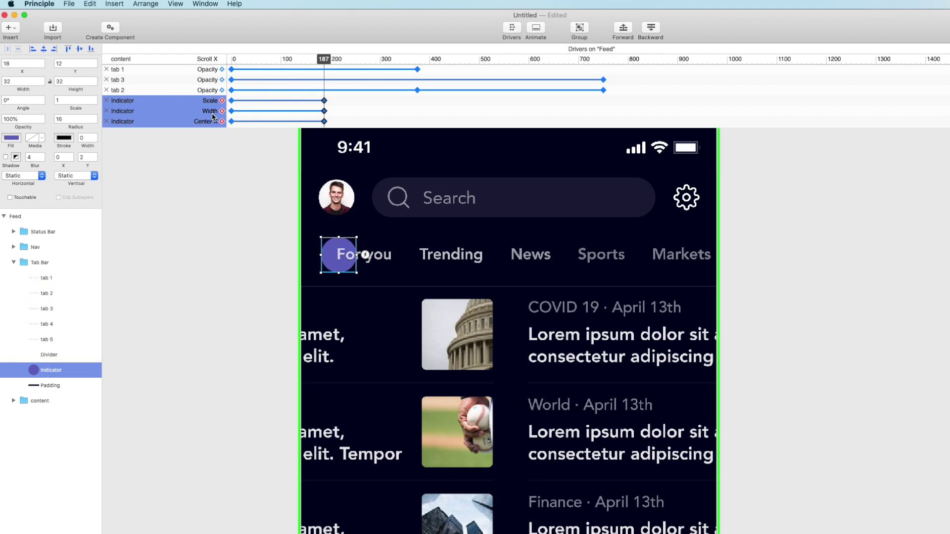
Step: Move the Indicator horizontally to X 68, between For you and Trending, at Scroll X 187
{"action": "left_click", "coordinate": [232, 70]}
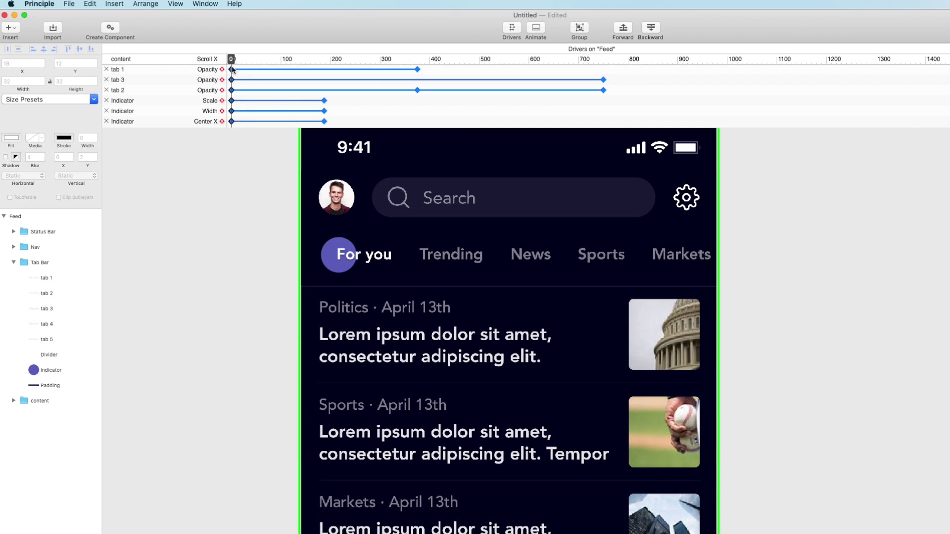
{"action": "left_click_drag", "start_coordinate": [232, 69], "coordinate": [325, 79]}
{"action": "left_click", "coordinate": [324, 77]}
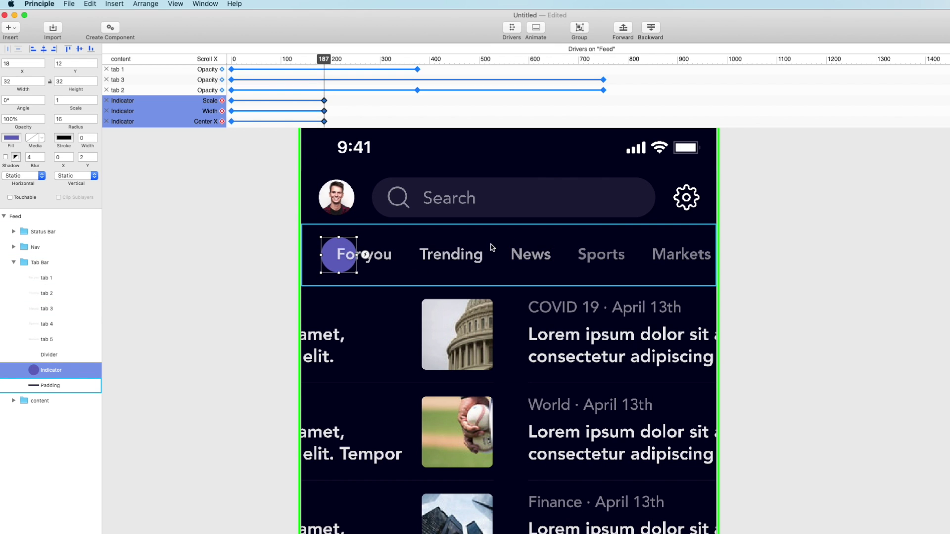
{"action": "key", "text": "shift+Right"}
{"action": "key", "text": "shift+Right"}
{"action": "key", "text": "shift+Right"}
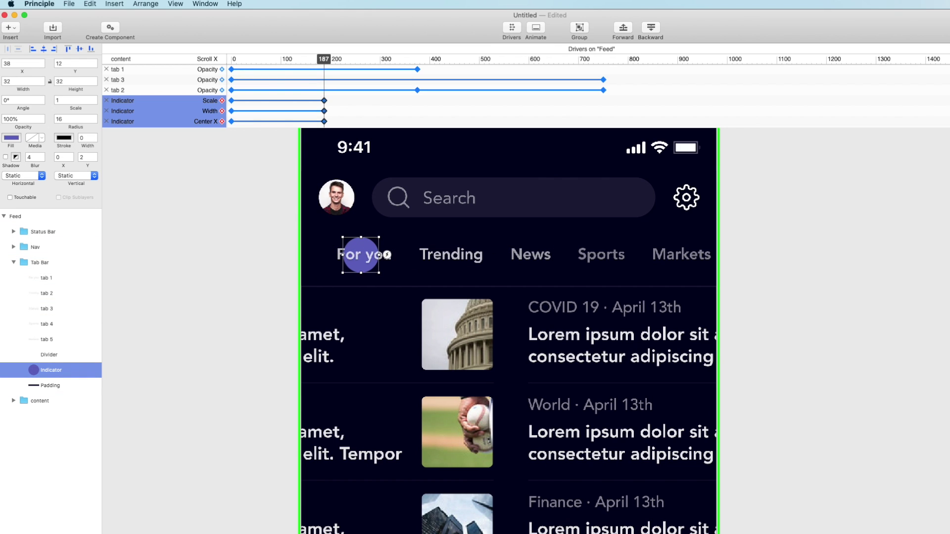
{"action": "key", "text": "shift+Right"}
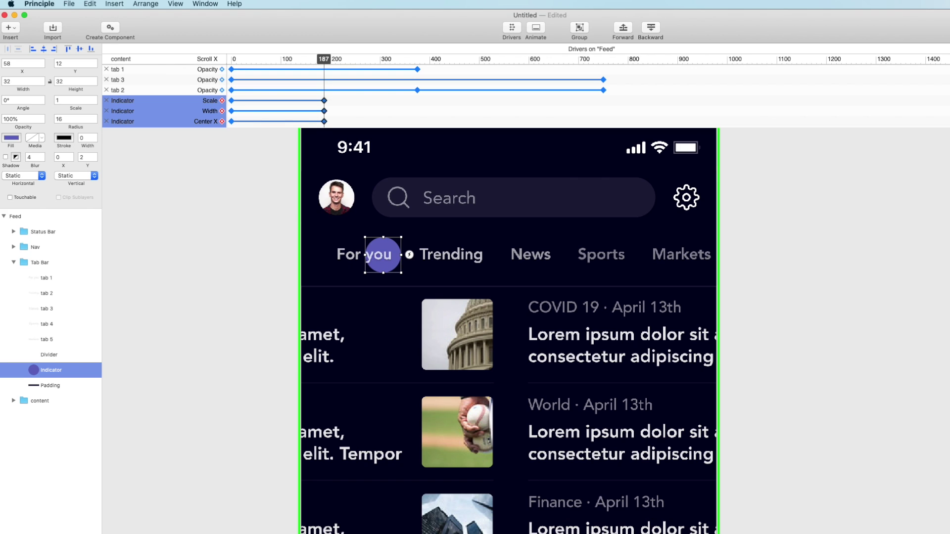
{"action": "key", "text": "shift+Right"}
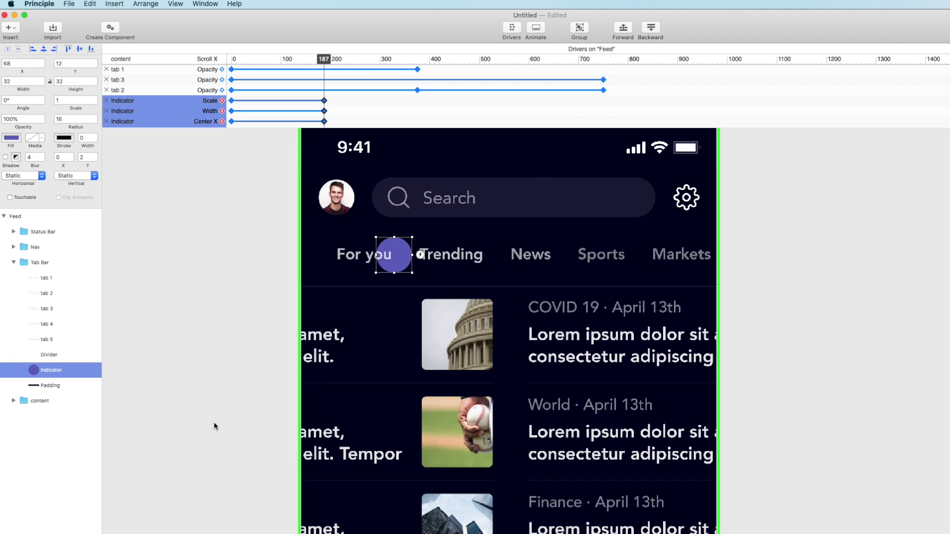
Step: Set the Indicator's scale to 0.7 at Scroll X 187
{"action": "scroll", "coordinate": [342, 267], "scroll_direction": "up", "scroll_amount": 3}
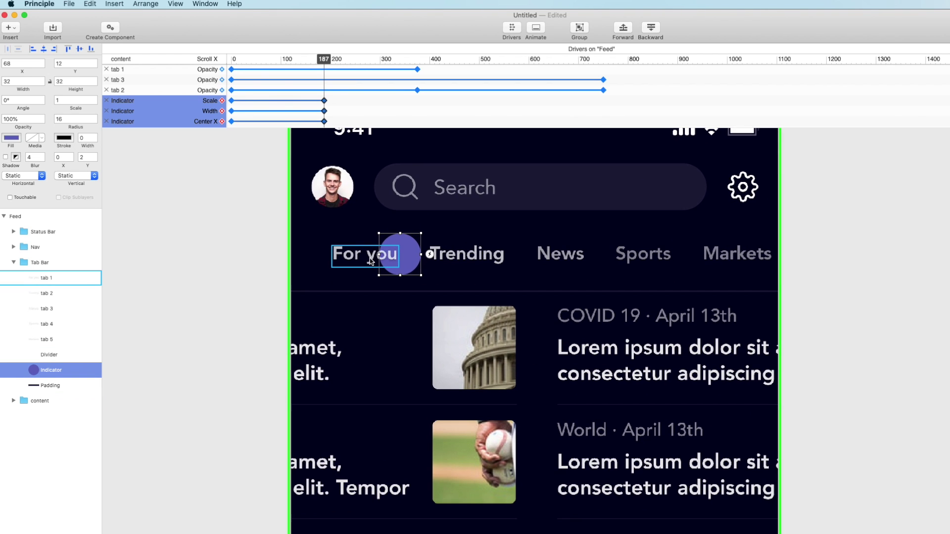
{"action": "scroll", "coordinate": [378, 242], "scroll_direction": "down", "scroll_amount": 1}
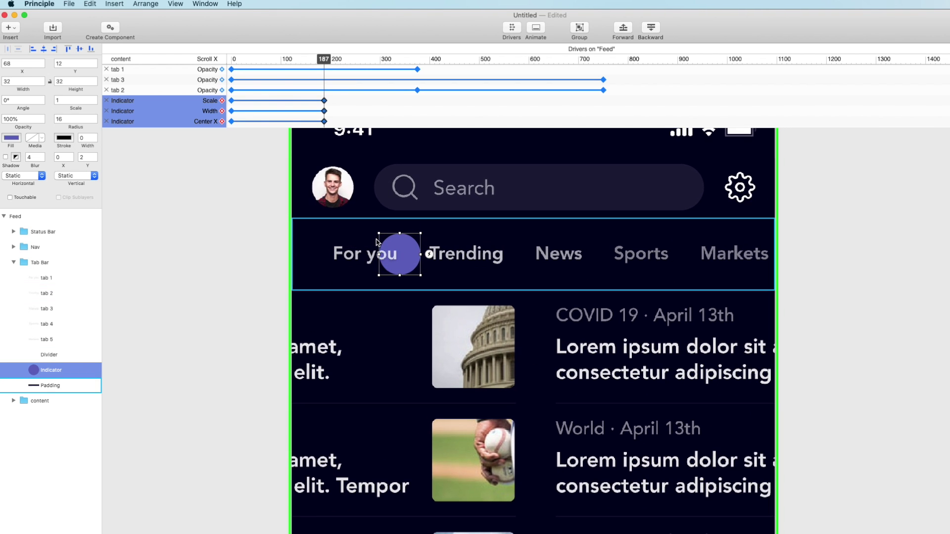
{"action": "scroll", "coordinate": [346, 218], "scroll_direction": "up", "scroll_amount": 3}
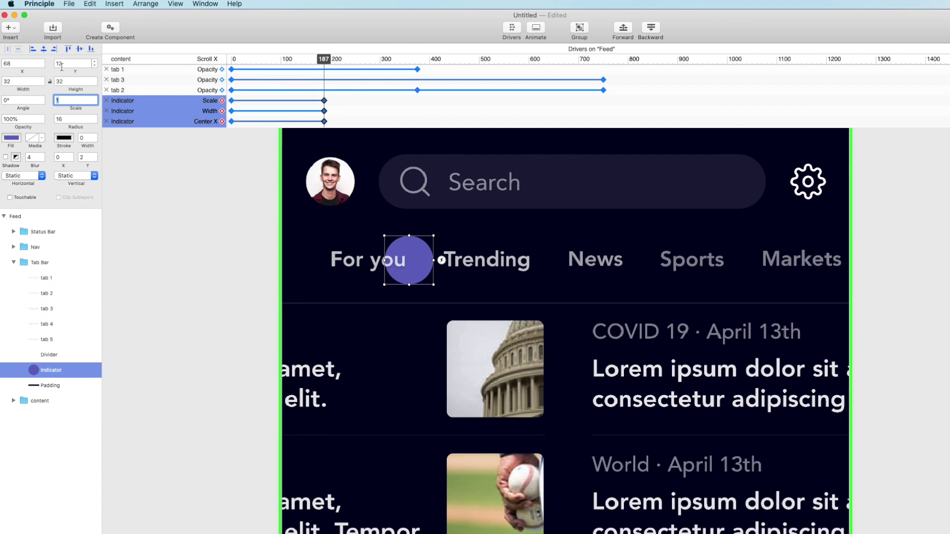
{"action": "type", "text": "7"}
{"action": "key", "text": "Return"}
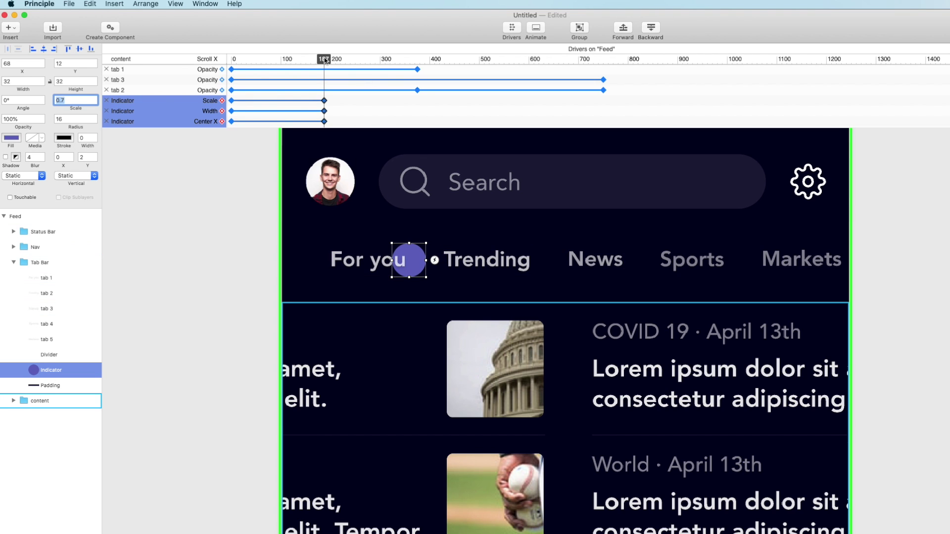
{"action": "left_click_drag", "start_coordinate": [324, 58], "coordinate": [324, 100]}
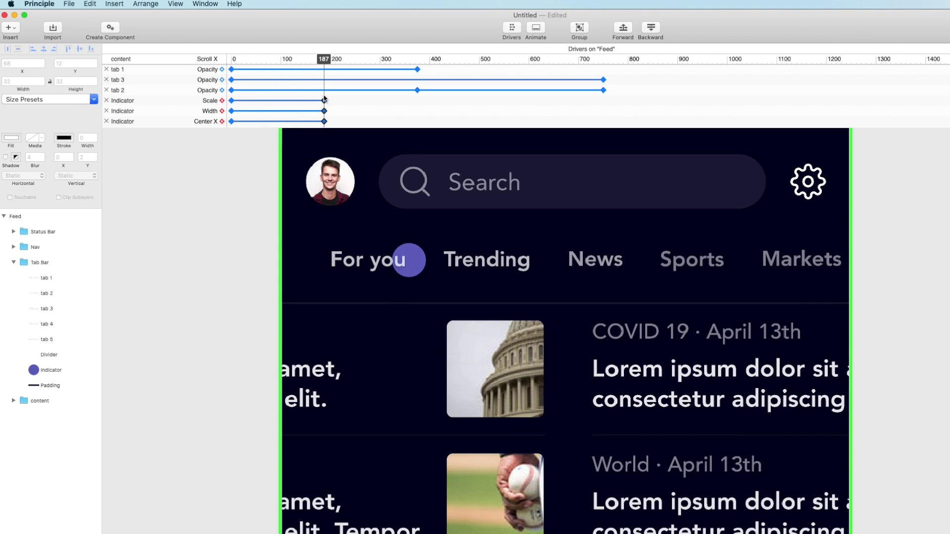
{"action": "left_click", "coordinate": [324, 100]}
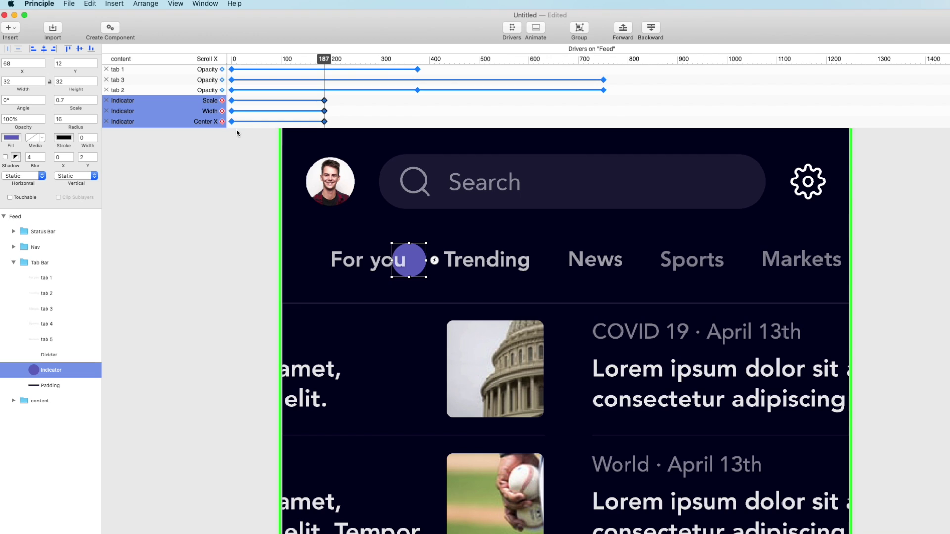
{"action": "left_click_drag", "start_coordinate": [427, 258], "coordinate": [451, 259]}
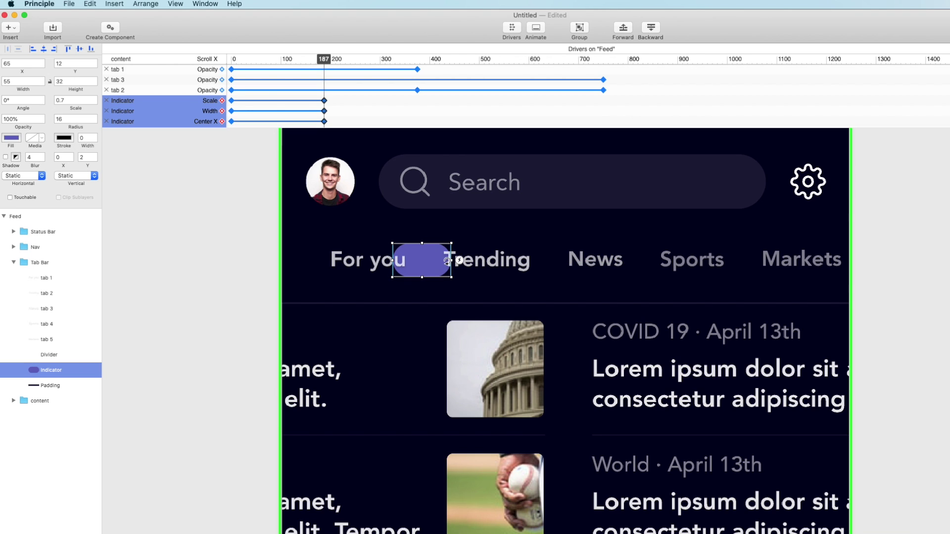
{"action": "key", "text": "super+z"}
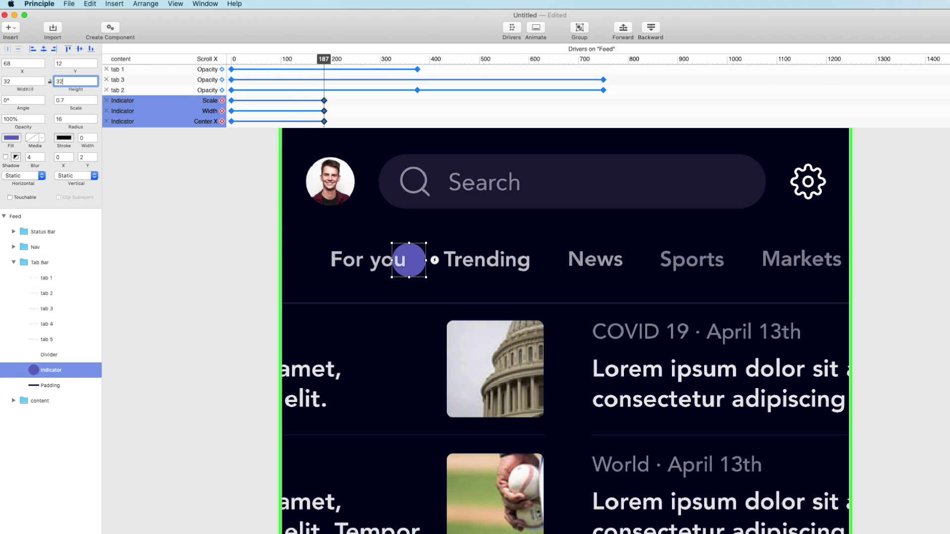
Step: Set the Indicator's width to 48 and shift it to X 64 at Scroll X 187
{"action": "left_click", "coordinate": [15, 82]}
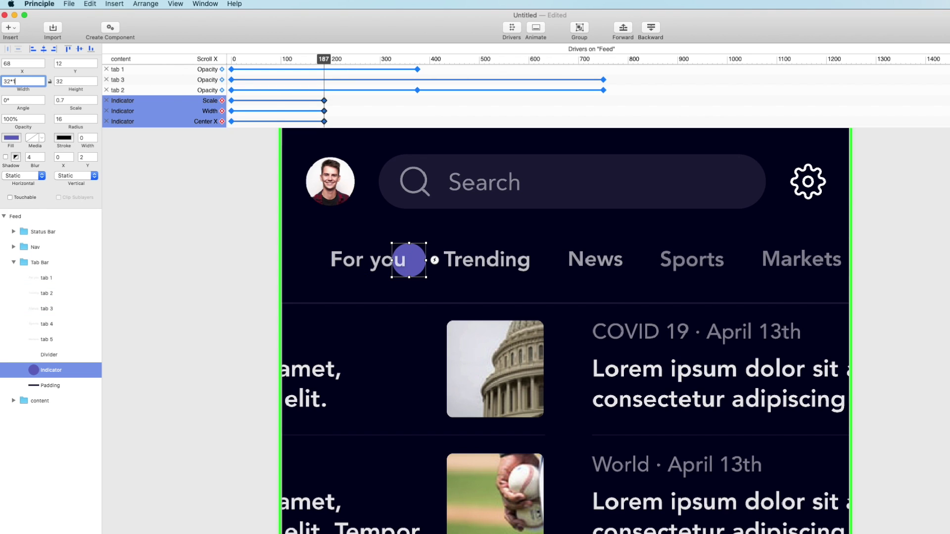
{"action": "key", "text": "Return"}
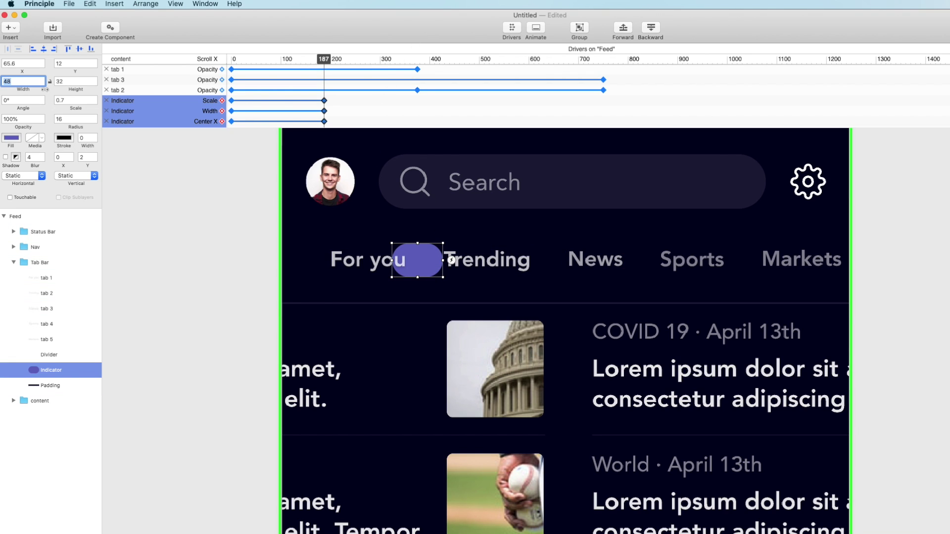
{"action": "left_click_drag", "start_coordinate": [424, 257], "coordinate": [421, 257]}
{"action": "left_click_drag", "start_coordinate": [326, 99], "coordinate": [324, 121]}
{"action": "left_click", "coordinate": [324, 120]}
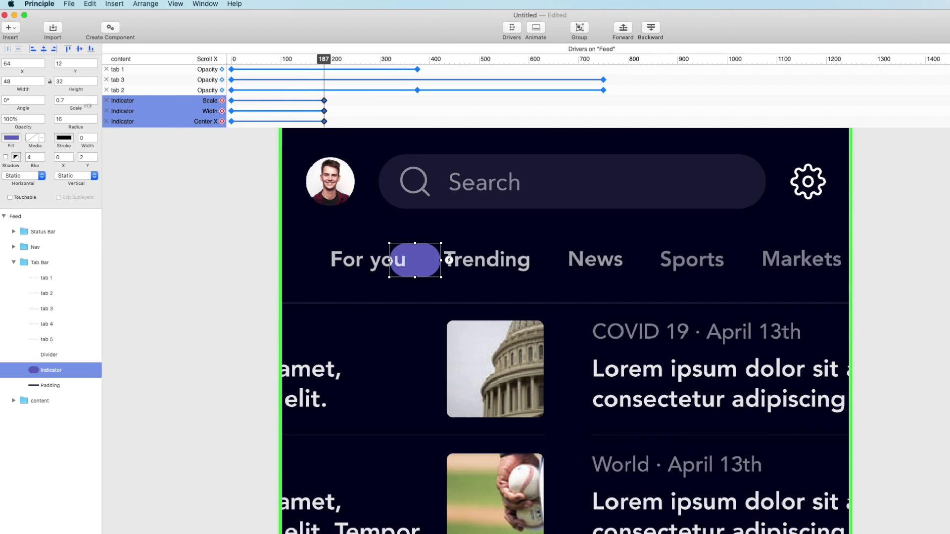
Step: Set the Indicator's scale to 0.5 at Scroll X 187
{"action": "left_click", "coordinate": [70, 100]}
{"action": "type", "text": "0.5"}
{"action": "key", "text": "Return"}
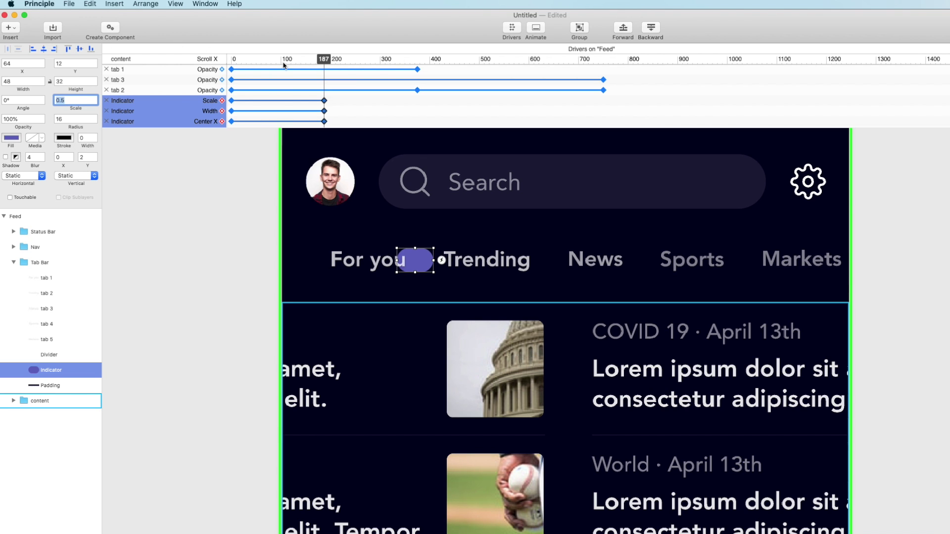
{"action": "left_click_drag", "start_coordinate": [324, 59], "coordinate": [324, 101]}
{"action": "left_click", "coordinate": [430, 260]}
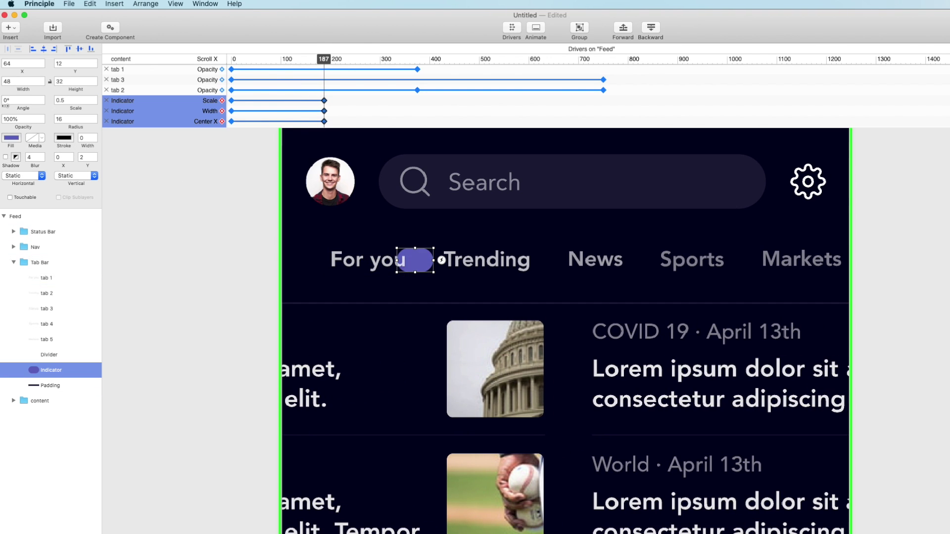
Step: Widen the Indicator to 64 and move it horizontally to X 51 at Scroll X 187
{"action": "left_click", "coordinate": [18, 82]}
{"action": "key", "text": "Return"}
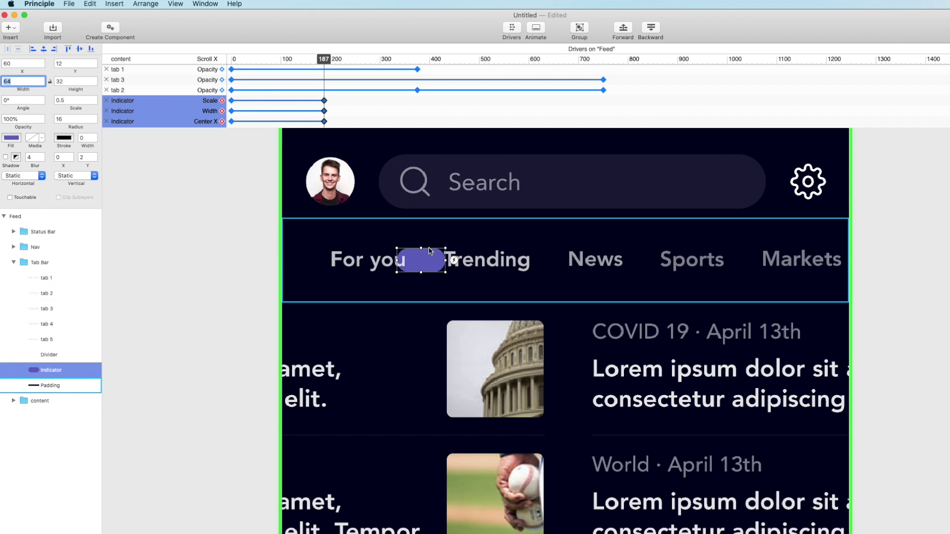
{"action": "left_click_drag", "start_coordinate": [432, 272], "coordinate": [416, 273]}
{"action": "left_click_drag", "start_coordinate": [324, 60], "coordinate": [324, 114]}
Step: Set the Indicator's width to 32 and its scale to 1 at Scroll X 375
{"action": "left_click_drag", "start_coordinate": [326, 58], "coordinate": [417, 85]}
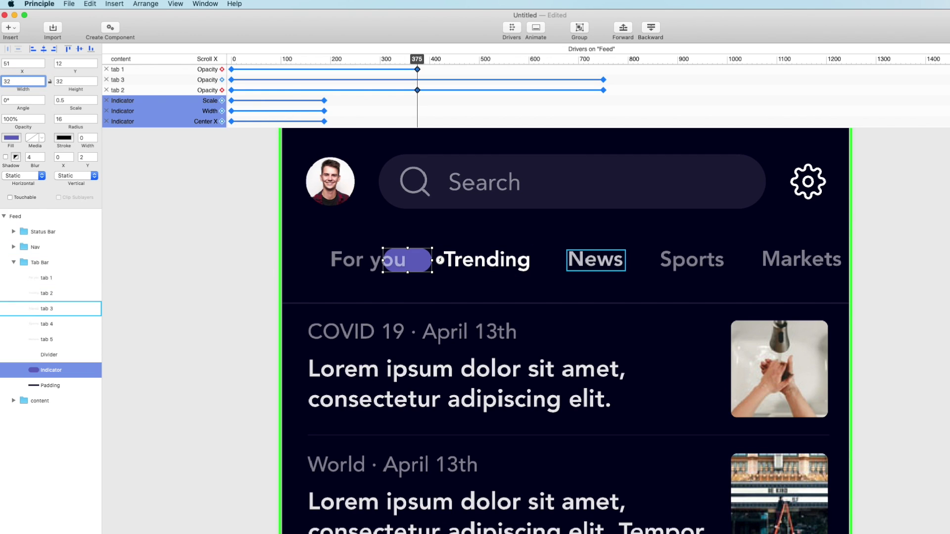
{"action": "key", "text": "Return"}
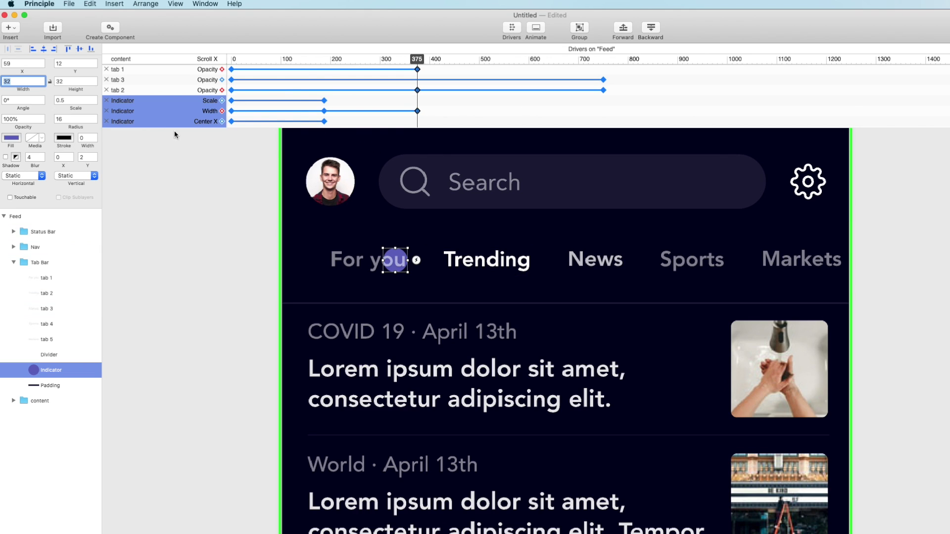
{"action": "left_click", "coordinate": [75, 100]}
{"action": "type", "text": "1"}
{"action": "key", "text": "Return"}
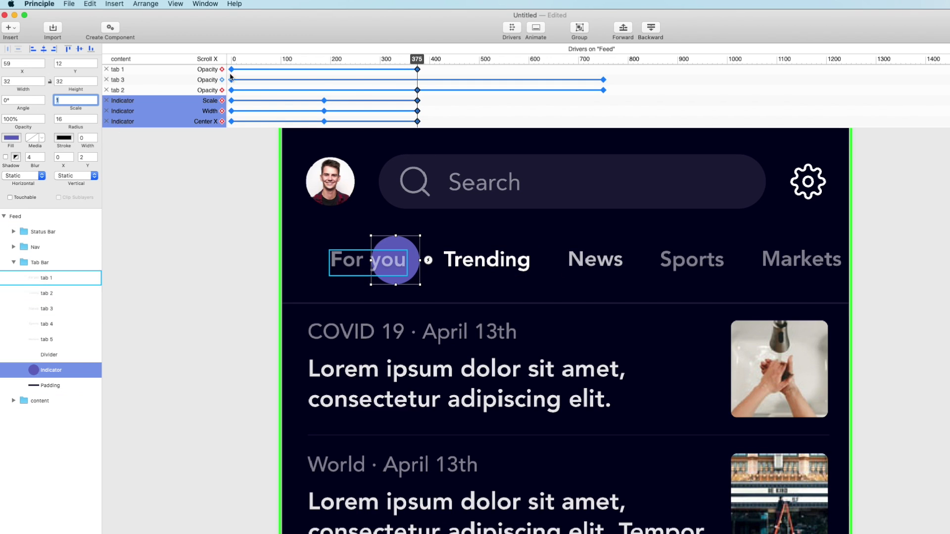
Step: Move the Indicator horizontally to X 96, behind the start of Trending, at Scroll X 375
{"action": "left_click", "coordinate": [27, 66]}
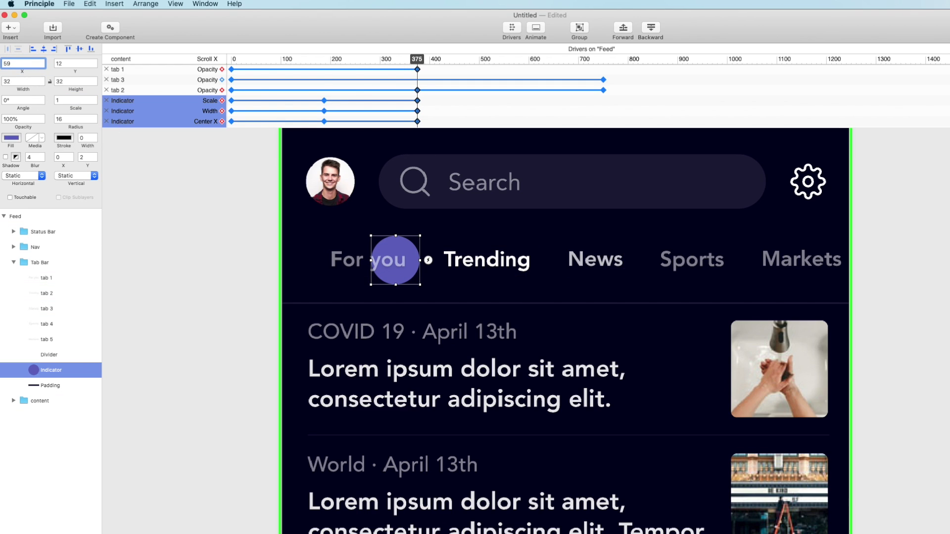
{"action": "left_click_drag", "start_coordinate": [26, 70], "coordinate": [43, 82]}
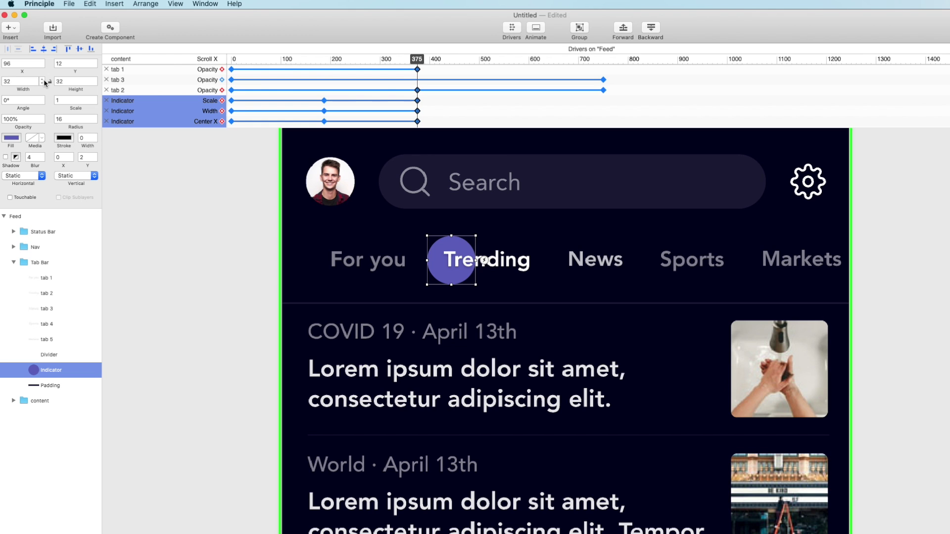
{"action": "left_click_drag", "start_coordinate": [415, 61], "coordinate": [231, 120]}
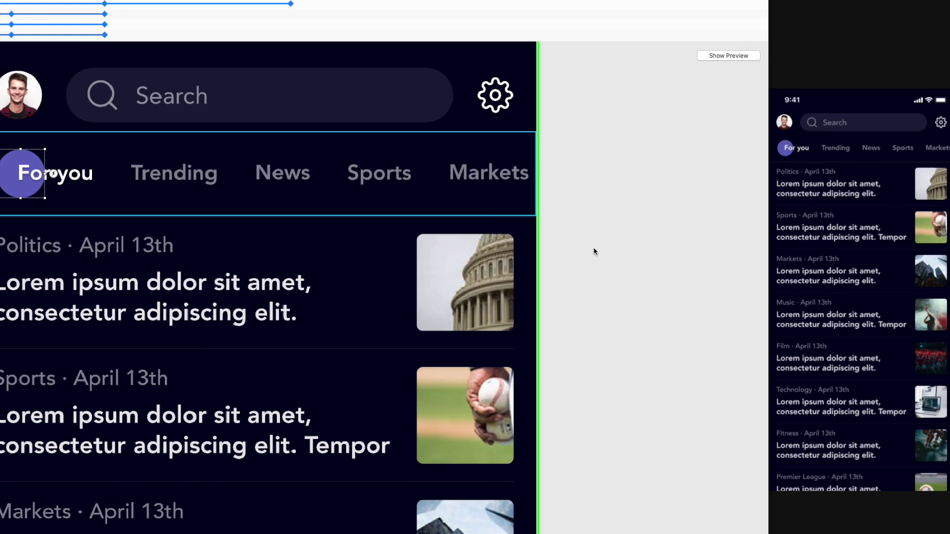
Step: Swipe between the For you, Trending and News pages in the preview to check the Indicator's motion
{"action": "left_click_drag", "start_coordinate": [858, 294], "coordinate": [751, 309]}
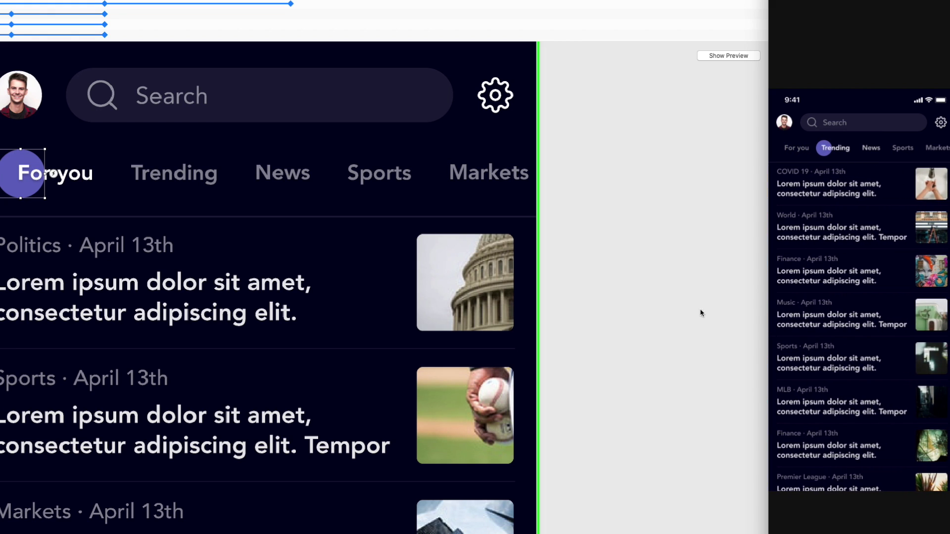
{"action": "left_click_drag", "start_coordinate": [816, 292], "coordinate": [885, 276]}
{"action": "left_click_drag", "start_coordinate": [878, 275], "coordinate": [792, 277]}
{"action": "left_click_drag", "start_coordinate": [832, 275], "coordinate": [888, 271]}
{"action": "left_click_drag", "start_coordinate": [880, 270], "coordinate": [834, 251]}
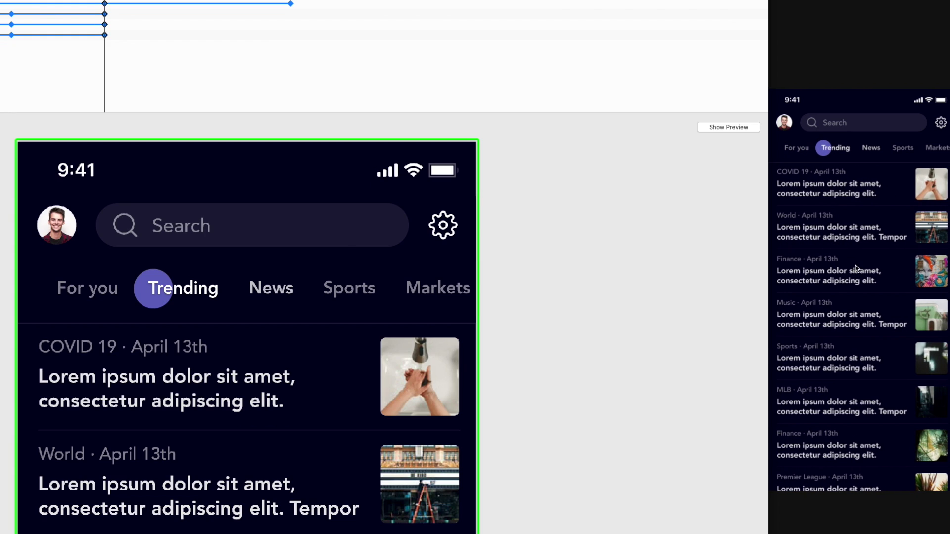
{"action": "left_click_drag", "start_coordinate": [856, 267], "coordinate": [774, 270]}
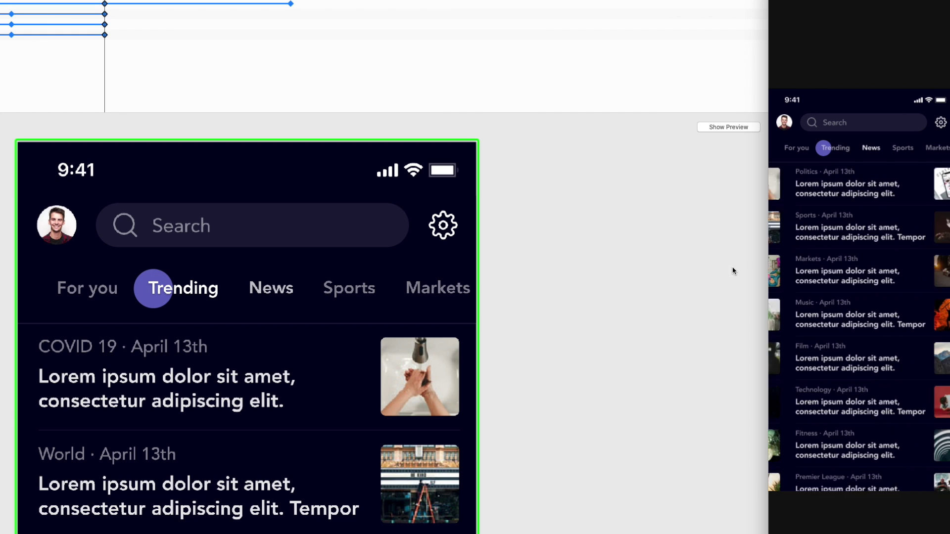
{"action": "left_click_drag", "start_coordinate": [851, 272], "coordinate": [918, 269]}
{"action": "left_click_drag", "start_coordinate": [818, 266], "coordinate": [852, 259]}
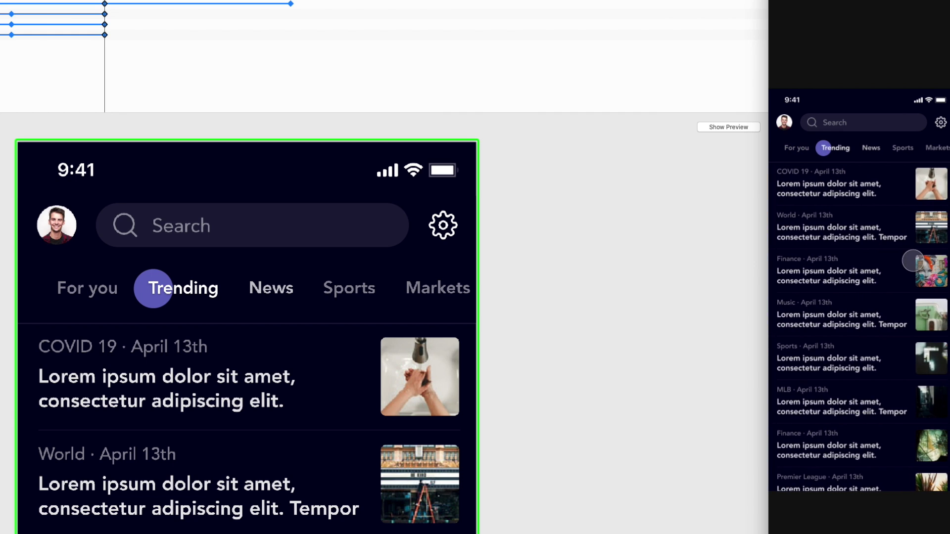
{"action": "left_click_drag", "start_coordinate": [913, 260], "coordinate": [806, 256]}
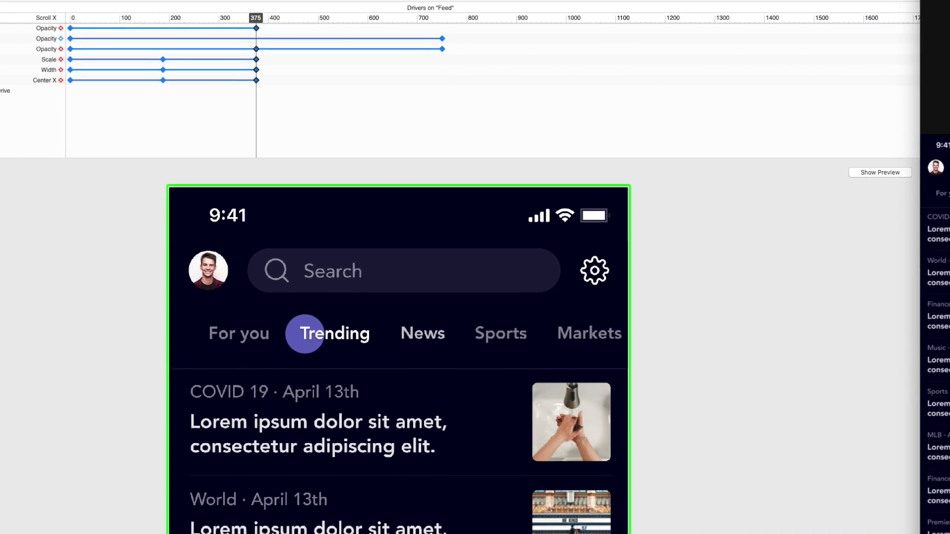
Step: Add a keyframe scaling the Indicator to 0.5 at Scroll X 562
{"action": "left_click", "coordinate": [296, 341]}
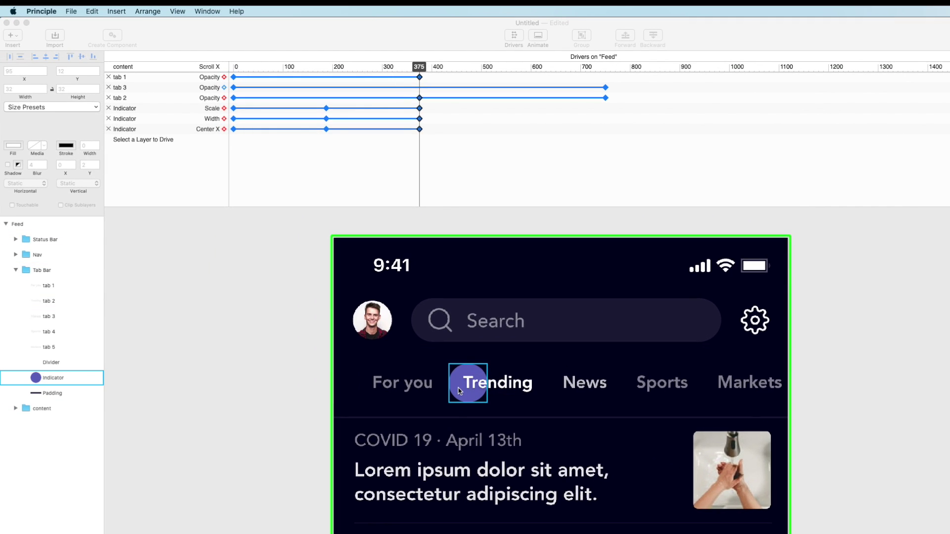
{"action": "scroll", "coordinate": [458, 391], "scroll_direction": "up", "scroll_amount": 2}
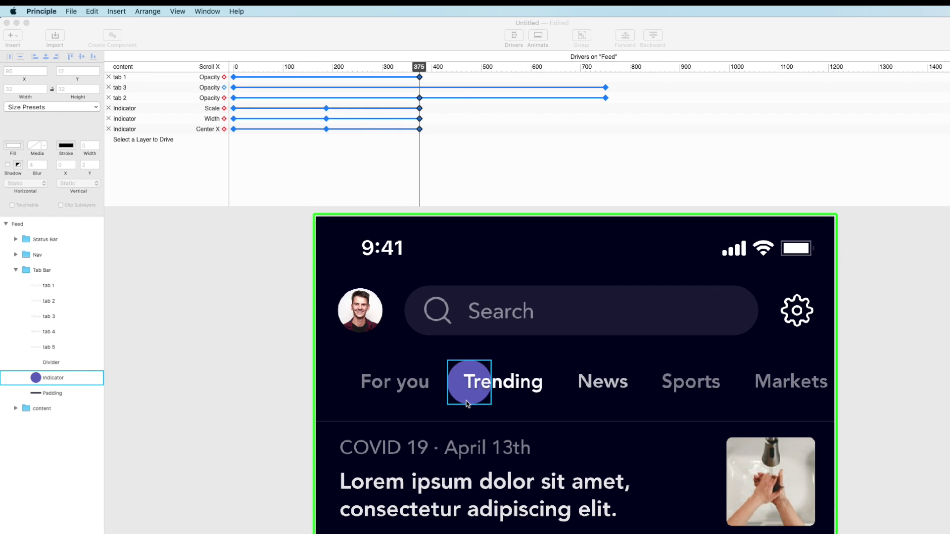
{"action": "left_click", "coordinate": [467, 403]}
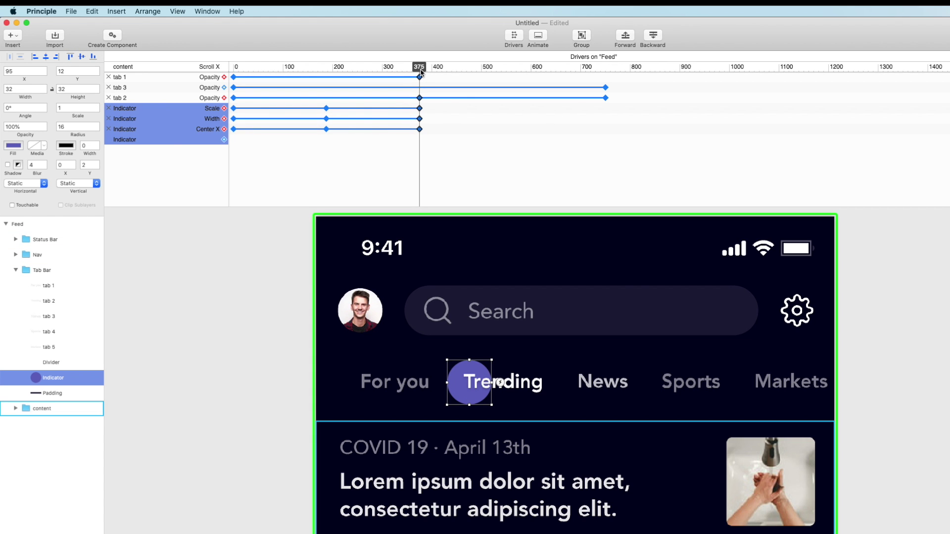
{"action": "left_click_drag", "start_coordinate": [420, 72], "coordinate": [513, 100]}
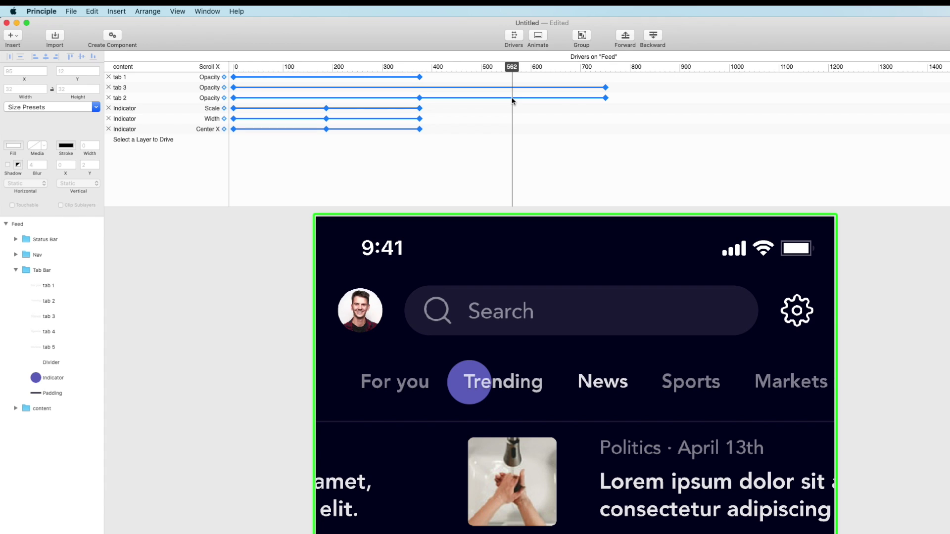
{"action": "left_click", "coordinate": [473, 381]}
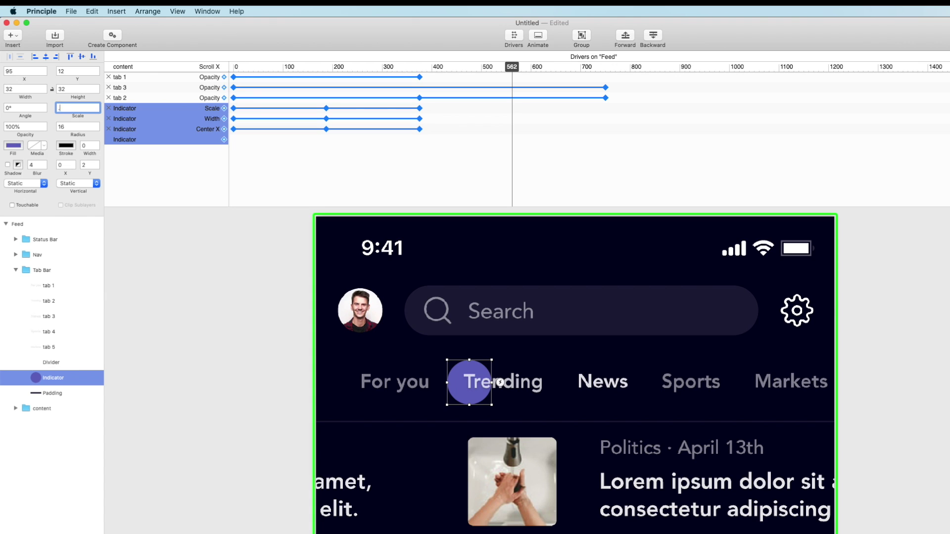
{"action": "type", "text": "0.5"}
{"action": "key", "text": "Return"}
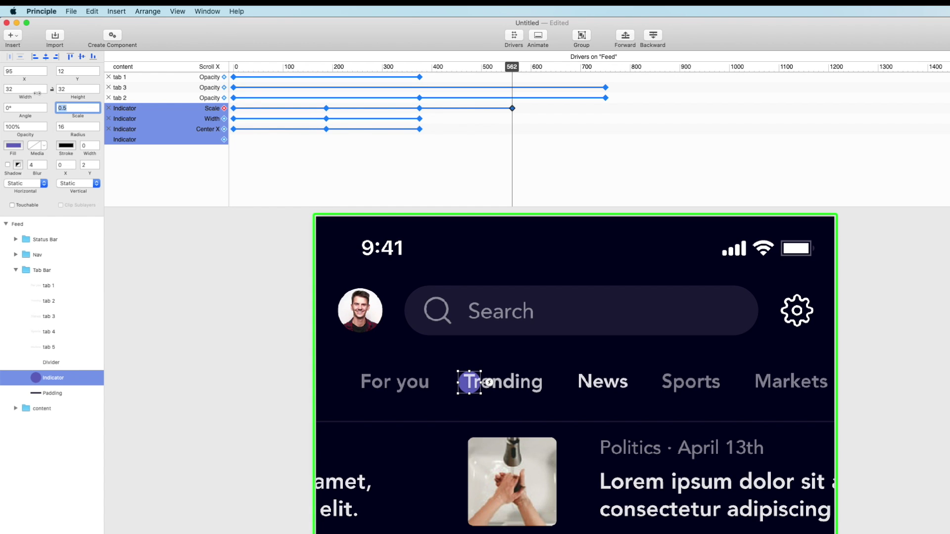
Step: Set the Indicator's width to 64 and move it to X 130, between Trending and News, at Scroll X 562
{"action": "left_click", "coordinate": [21, 89]}
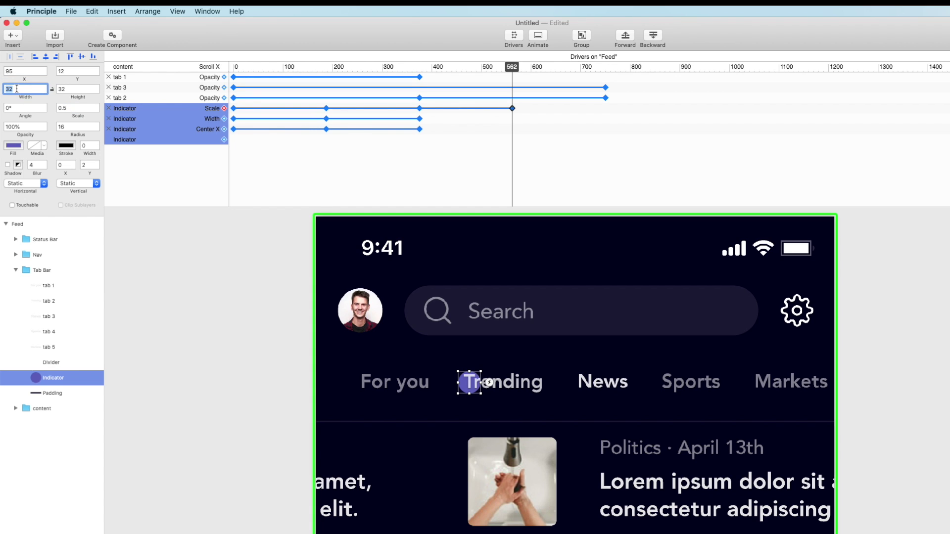
{"action": "key", "text": "Return"}
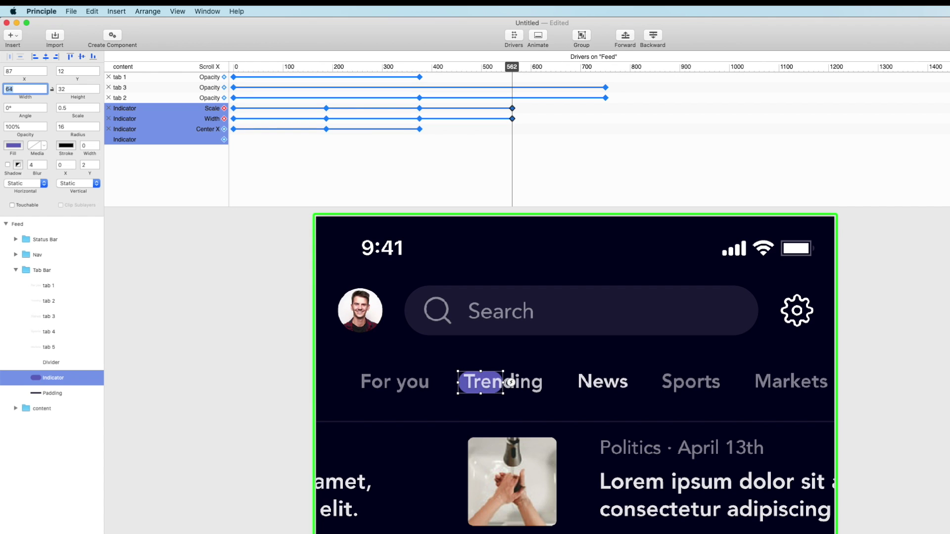
{"action": "left_click_drag", "start_coordinate": [18, 79], "coordinate": [41, 89]}
{"action": "key", "text": "Left"}
{"action": "key", "text": "Left"}
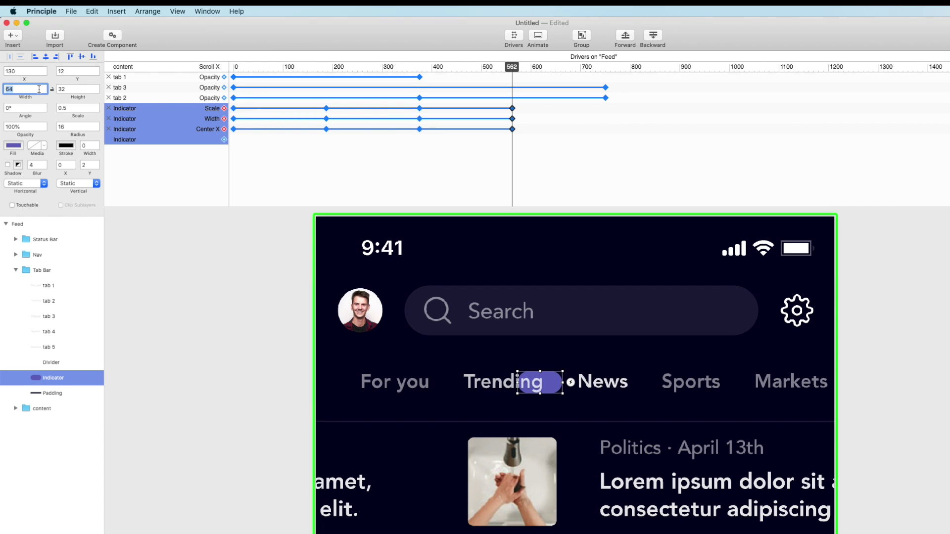
Step: Set the Indicator's width to 32 and its scale to 1 at Scroll X 750
{"action": "left_click_drag", "start_coordinate": [512, 69], "coordinate": [605, 123]}
{"action": "left_click", "coordinate": [604, 123]}
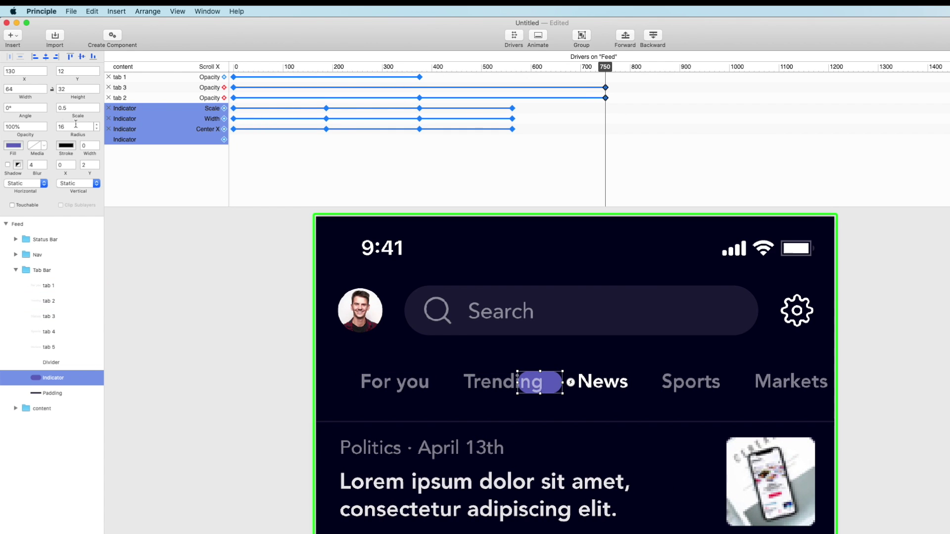
{"action": "left_click", "coordinate": [32, 91]}
{"action": "type", "text": "32"}
{"action": "key", "text": "Return"}
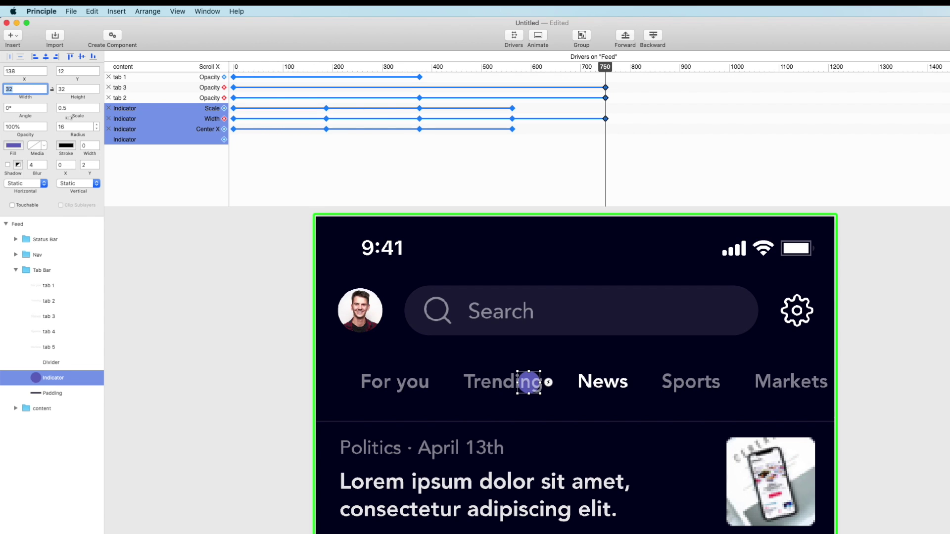
{"action": "left_click", "coordinate": [74, 107]}
{"action": "double_click", "coordinate": [74, 107]}
{"action": "type", "text": "1"}
{"action": "key", "text": "Return"}
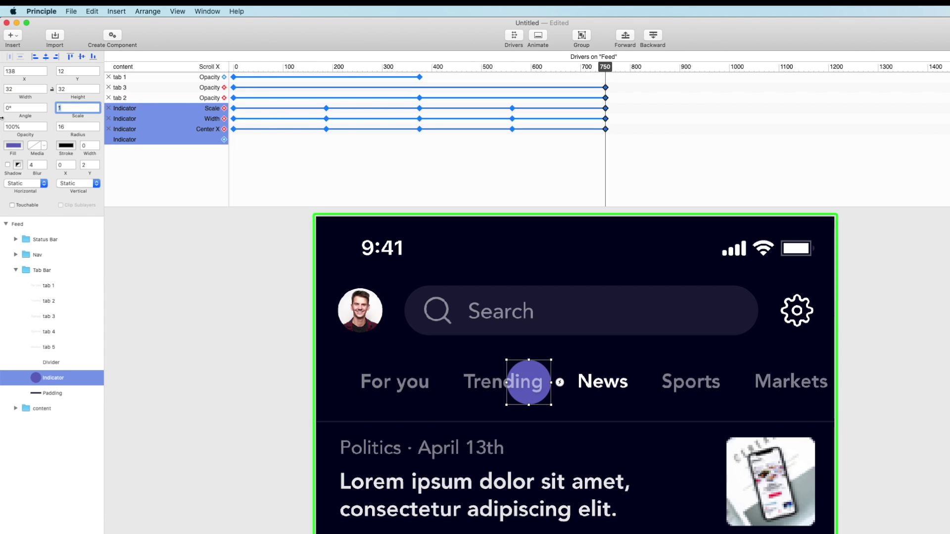
Step: Move the Indicator horizontally to X 177, behind the start of News, at Scroll X 750
{"action": "left_click_drag", "start_coordinate": [24, 79], "coordinate": [45, 90]}
{"action": "key", "text": "Right"}
{"action": "key", "text": "Right"}
{"action": "key", "text": "Right"}
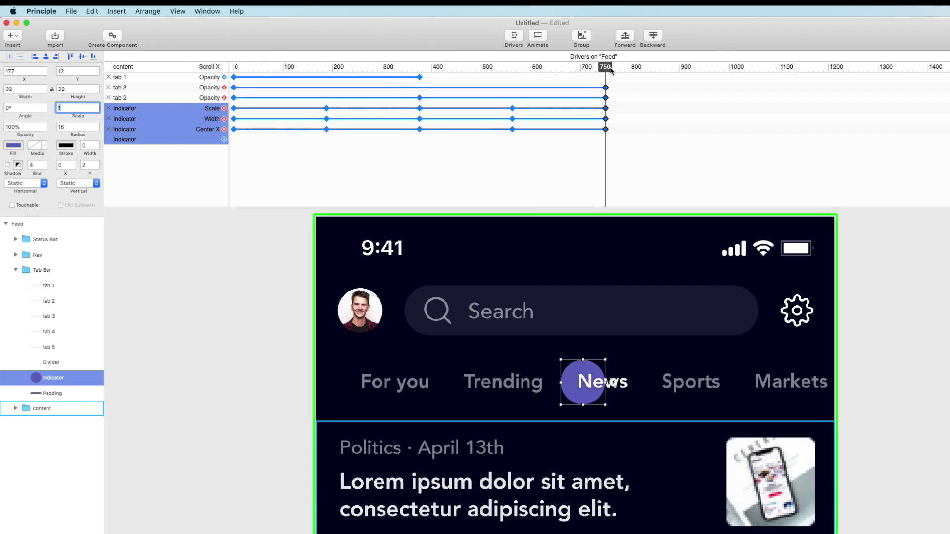
Step: Scrub the drivers back to Scroll X 0 and swipe through the preview pages to check the Indicator across all three tabs
{"action": "left_click_drag", "start_coordinate": [605, 68], "coordinate": [246, 83]}
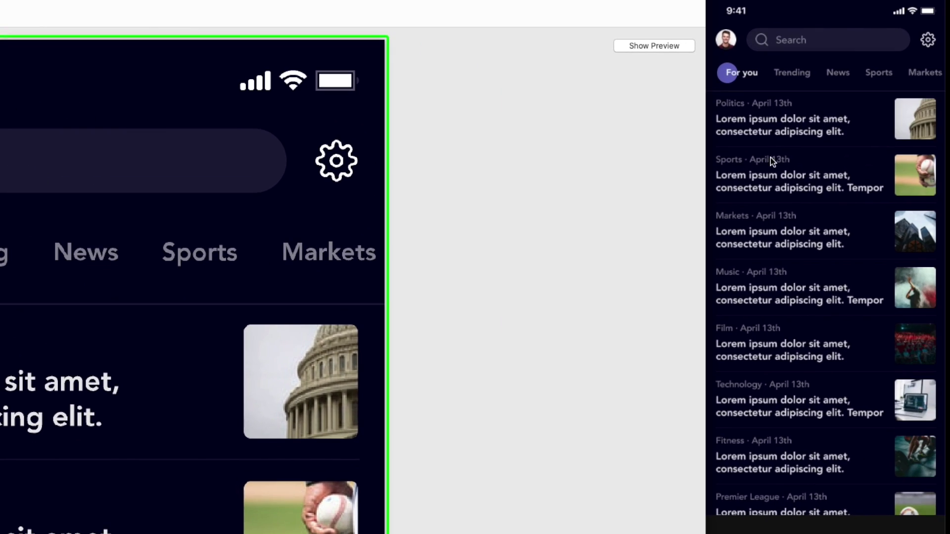
{"action": "left_click_drag", "start_coordinate": [848, 170], "coordinate": [796, 197]}
{"action": "left_click_drag", "start_coordinate": [827, 197], "coordinate": [774, 197]}
{"action": "left_click_drag", "start_coordinate": [791, 198], "coordinate": [760, 191]}
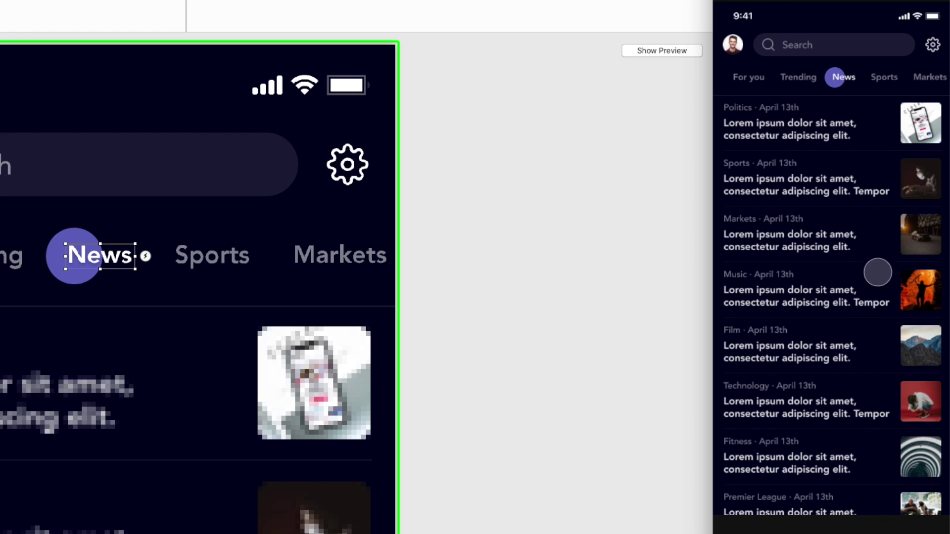
{"action": "left_click_drag", "start_coordinate": [877, 272], "coordinate": [770, 222]}
{"action": "left_click_drag", "start_coordinate": [770, 222], "coordinate": [842, 219]}
{"action": "left_click_drag", "start_coordinate": [806, 167], "coordinate": [712, 186]}
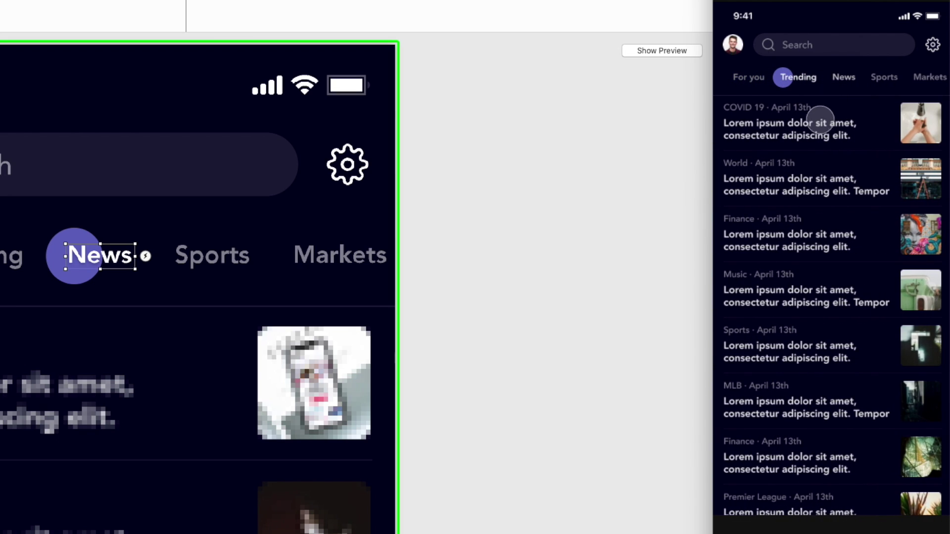
Step: Swipe from Trending back to For you in the preview to check how the News label's opacity changes
{"action": "left_click_drag", "start_coordinate": [818, 121], "coordinate": [851, 165]}
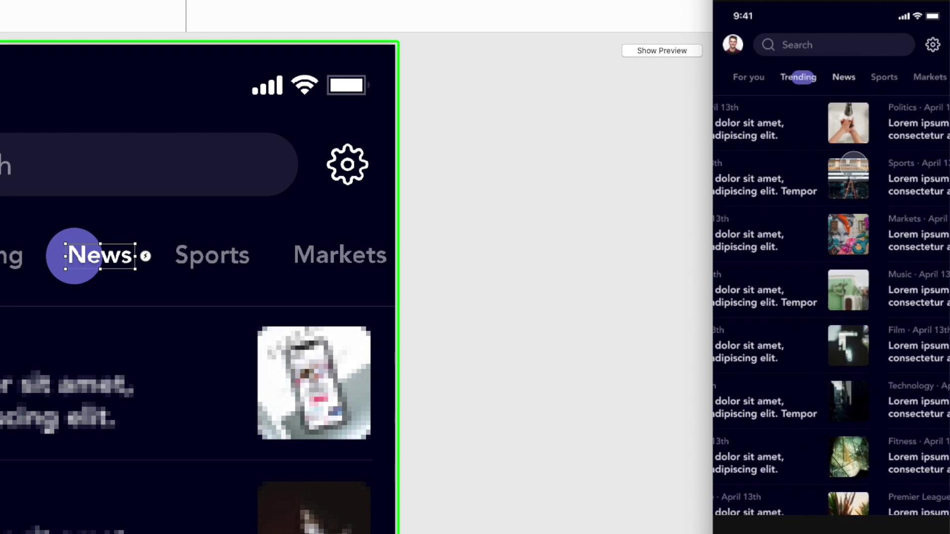
{"action": "left_click_drag", "start_coordinate": [774, 164], "coordinate": [823, 162]}
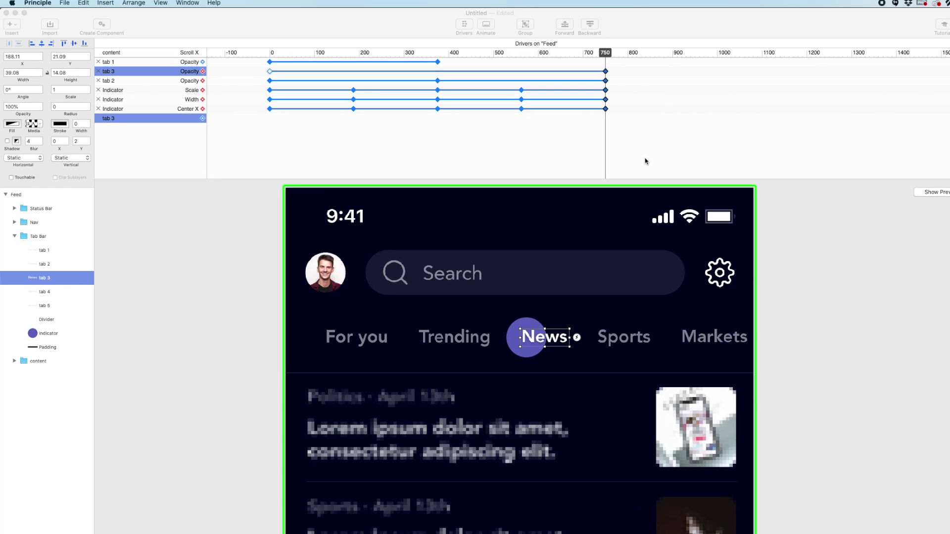
Step: Move tab 3's starting opacity keyframe along the Scroll X timeline to line up with tab 2's middle opacity keyframe
{"action": "left_click", "coordinate": [645, 162]}
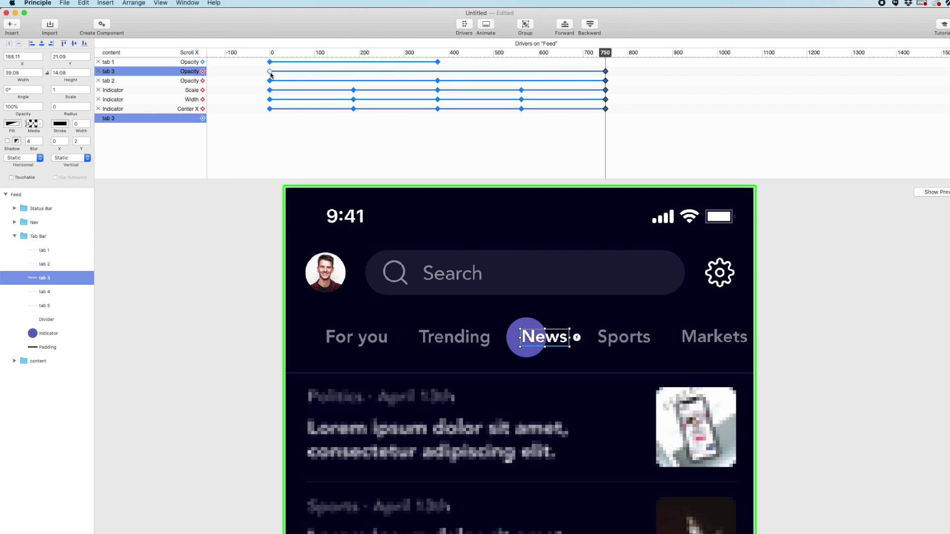
{"action": "left_click_drag", "start_coordinate": [271, 75], "coordinate": [438, 80]}
{"action": "left_click", "coordinate": [438, 72]}
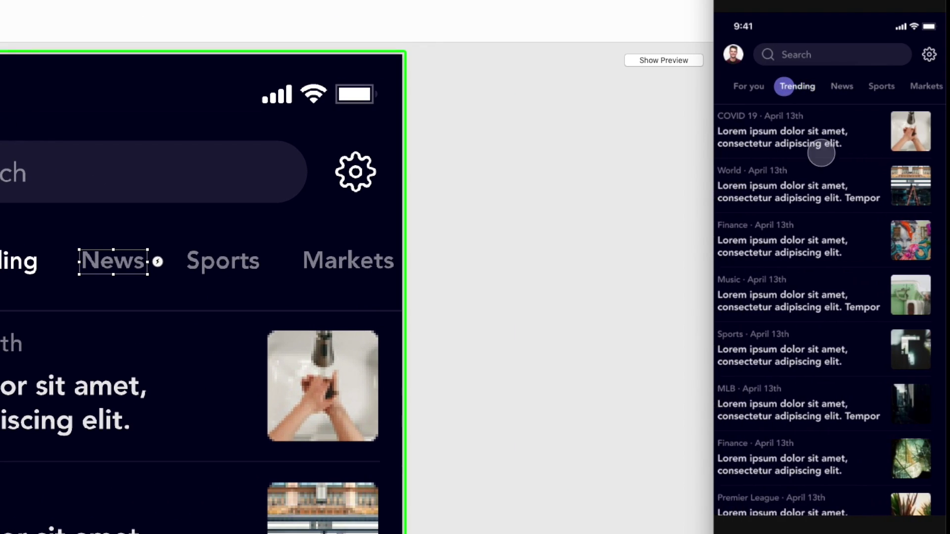
Step: Swipe back and forth through the For you, Trending and News preview pages to check the label opacity and Indicator transitions
{"action": "left_click_drag", "start_coordinate": [872, 171], "coordinate": [949, 188]}
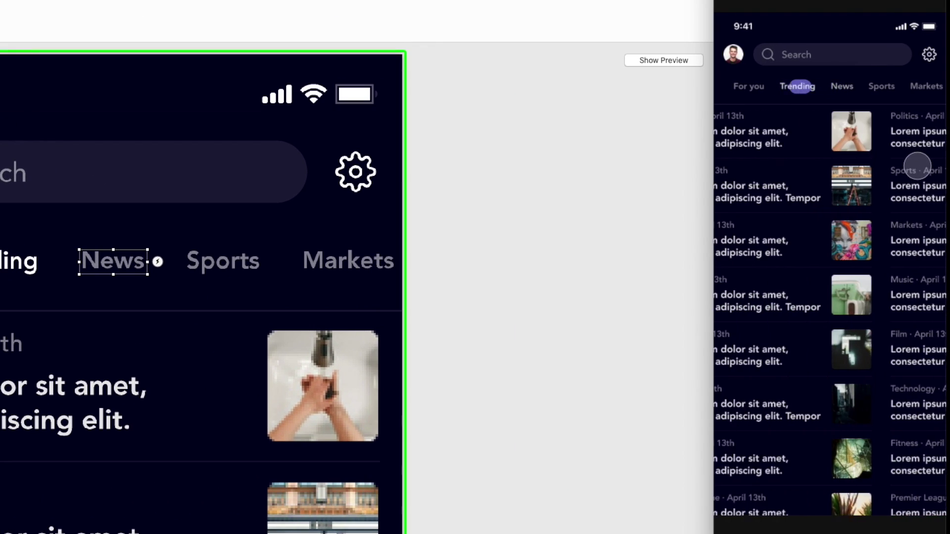
{"action": "left_click_drag", "start_coordinate": [787, 160], "coordinate": [882, 156]}
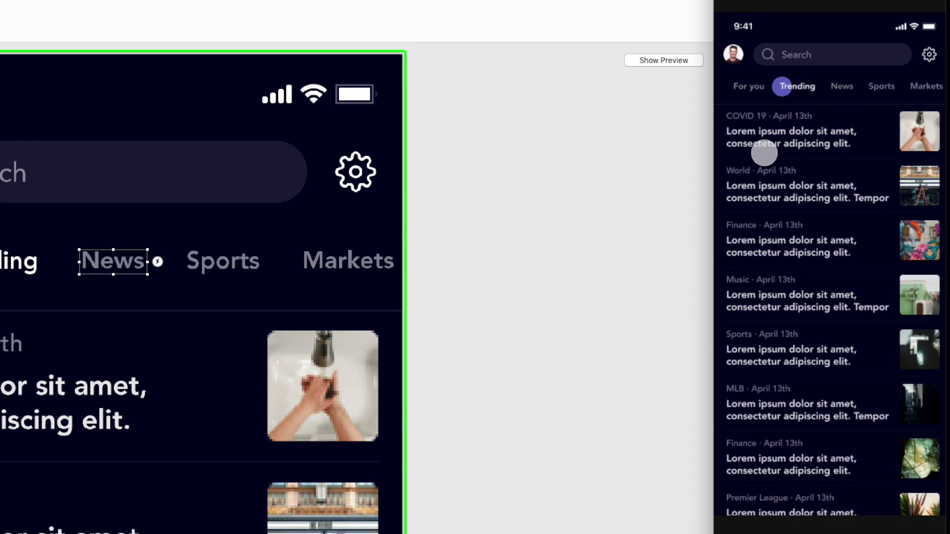
{"action": "left_click_drag", "start_coordinate": [910, 196], "coordinate": [772, 181]}
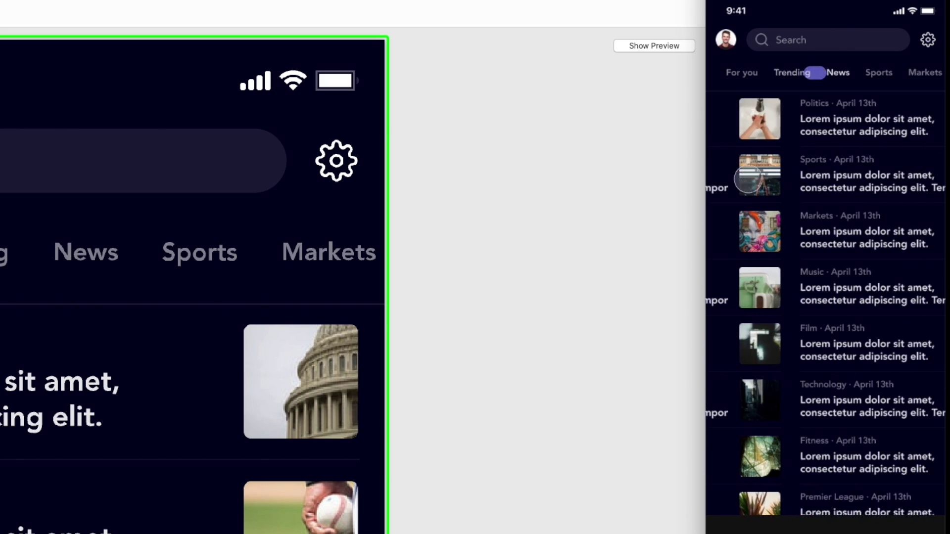
{"action": "left_click_drag", "start_coordinate": [842, 187], "coordinate": [843, 139]}
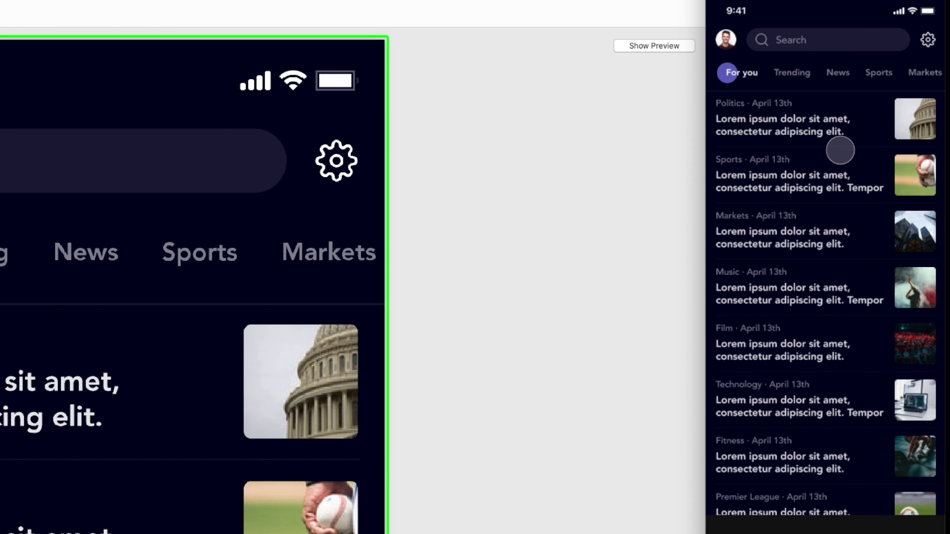
{"action": "left_click_drag", "start_coordinate": [827, 149], "coordinate": [774, 153]}
{"action": "left_click_drag", "start_coordinate": [865, 156], "coordinate": [841, 167]}
{"action": "left_click_drag", "start_coordinate": [776, 174], "coordinate": [832, 176]}
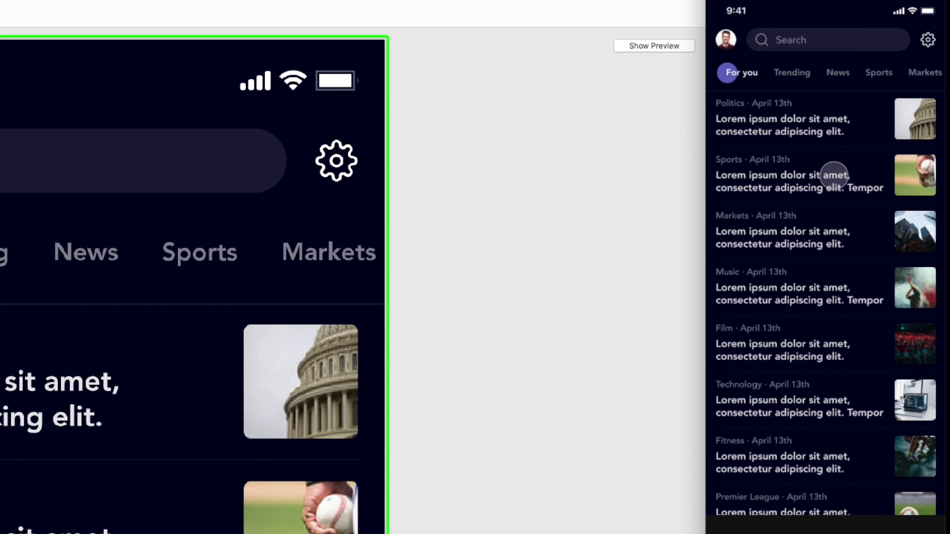